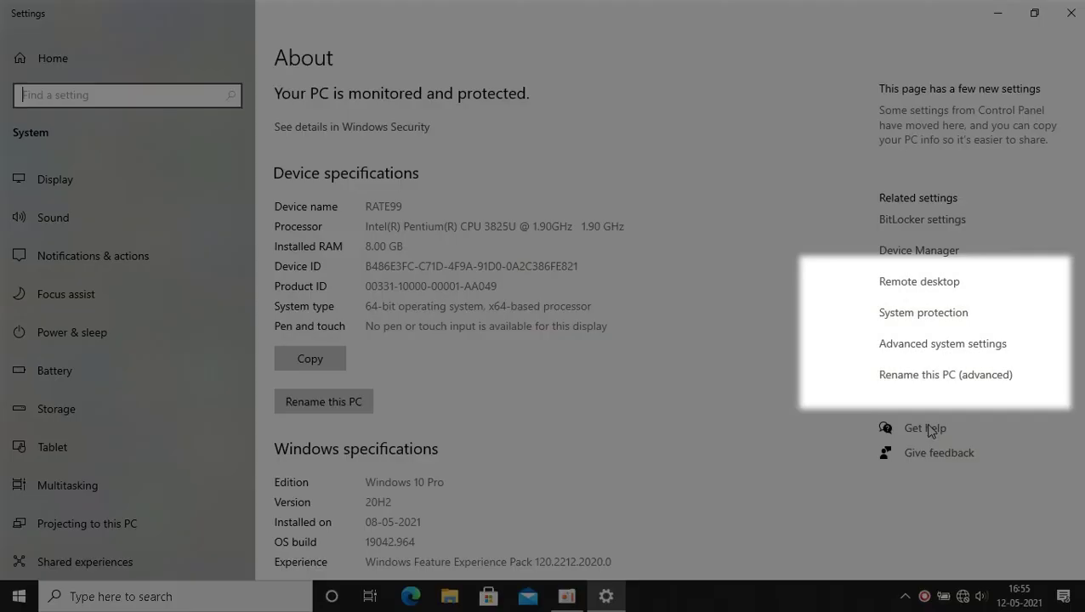
Set the Windows visual effects to best performance, keep only "Show thumbnails instead of icons" enabled, and apply.
{"action": "left_click", "coordinate": [916, 355]}
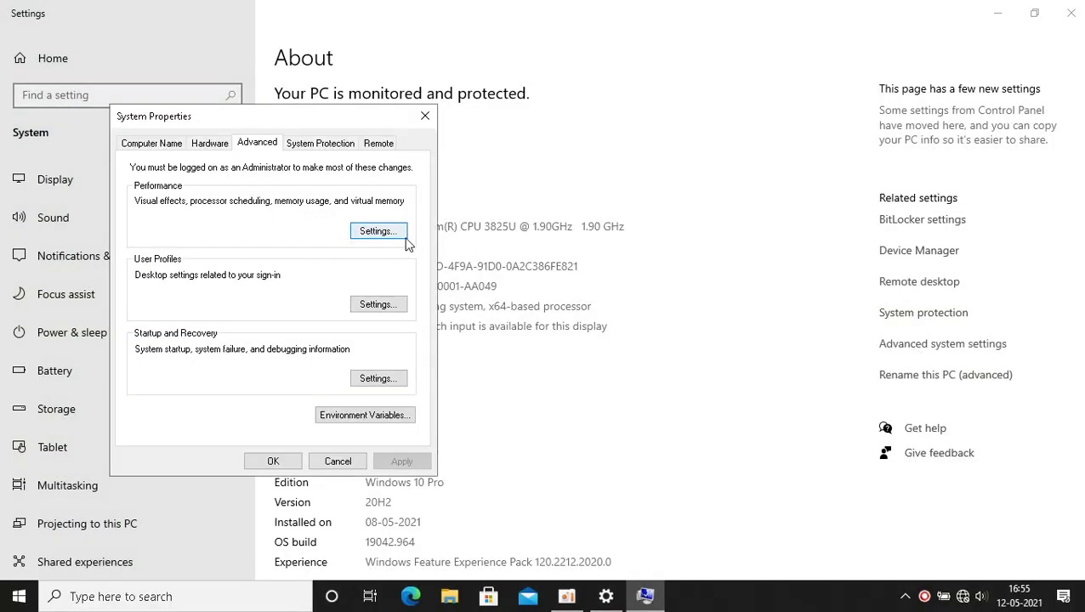
{"action": "left_click", "coordinate": [375, 232]}
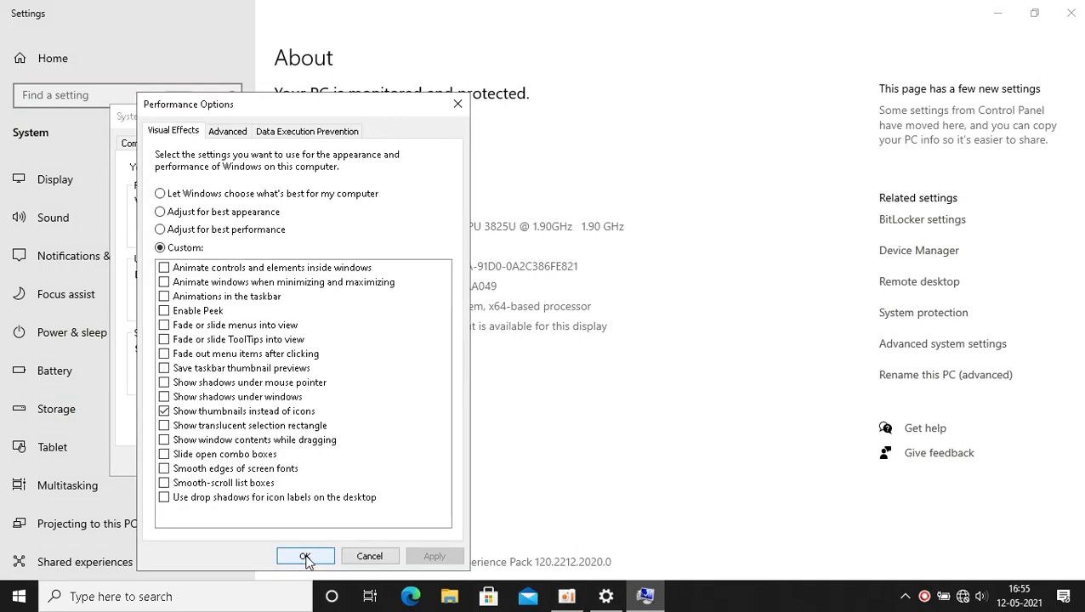
{"action": "left_click", "coordinate": [172, 235]}
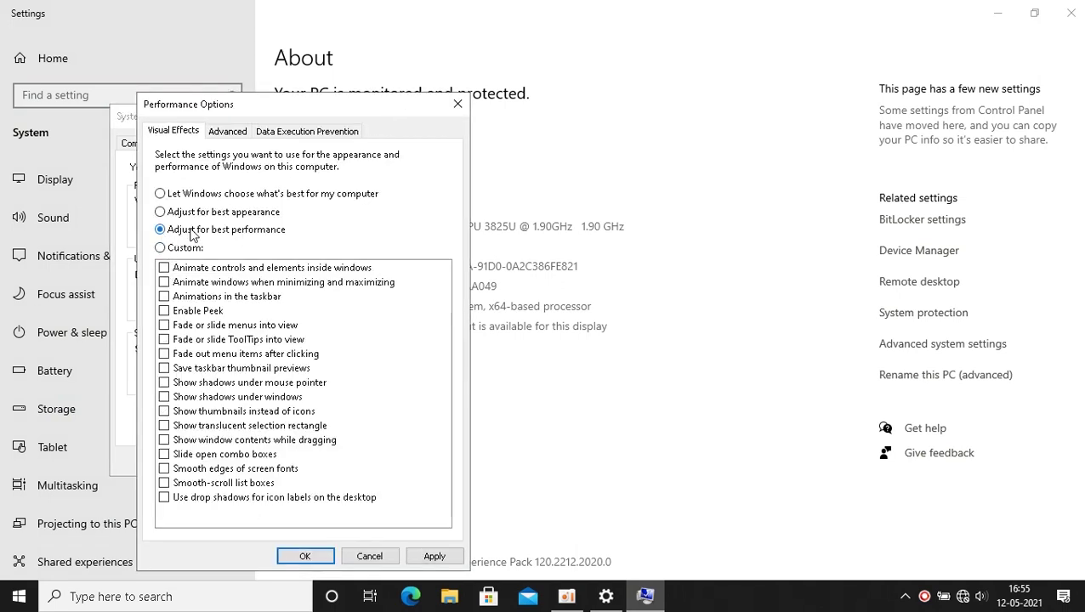
{"action": "left_click", "coordinate": [165, 413]}
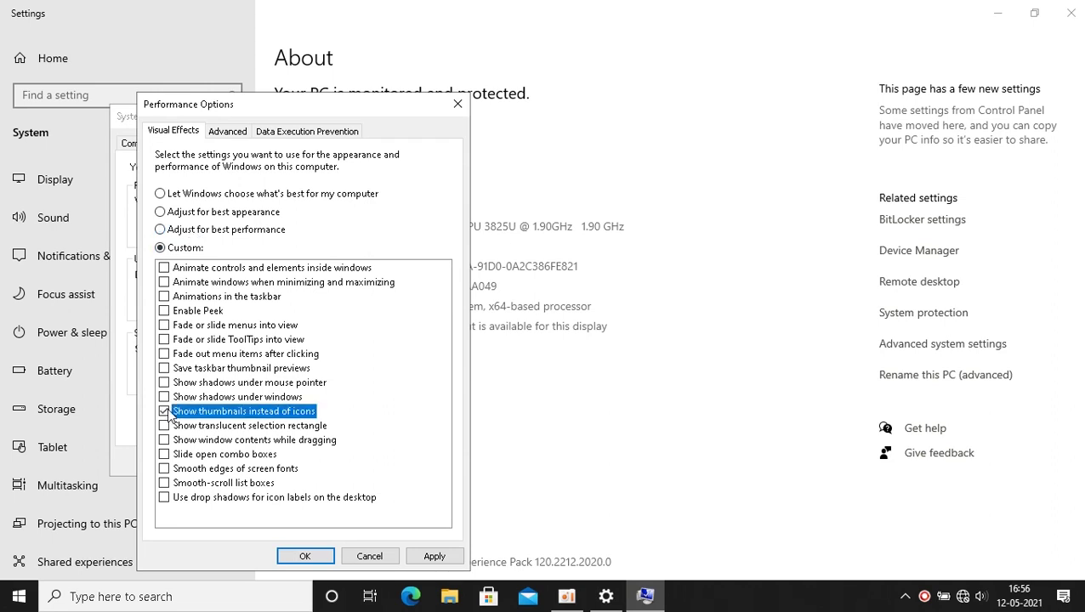
{"action": "left_click", "coordinate": [436, 554]}
{"action": "left_click", "coordinate": [305, 557]}
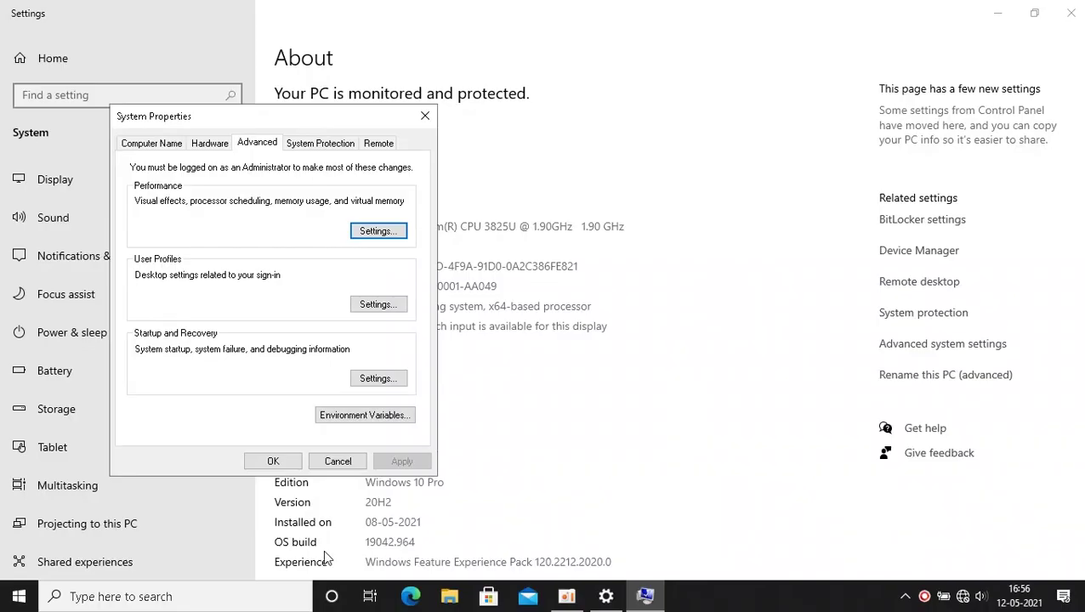
Check in the virtual memory settings that the paging file size is automatically managed for all drives, and close System Properties.
{"action": "left_click", "coordinate": [377, 231]}
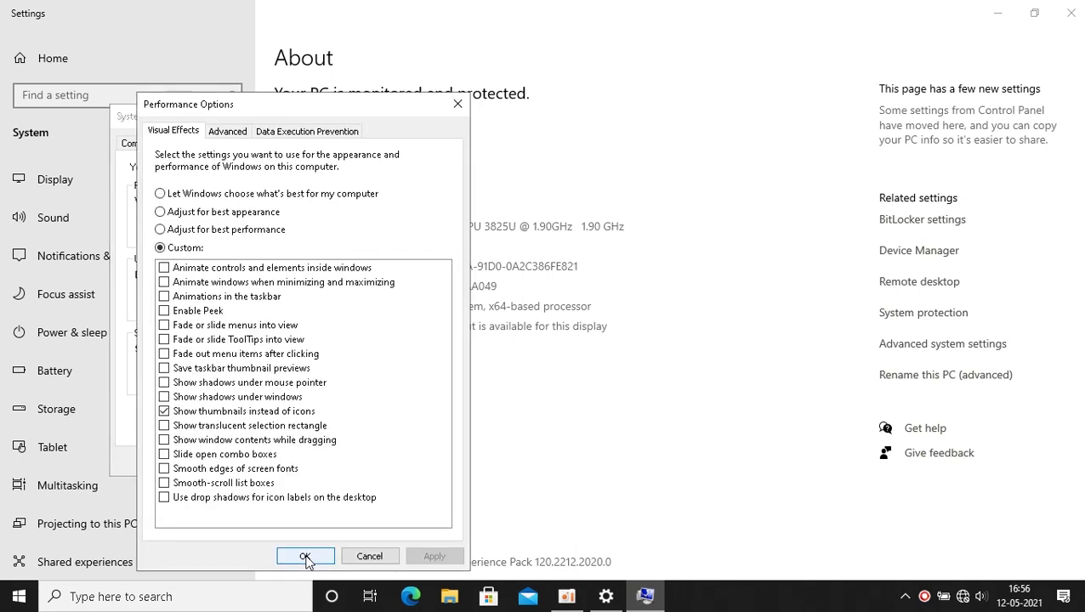
{"action": "left_click", "coordinate": [230, 134]}
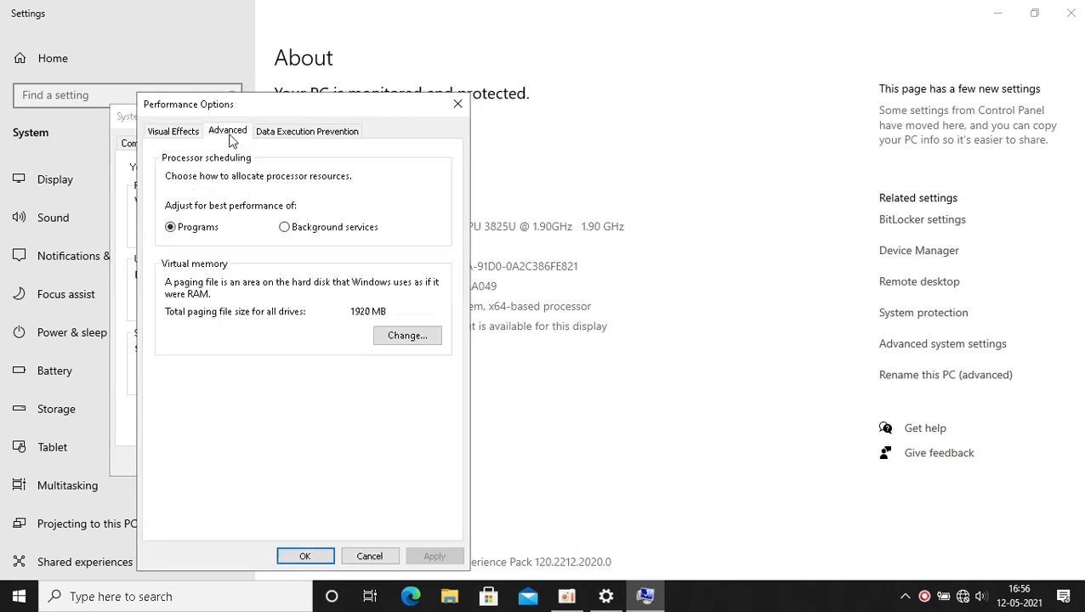
{"action": "left_click", "coordinate": [405, 337]}
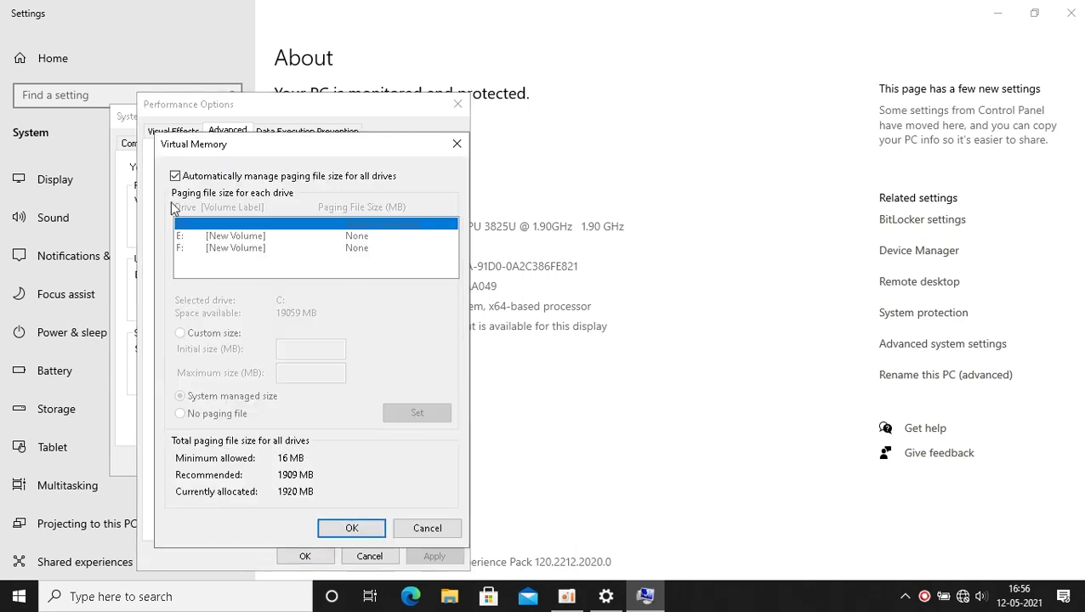
{"action": "left_click", "coordinate": [176, 175]}
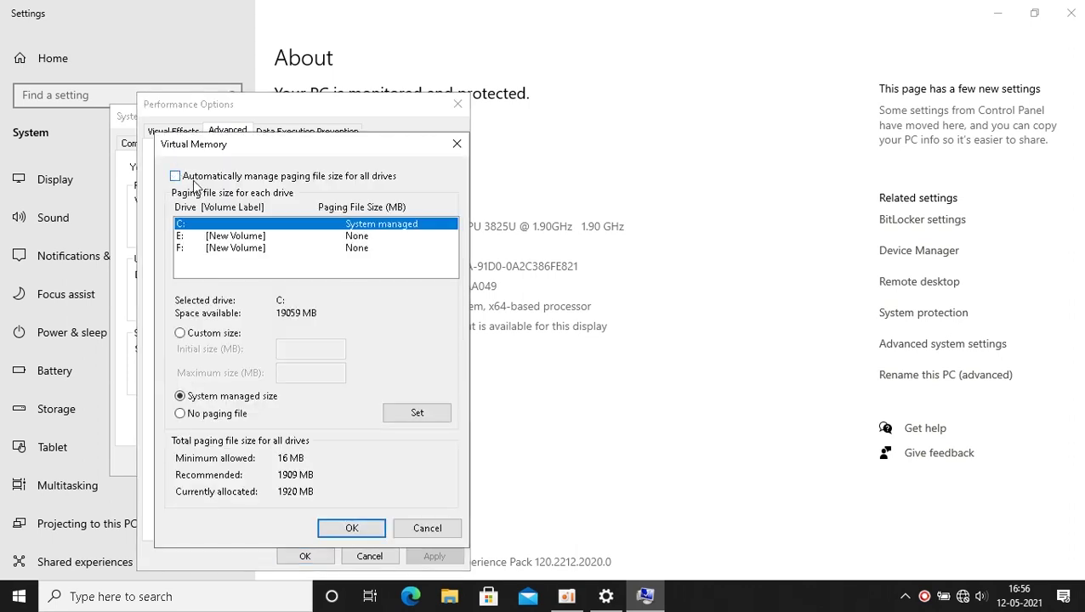
{"action": "left_click", "coordinate": [176, 176]}
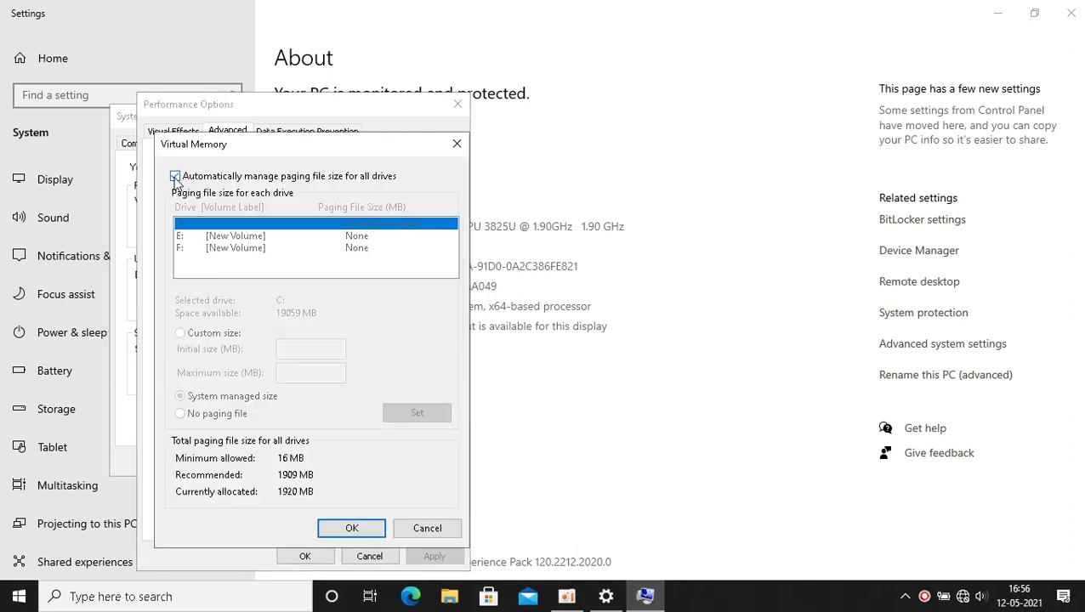
{"action": "left_click", "coordinate": [410, 526]}
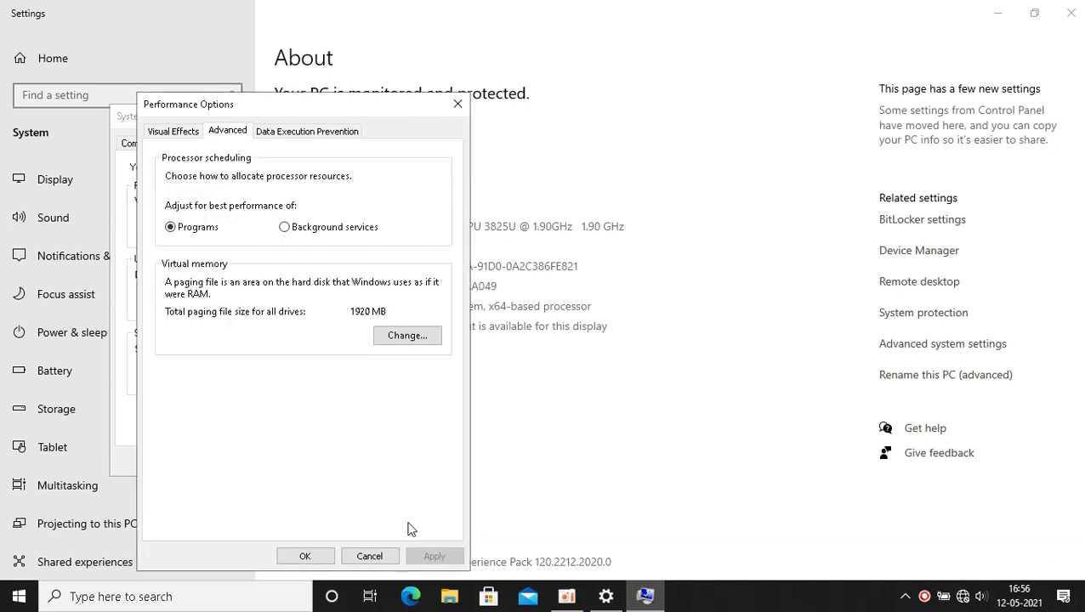
{"action": "left_click", "coordinate": [313, 556]}
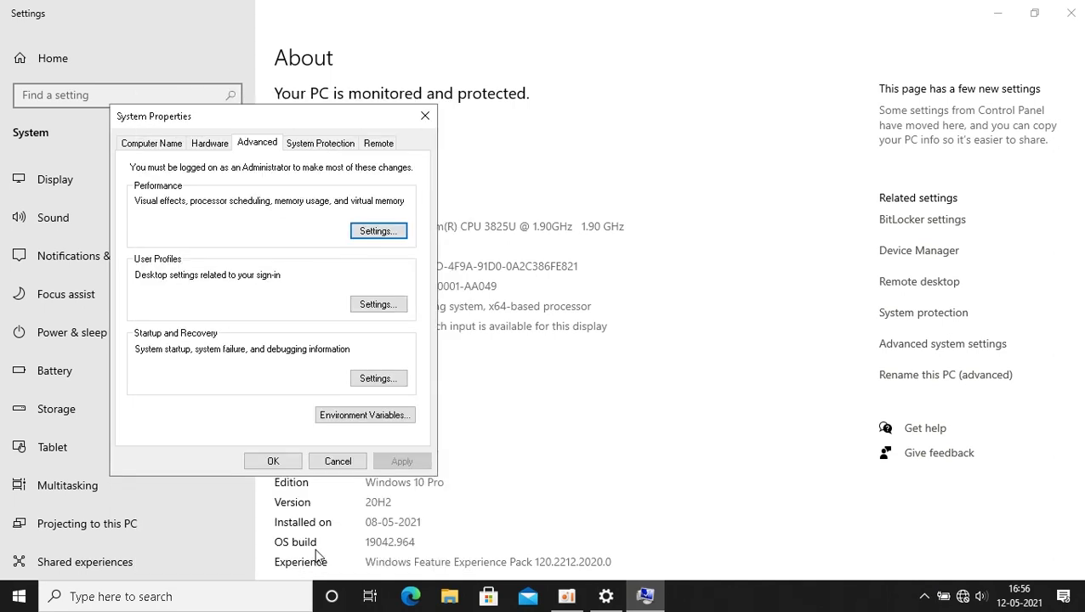
{"action": "left_click", "coordinate": [289, 458]}
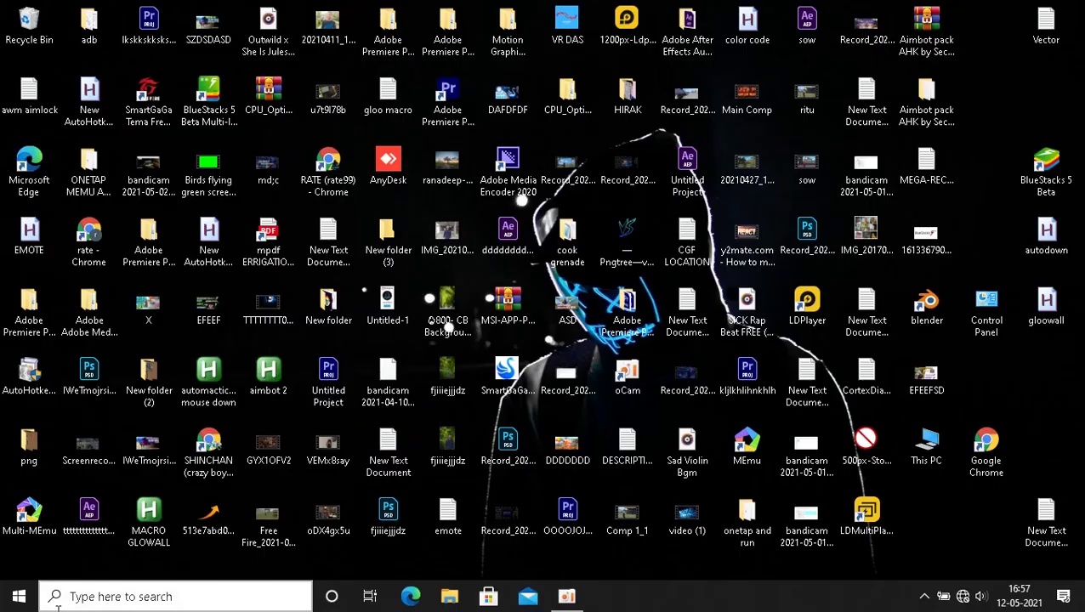
Open the Defragment and Optimize Drives tool from Windows Administrative Tools.
{"action": "key", "text": "super"}
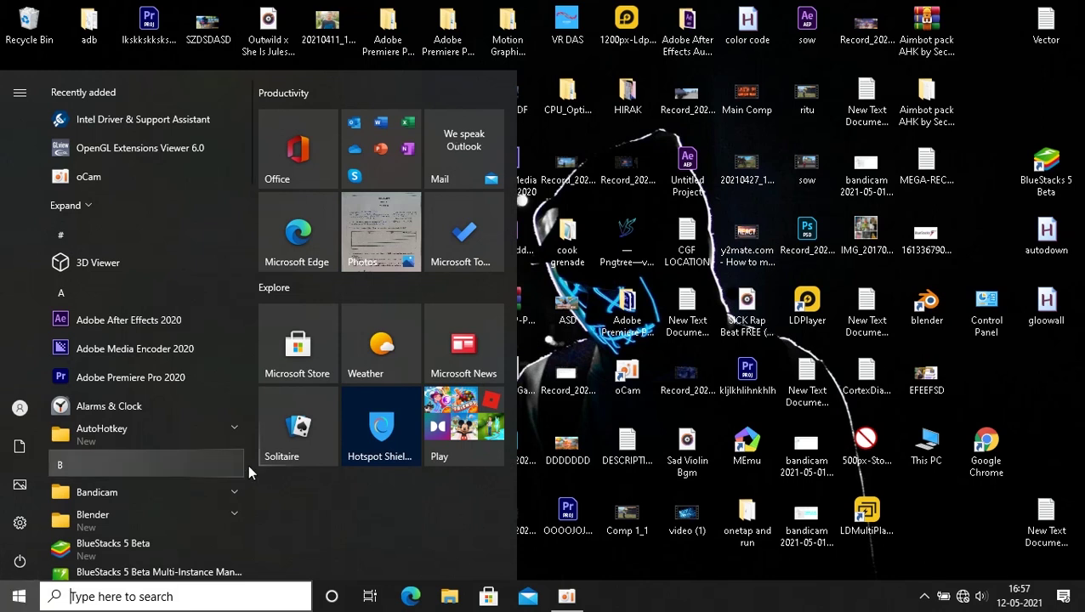
{"action": "scroll", "coordinate": [212, 466], "scroll_direction": "down", "scroll_amount": 5}
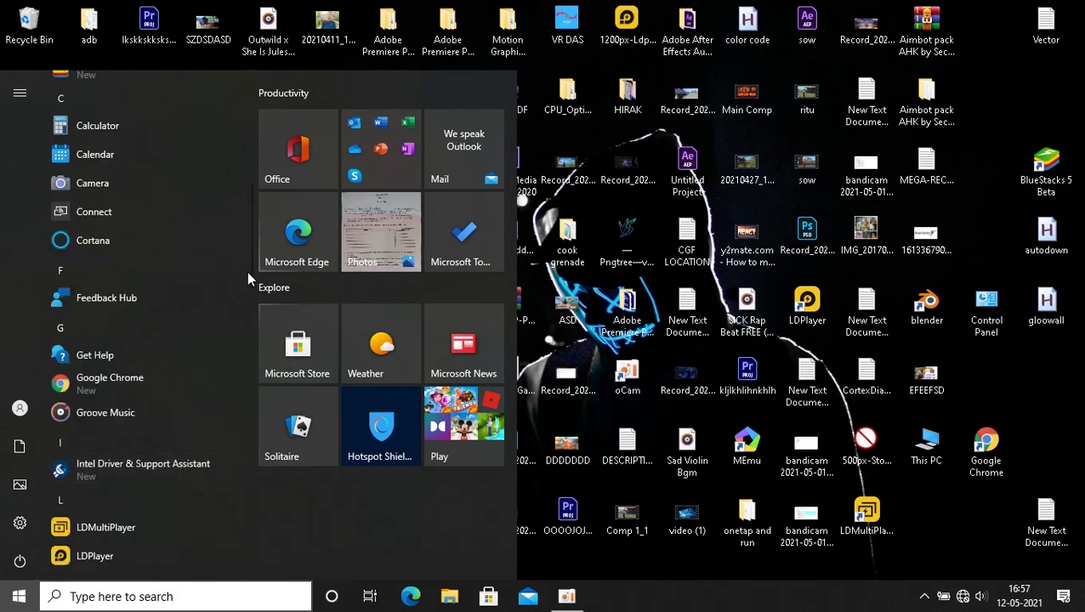
{"action": "left_click_drag", "start_coordinate": [245, 279], "coordinate": [246, 532]}
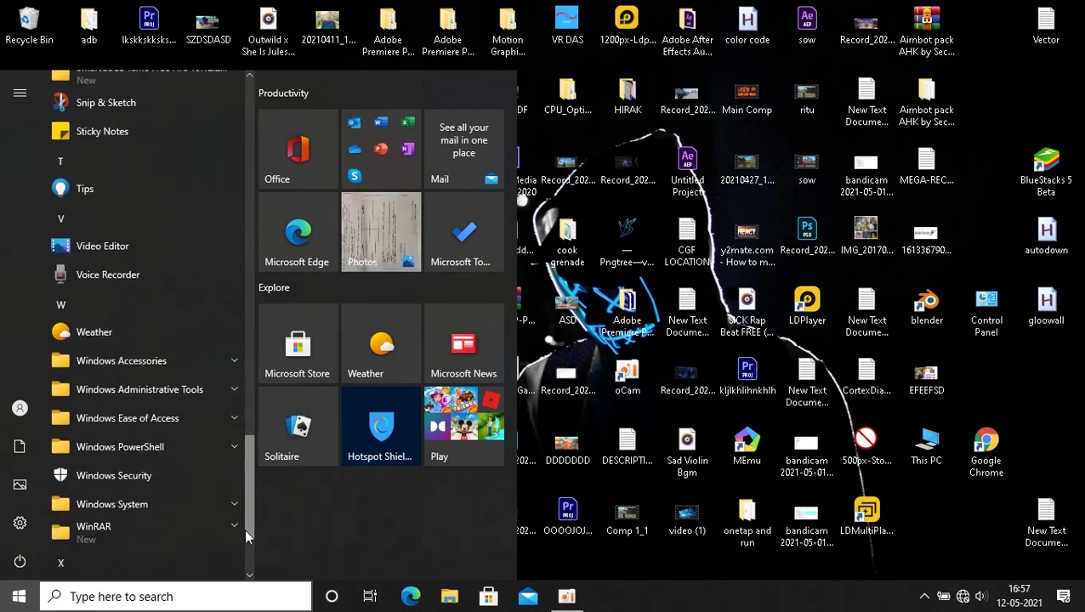
{"action": "left_click", "coordinate": [209, 394]}
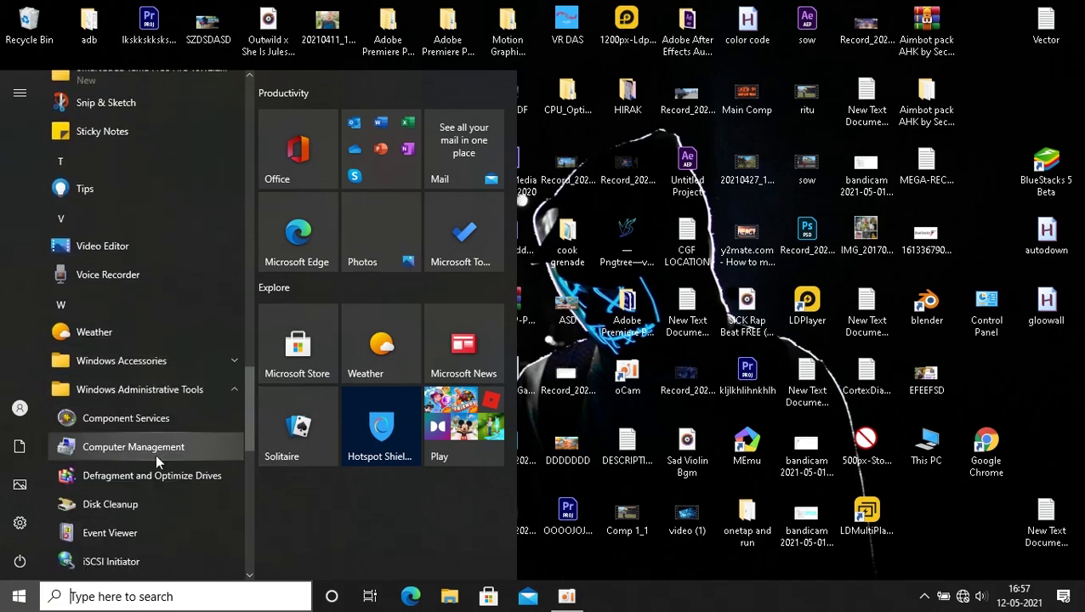
{"action": "left_click", "coordinate": [118, 477]}
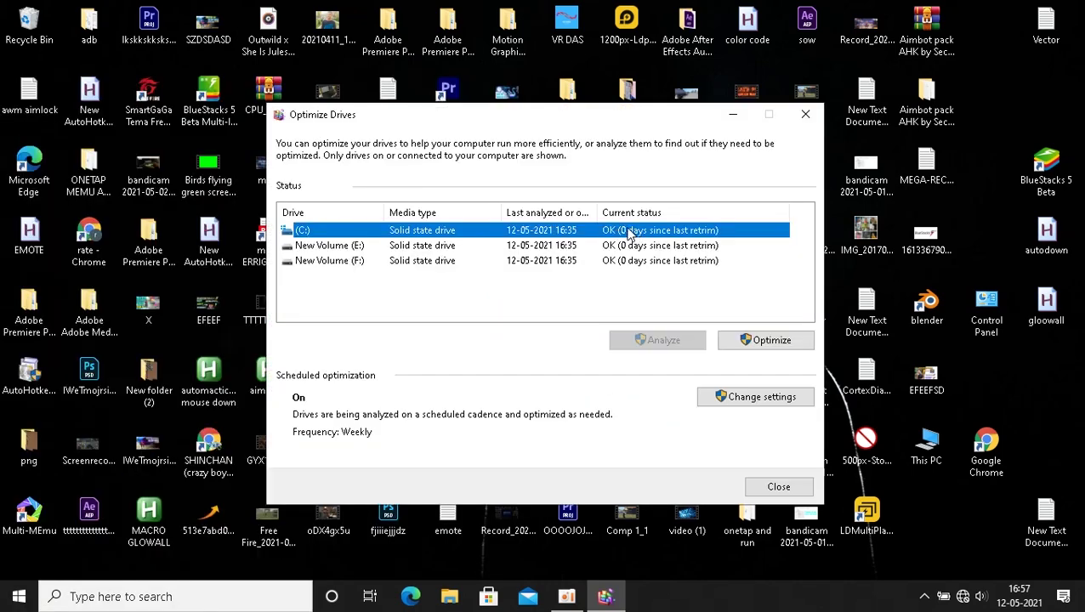
Optimize drives C:, E: and F: one after another, and close the Optimize Drives window.
{"action": "left_click", "coordinate": [730, 340]}
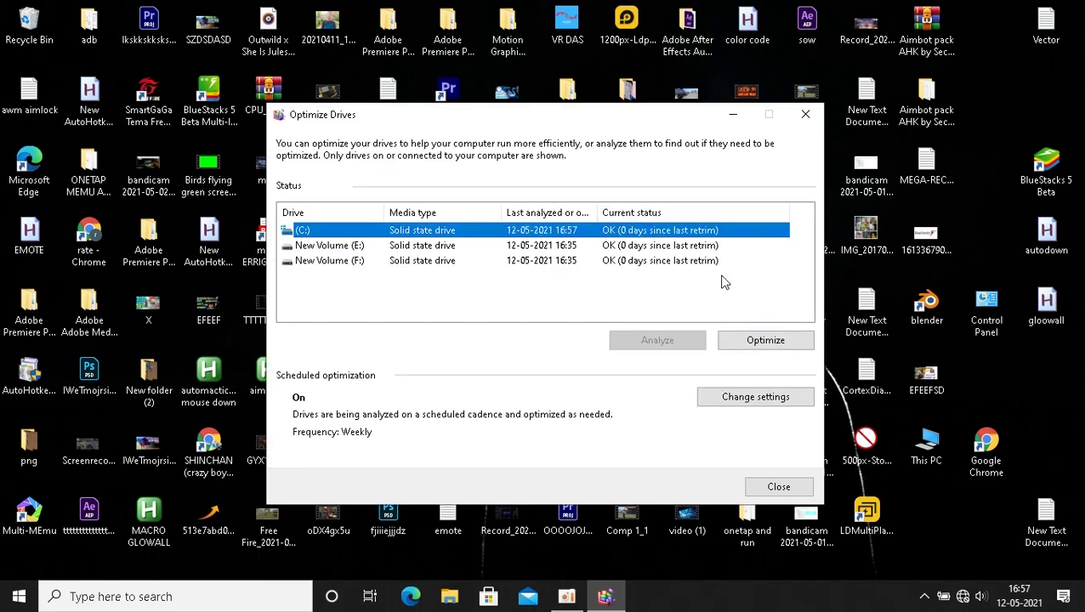
{"action": "left_click", "coordinate": [650, 247]}
{"action": "left_click", "coordinate": [744, 350]}
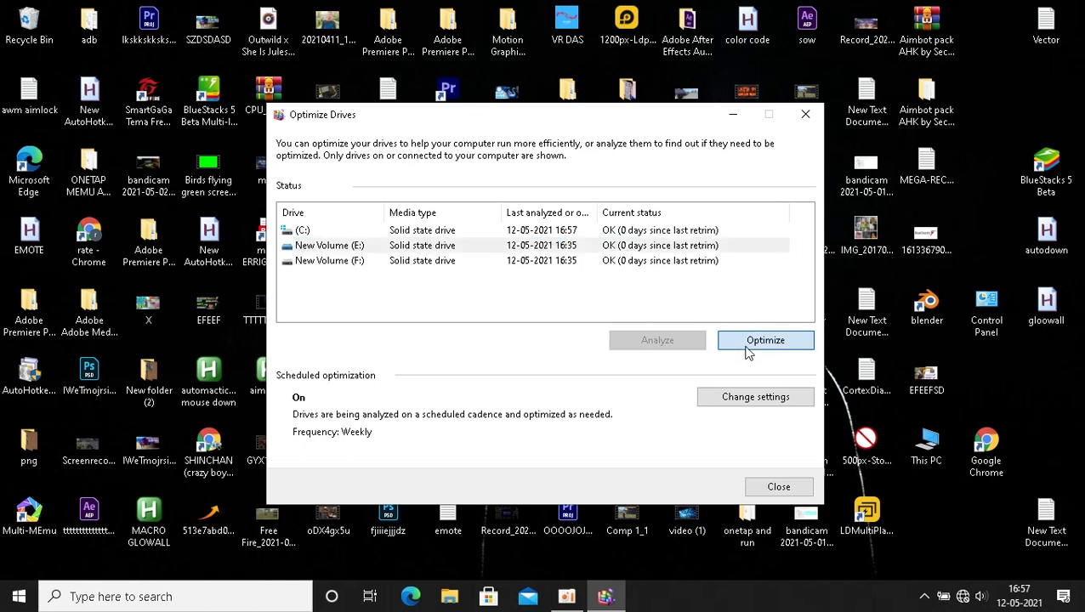
{"action": "left_click", "coordinate": [616, 261]}
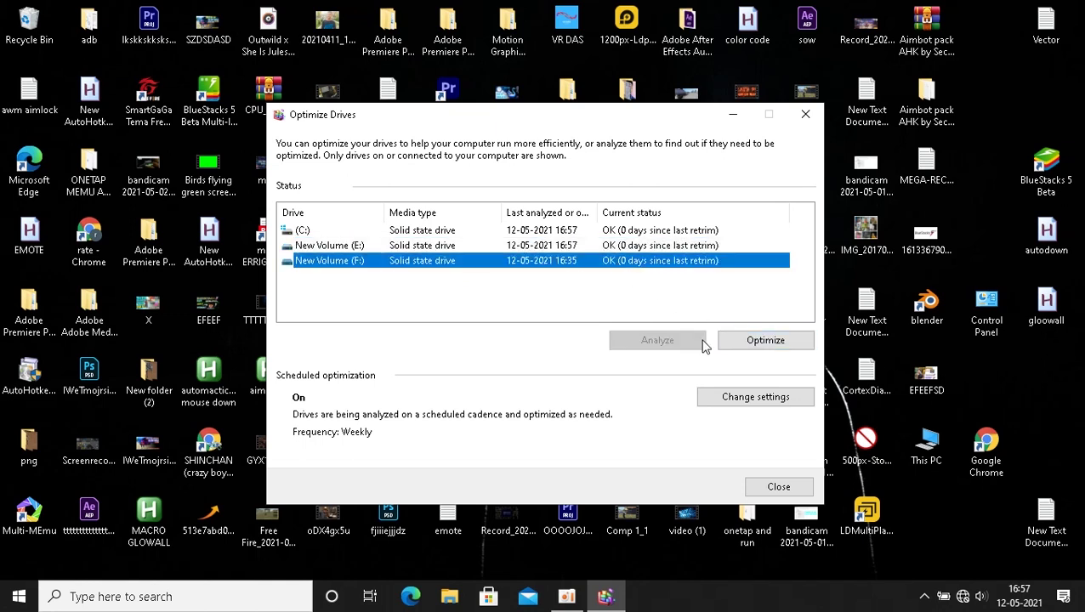
{"action": "left_click", "coordinate": [738, 344]}
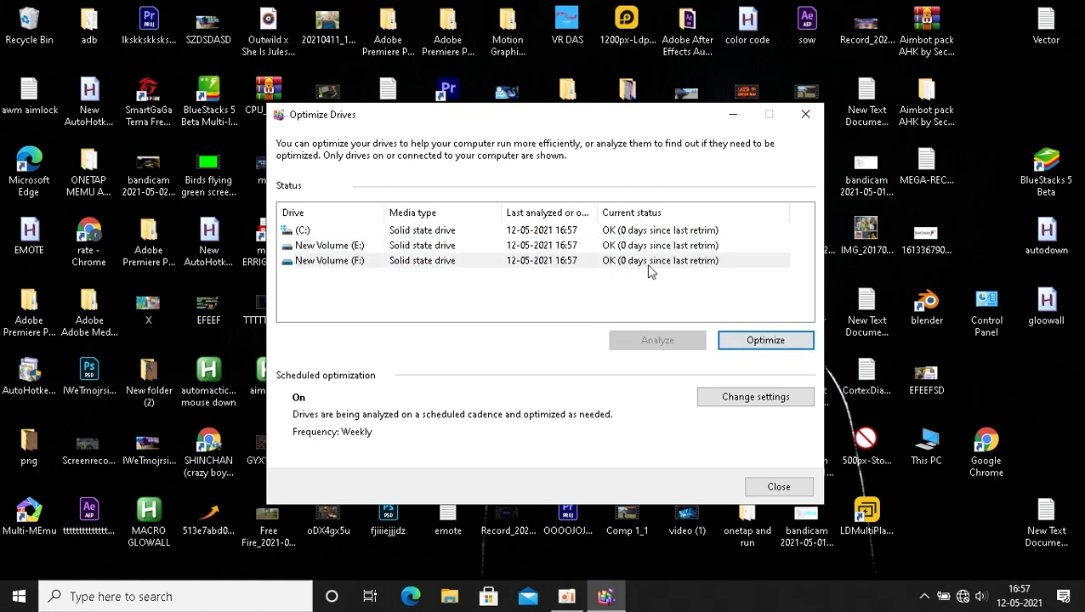
{"action": "left_click", "coordinate": [767, 482]}
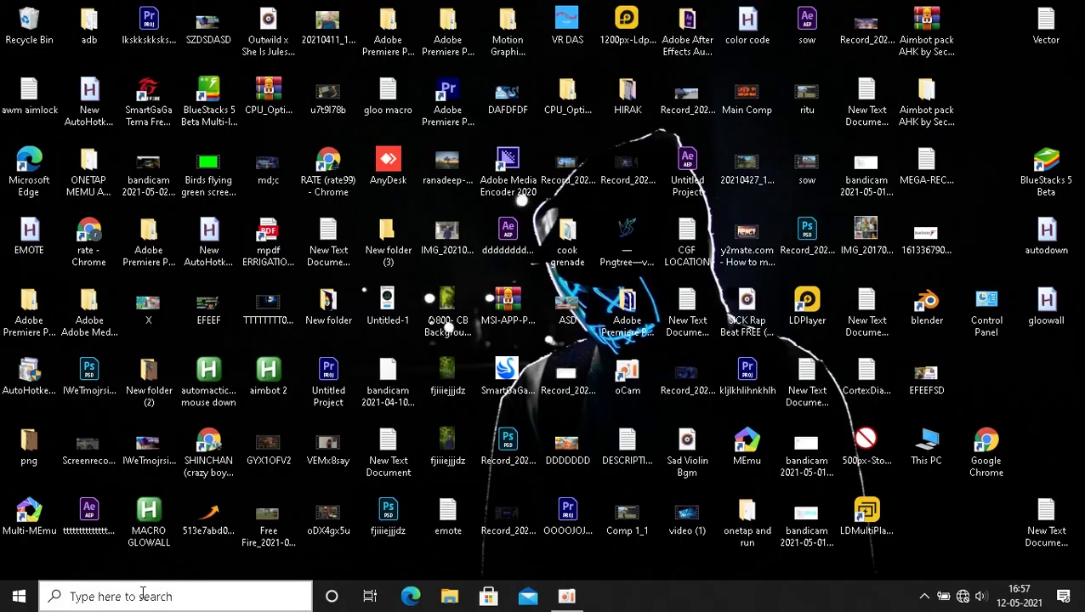
Start Disk Cleanup from Windows Administrative Tools and scan drive C:.
{"action": "key", "text": "super"}
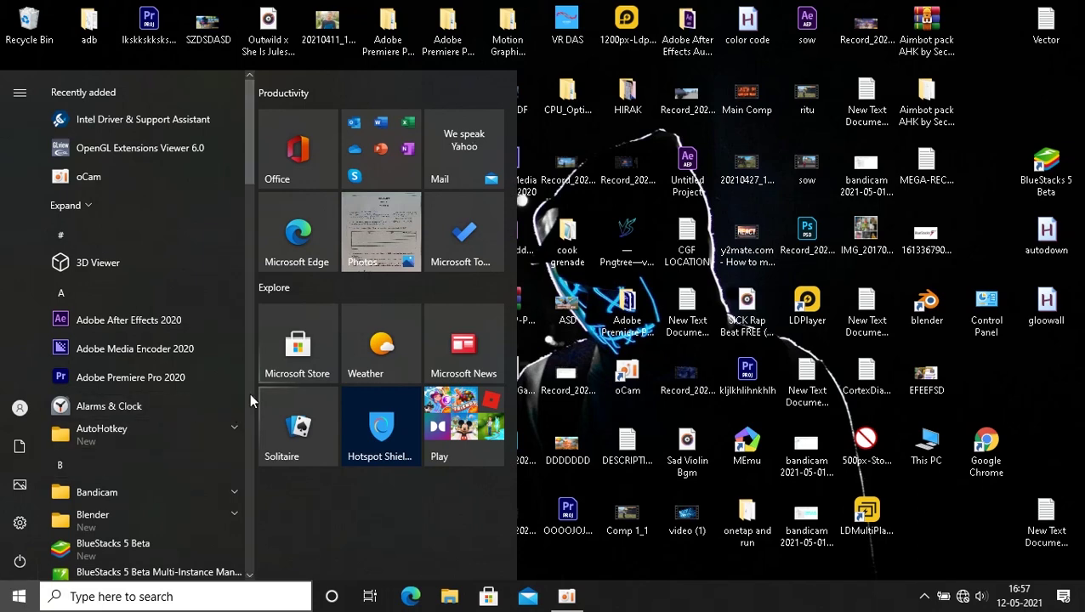
{"action": "scroll", "coordinate": [251, 385], "scroll_direction": "down", "scroll_amount": 10}
{"action": "scroll", "coordinate": [251, 412], "scroll_direction": "down", "scroll_amount": 10}
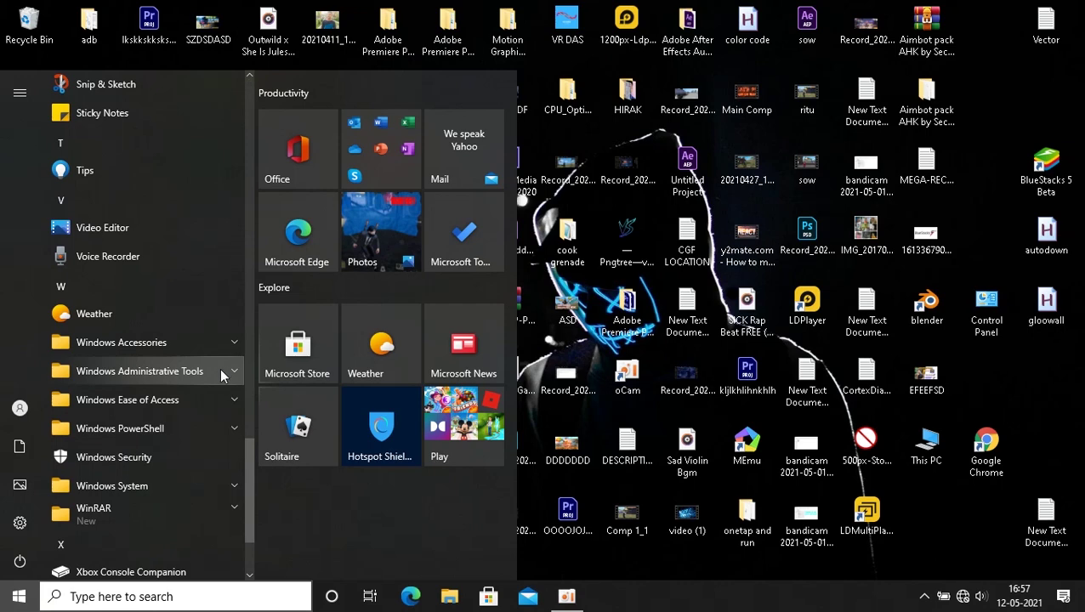
{"action": "left_click", "coordinate": [220, 371]}
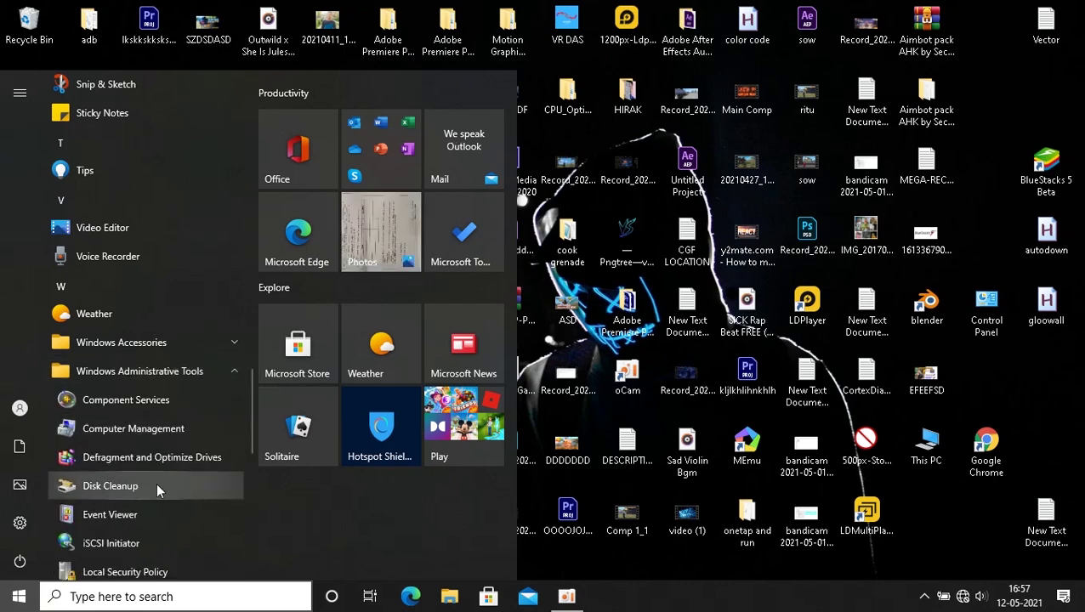
{"action": "left_click", "coordinate": [131, 486]}
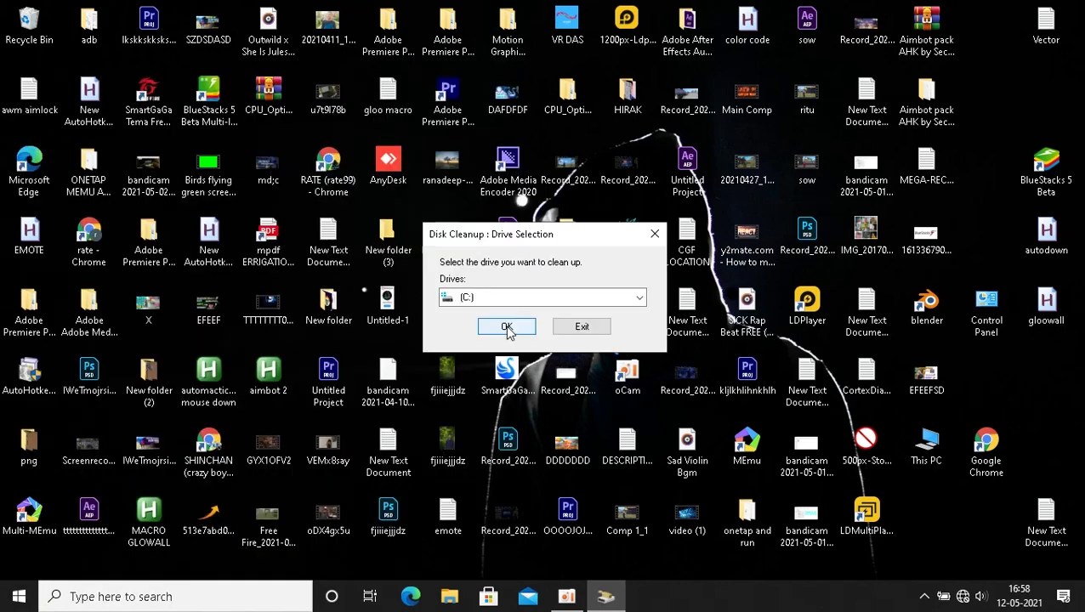
{"action": "left_click", "coordinate": [630, 299]}
{"action": "left_click", "coordinate": [626, 303]}
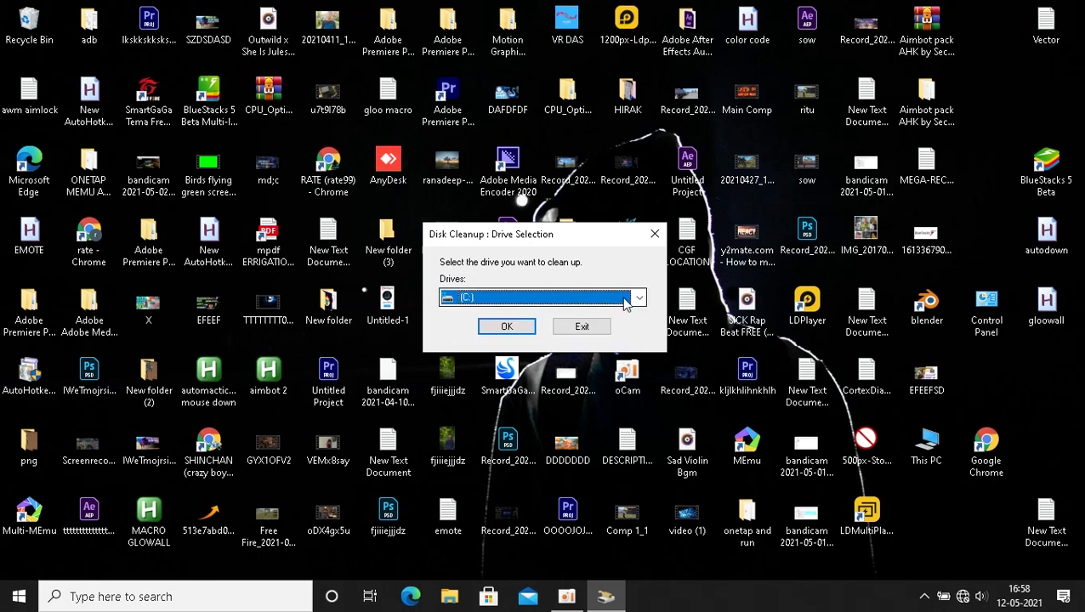
{"action": "left_click", "coordinate": [511, 326]}
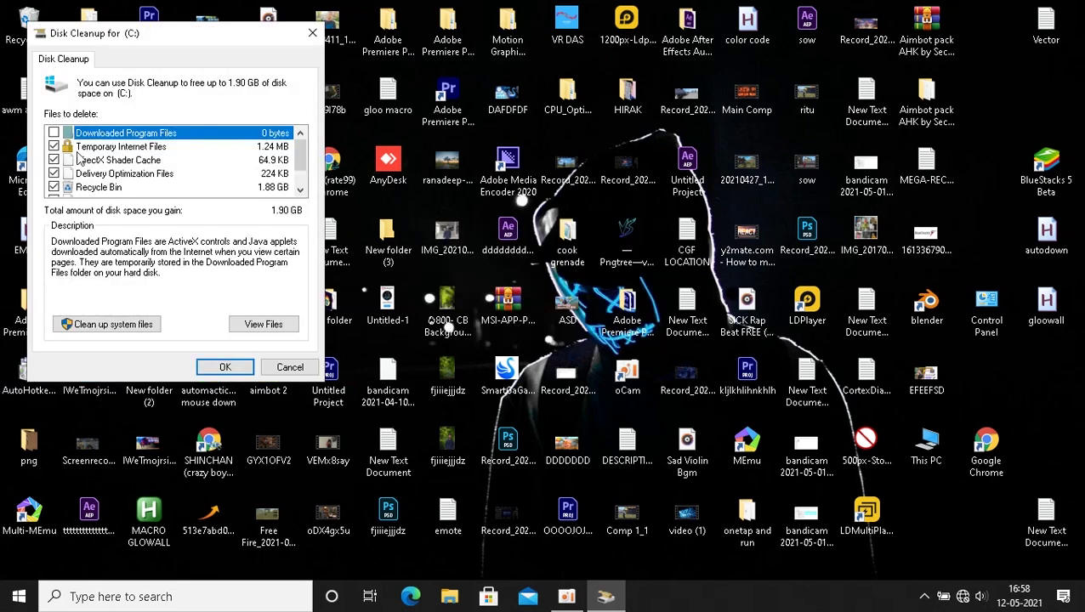
Include system files in the cleanup of drive C: and permanently delete the preselected file categories.
{"action": "left_click", "coordinate": [94, 326]}
{"action": "left_click", "coordinate": [519, 326]}
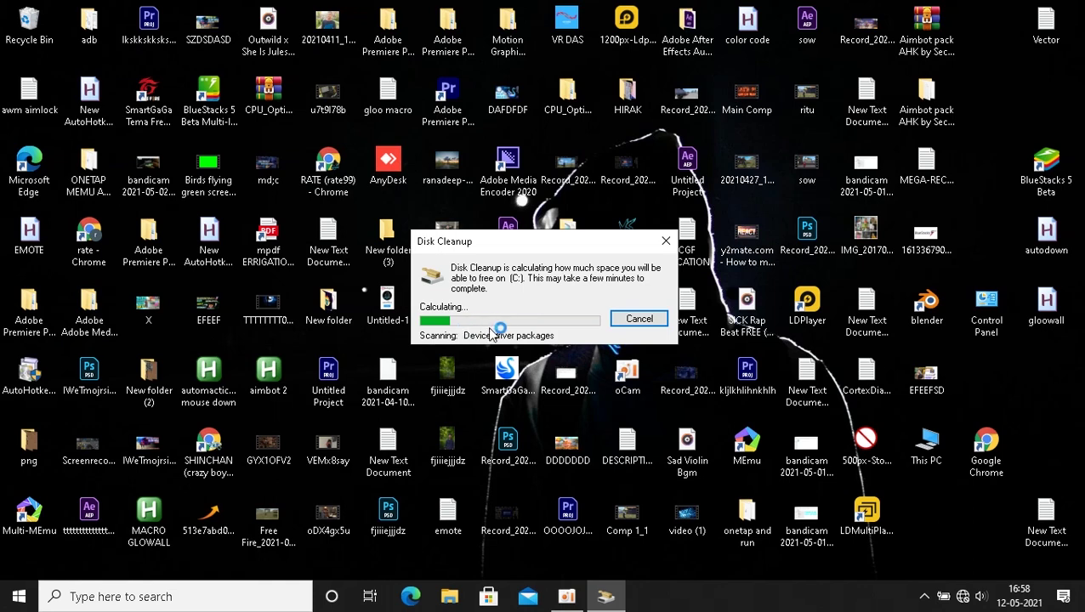
{"action": "mouse_move", "coordinate": [322, 173]}
{"action": "left_mouse_down"}
{"action": "mouse_move", "coordinate": [320, 201]}
{"action": "mouse_move", "coordinate": [321, 163]}
{"action": "left_mouse_up"}
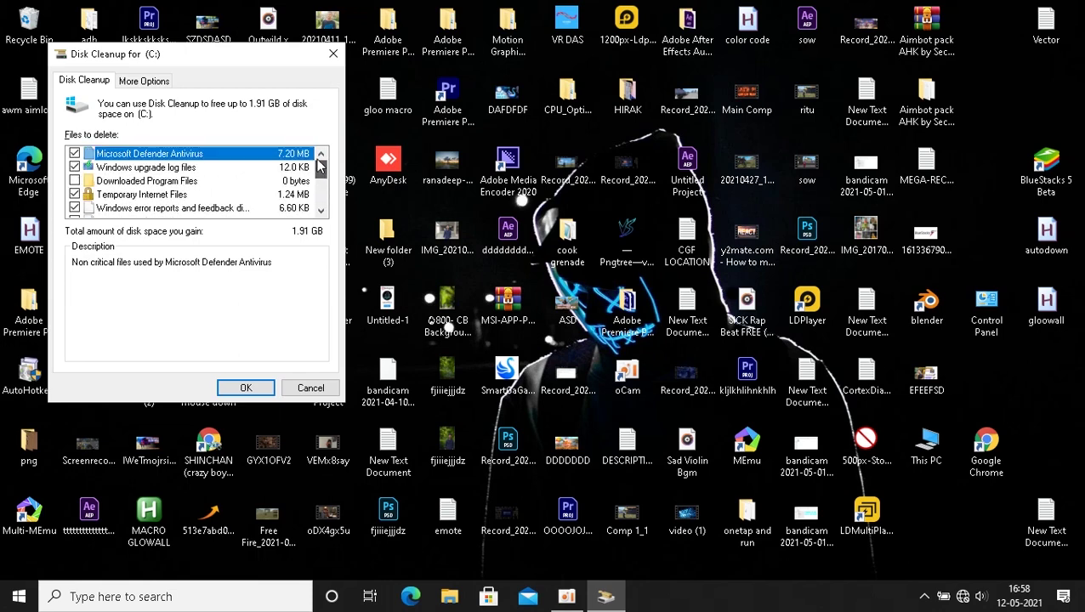
{"action": "left_click", "coordinate": [92, 182]}
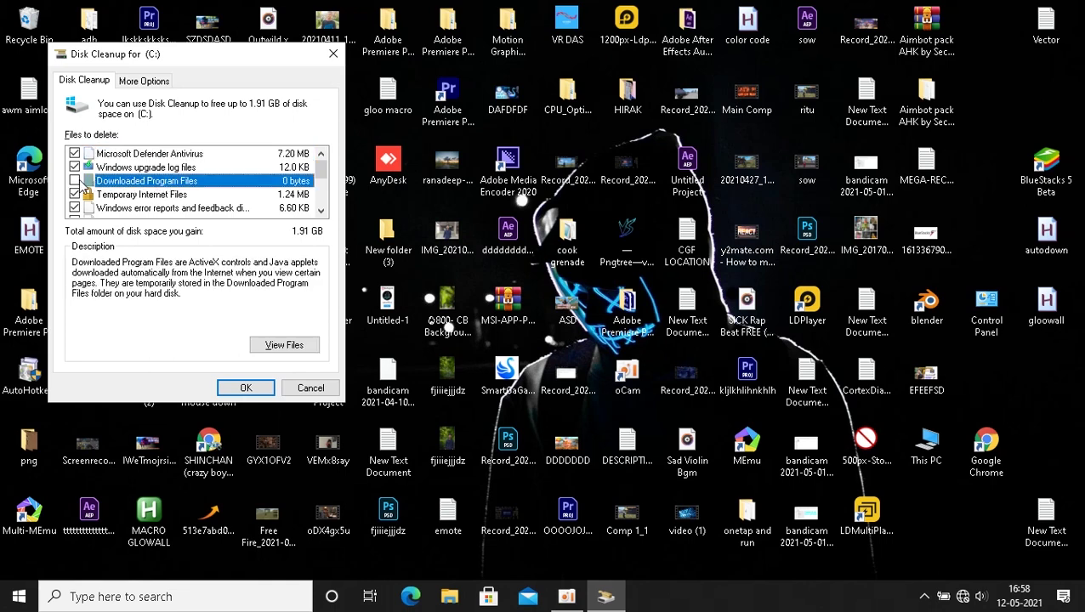
{"action": "left_click", "coordinate": [243, 388]}
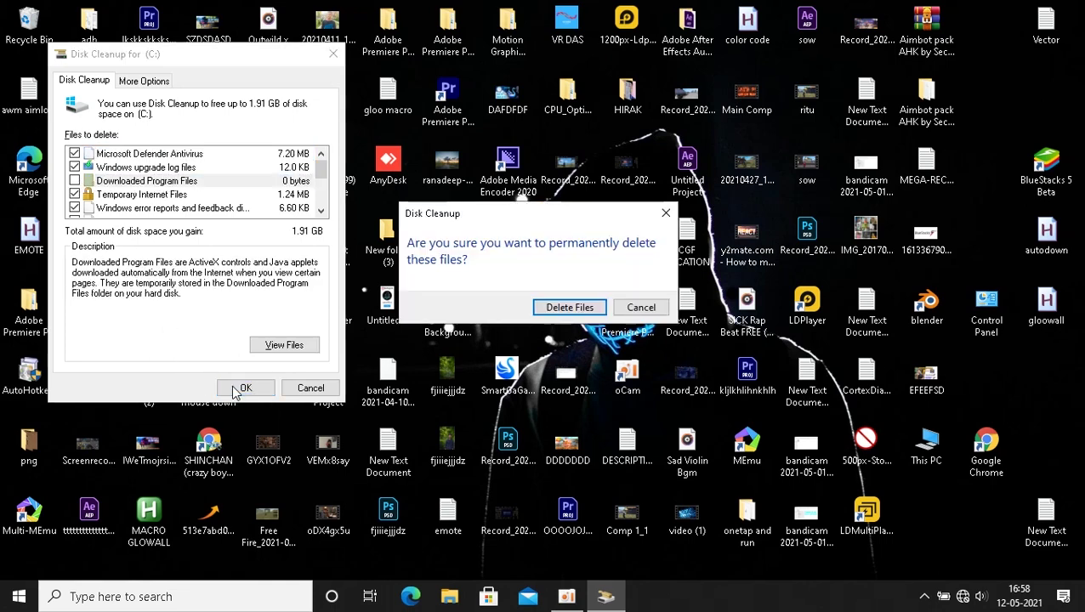
{"action": "left_click", "coordinate": [570, 307]}
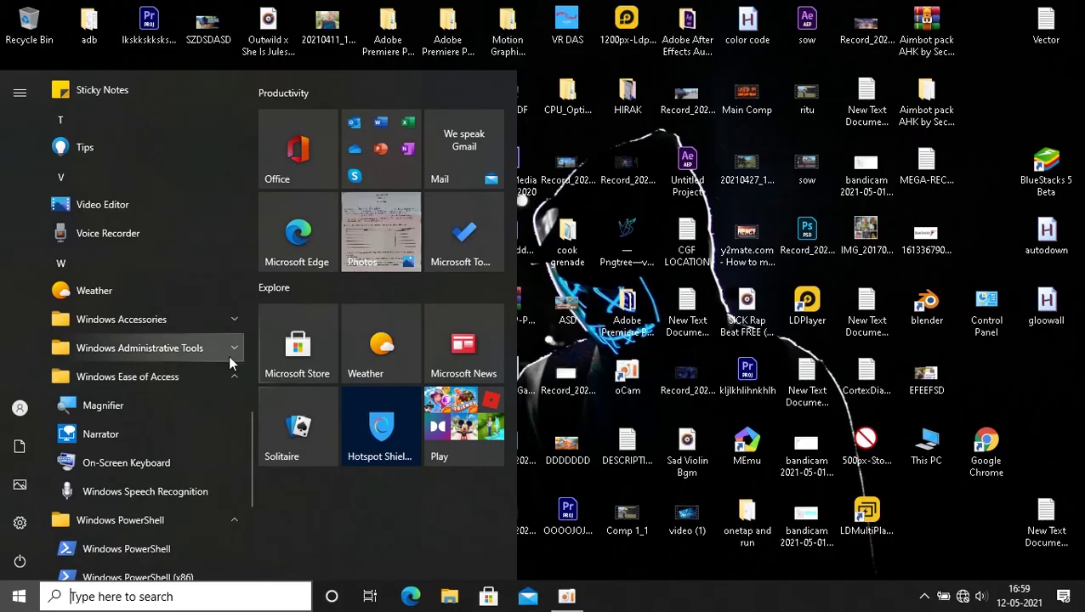
Open Registry Editor from Windows Administrative Tools.
{"action": "left_click", "coordinate": [228, 350]}
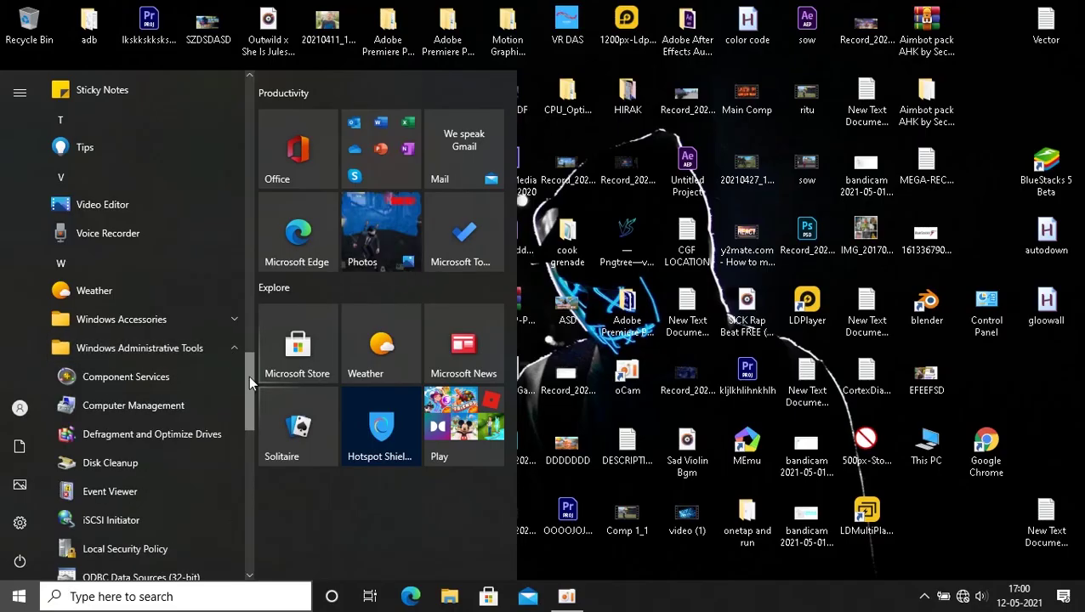
{"action": "left_click_drag", "start_coordinate": [248, 376], "coordinate": [250, 433]}
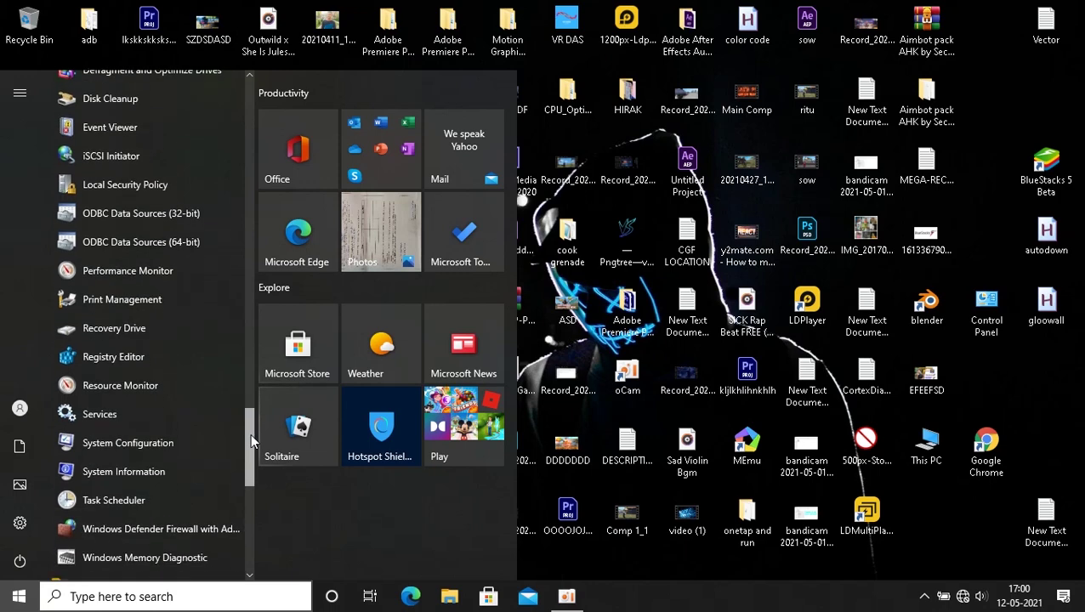
{"action": "left_click", "coordinate": [157, 360]}
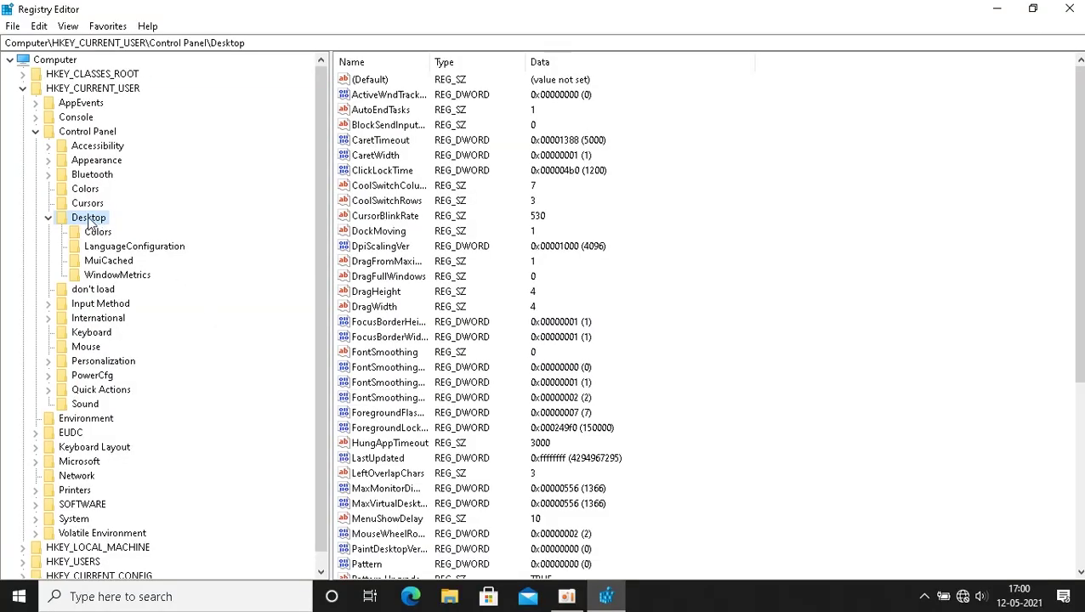
{"action": "left_click", "coordinate": [263, 42]}
{"action": "left_click", "coordinate": [263, 43]}
{"action": "left_click_drag", "start_coordinate": [263, 42], "coordinate": [15, 40]}
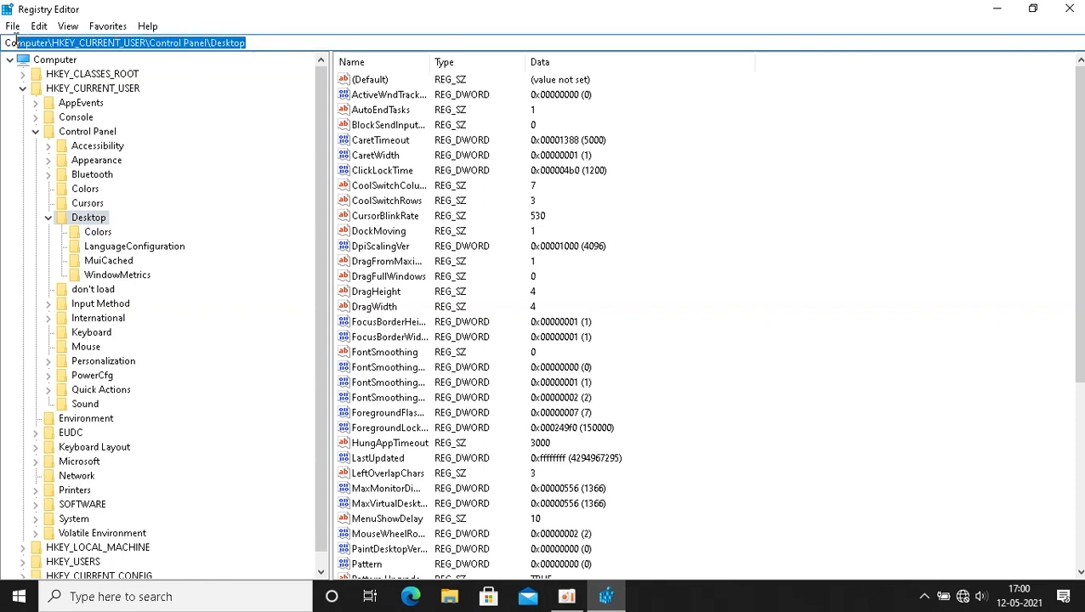
{"action": "left_click", "coordinate": [262, 43]}
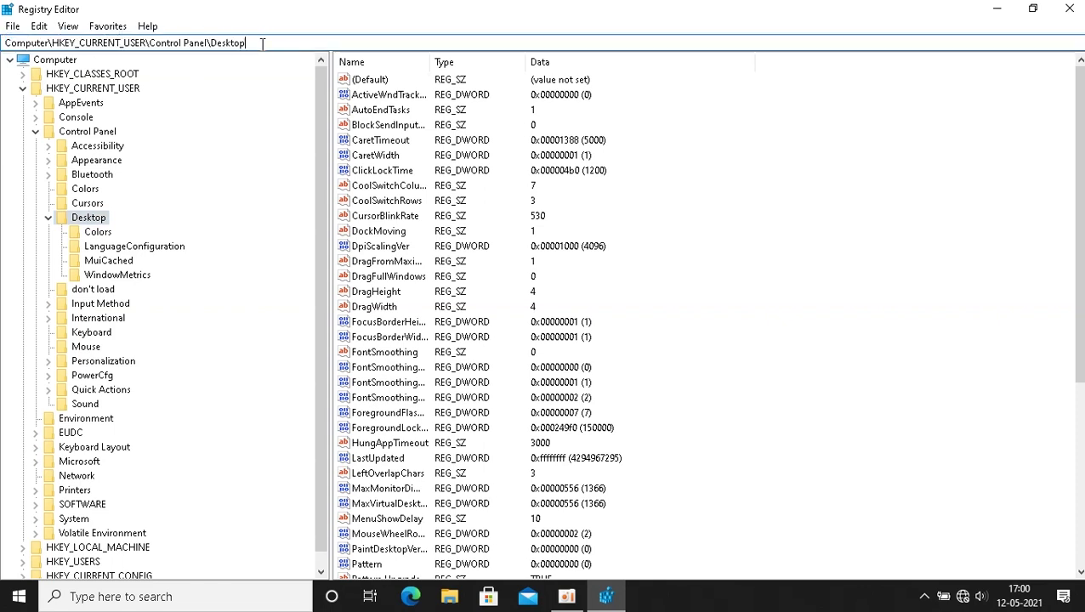
Collapse the registry tree and navigate from the root to the HKEY_CURRENT_USER\Control Panel\Desktop key.
{"action": "left_click", "coordinate": [24, 89]}
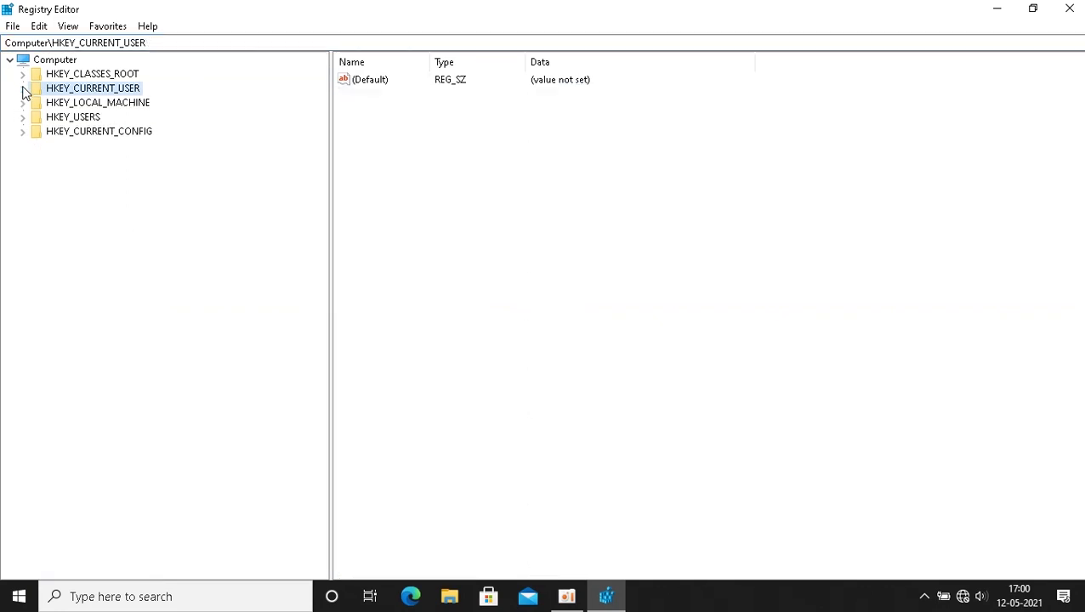
{"action": "left_click", "coordinate": [10, 61]}
{"action": "left_click", "coordinate": [11, 61]}
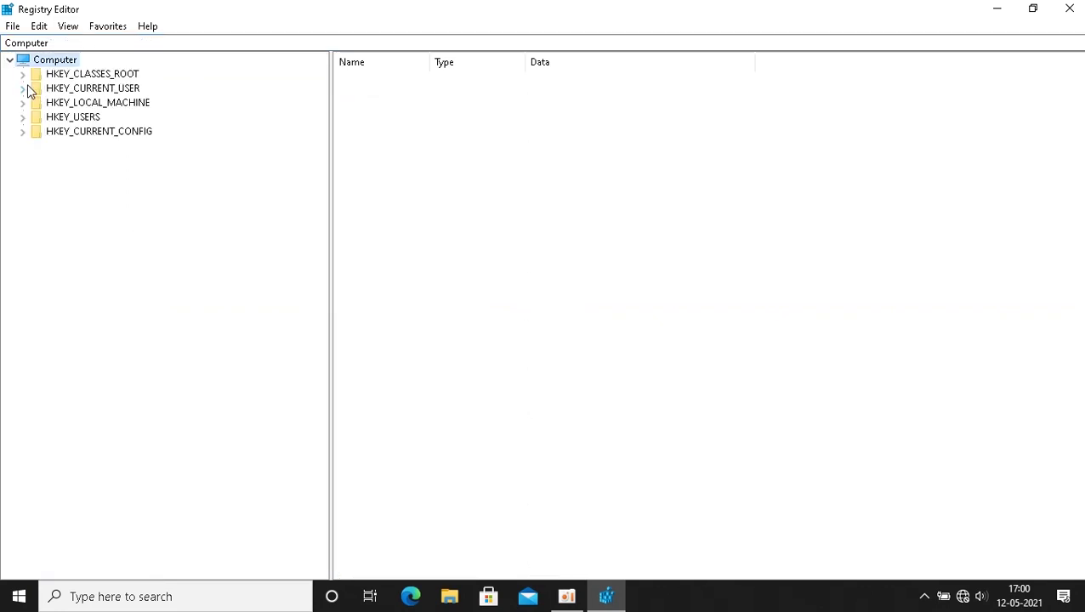
{"action": "left_click", "coordinate": [23, 89]}
{"action": "left_click", "coordinate": [35, 131]}
{"action": "left_click", "coordinate": [35, 131]}
{"action": "left_click", "coordinate": [85, 135]}
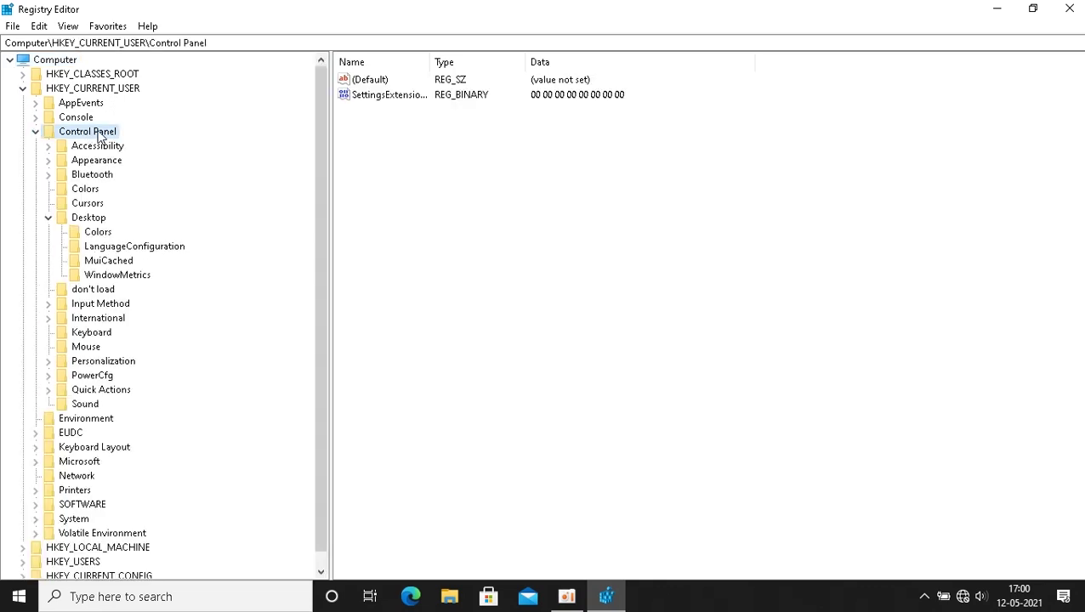
{"action": "left_click", "coordinate": [86, 220]}
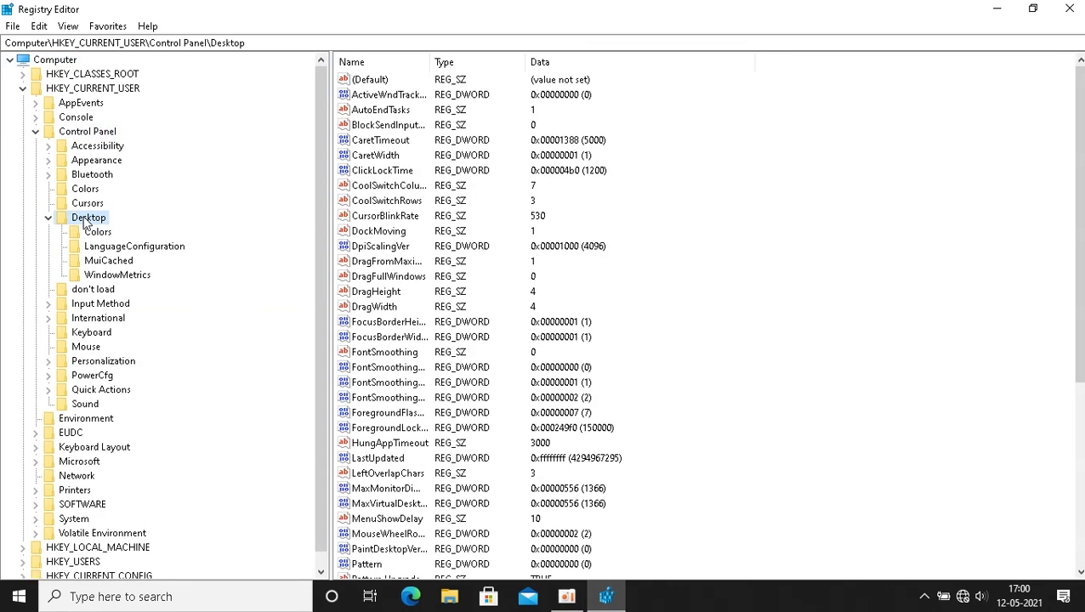
{"action": "left_click", "coordinate": [48, 218]}
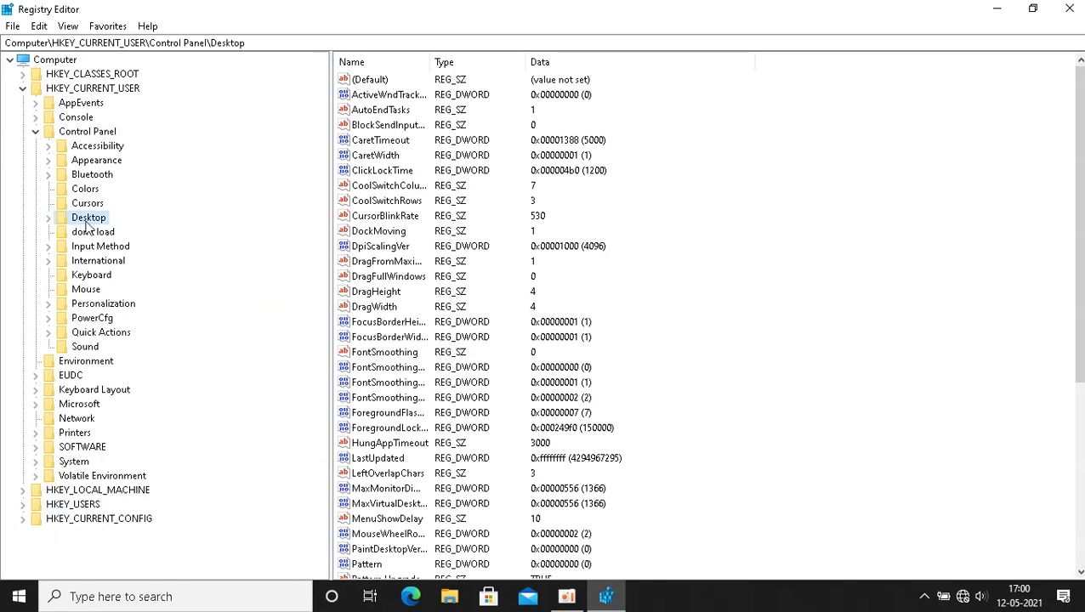
{"action": "left_click", "coordinate": [49, 219]}
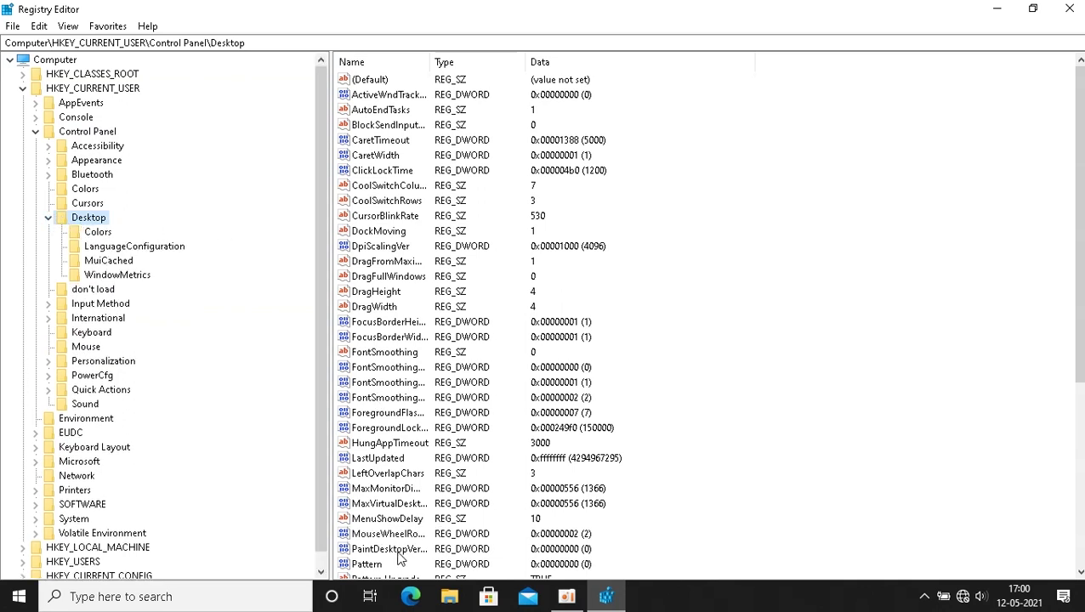
Set the MenuShowDelay value of the Desktop key to 10.
{"action": "left_click", "coordinate": [399, 518]}
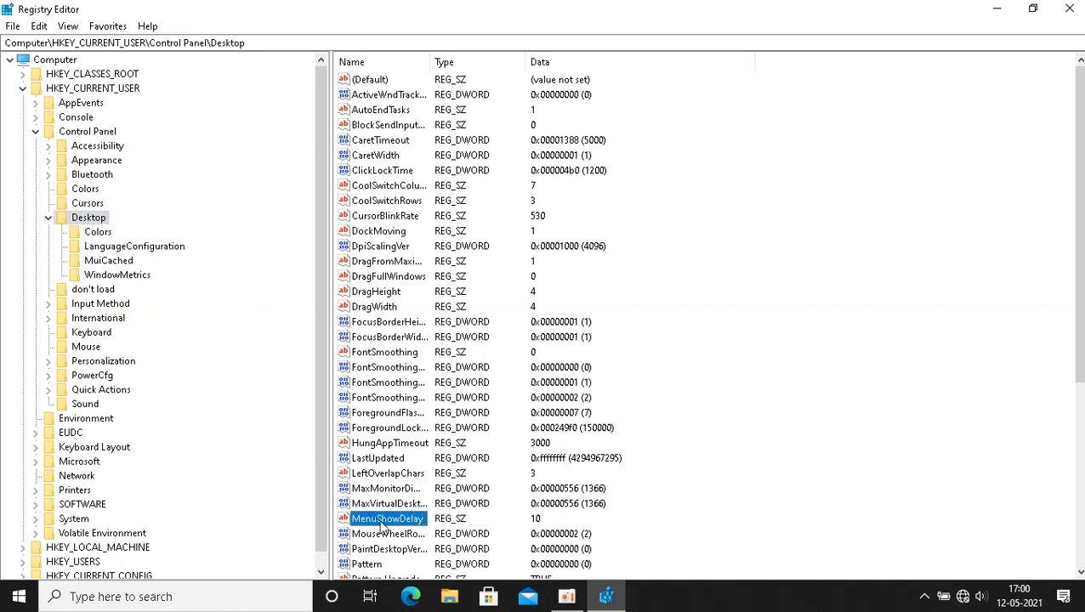
{"action": "right_click", "coordinate": [419, 525]}
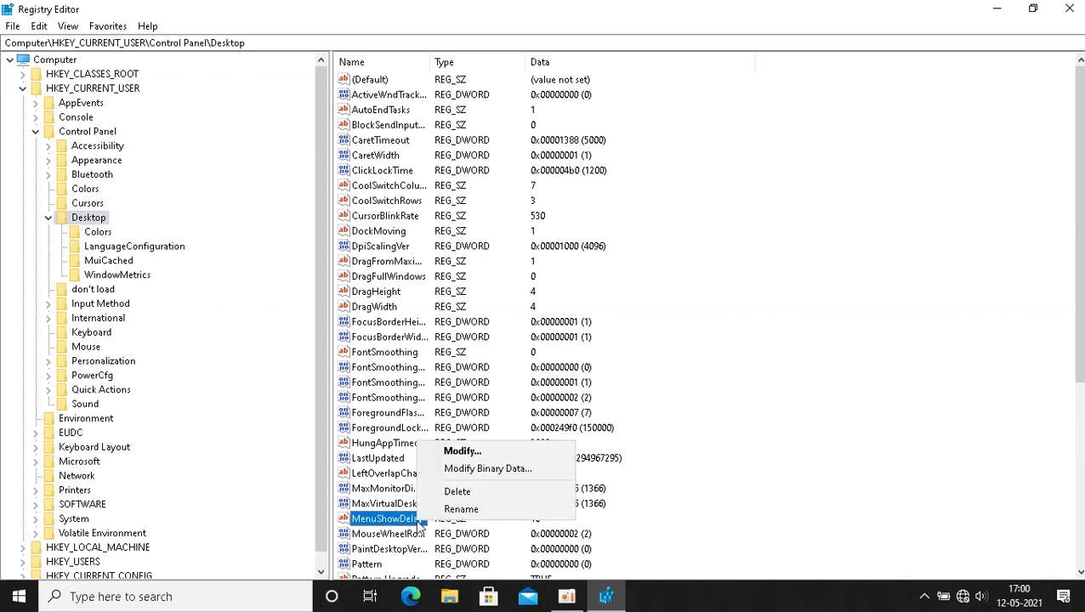
{"action": "left_click", "coordinate": [443, 448]}
{"action": "left_click", "coordinate": [69, 157]}
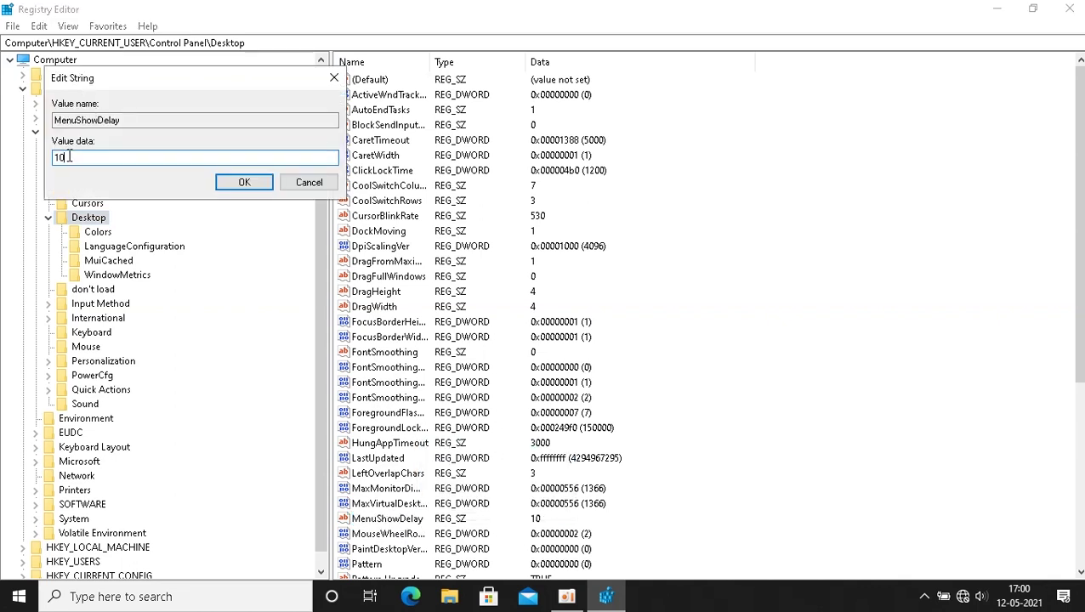
{"action": "left_click_drag", "start_coordinate": [69, 157], "coordinate": [37, 170]}
{"action": "type", "text": "10"}
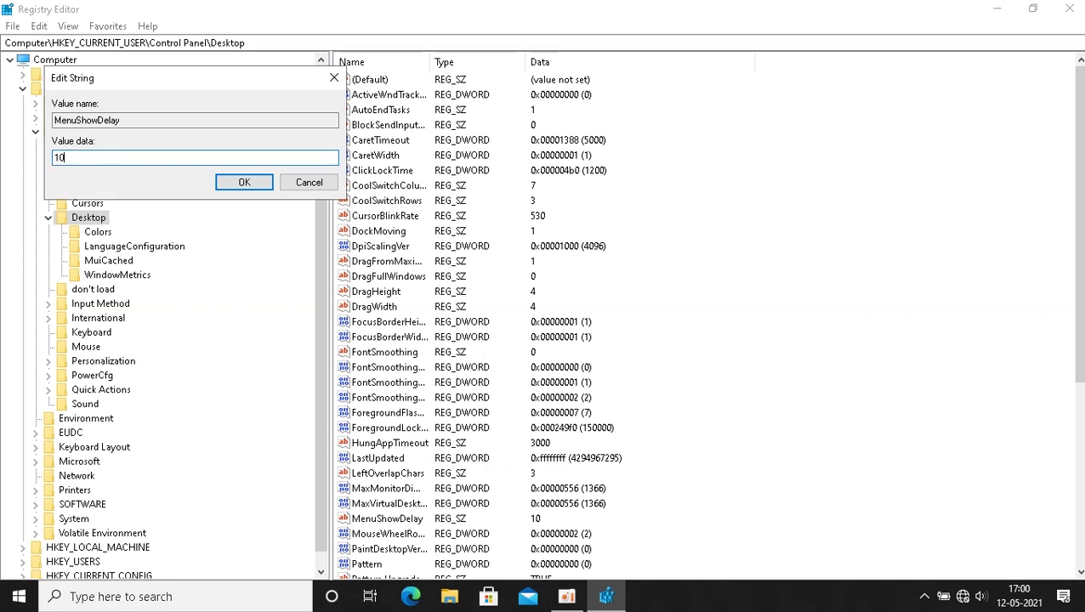
{"action": "left_click", "coordinate": [232, 185]}
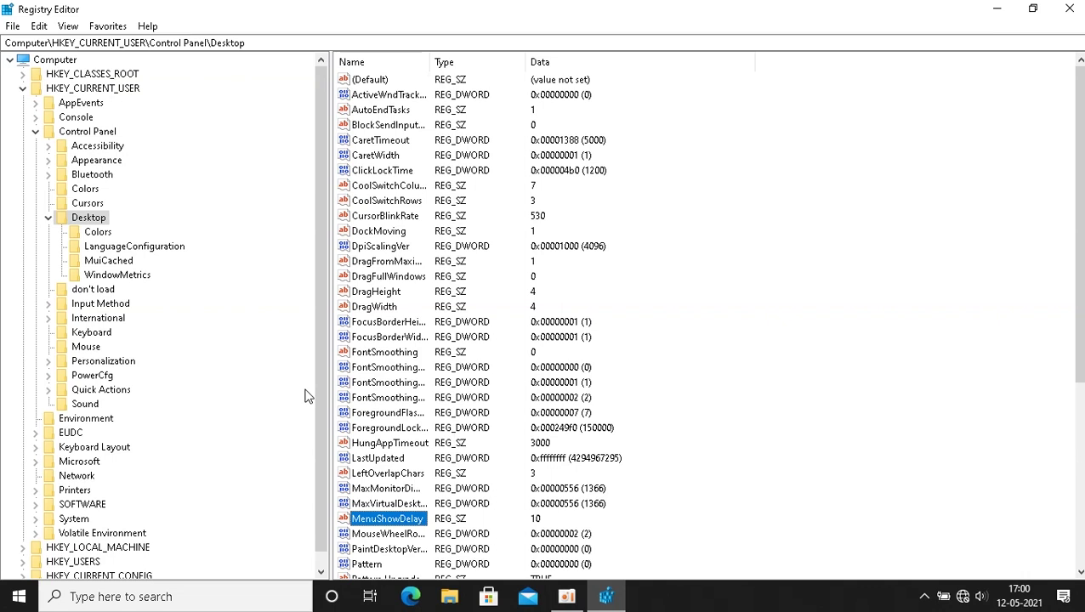
Set the MouseHoverTime value in the Control Panel\Mouse key to 10, and close Registry Editor.
{"action": "left_click", "coordinate": [49, 218]}
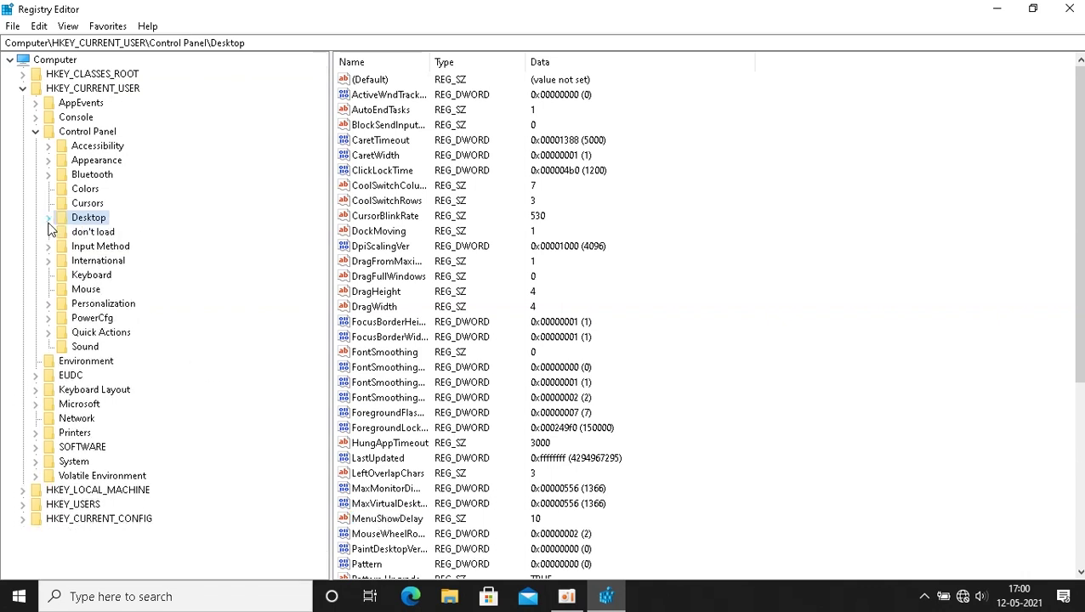
{"action": "left_click", "coordinate": [64, 291]}
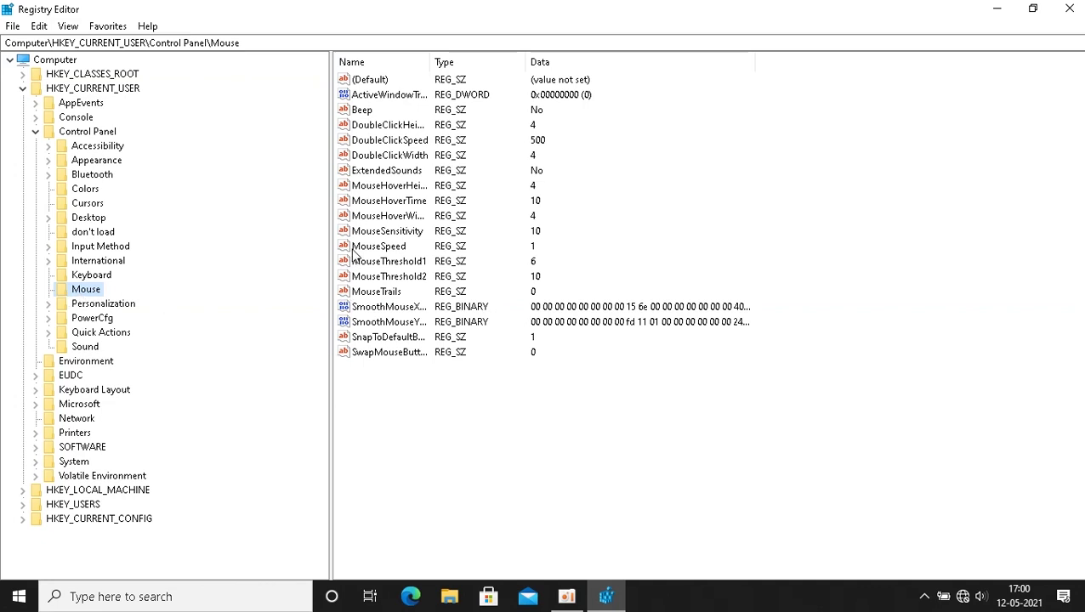
{"action": "left_click", "coordinate": [402, 206]}
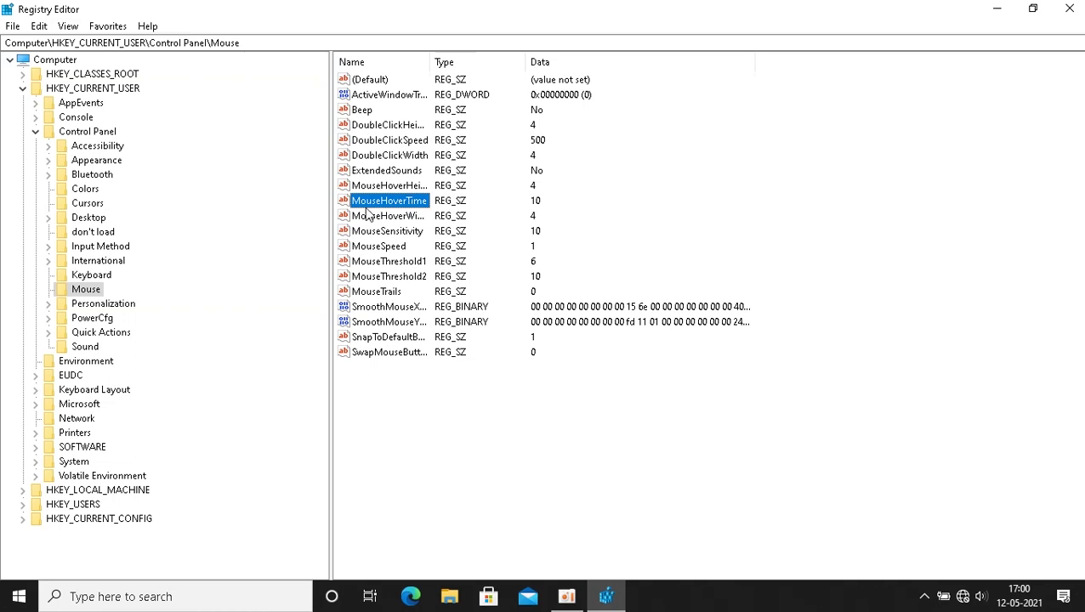
{"action": "right_click", "coordinate": [359, 206]}
{"action": "left_click", "coordinate": [400, 220]}
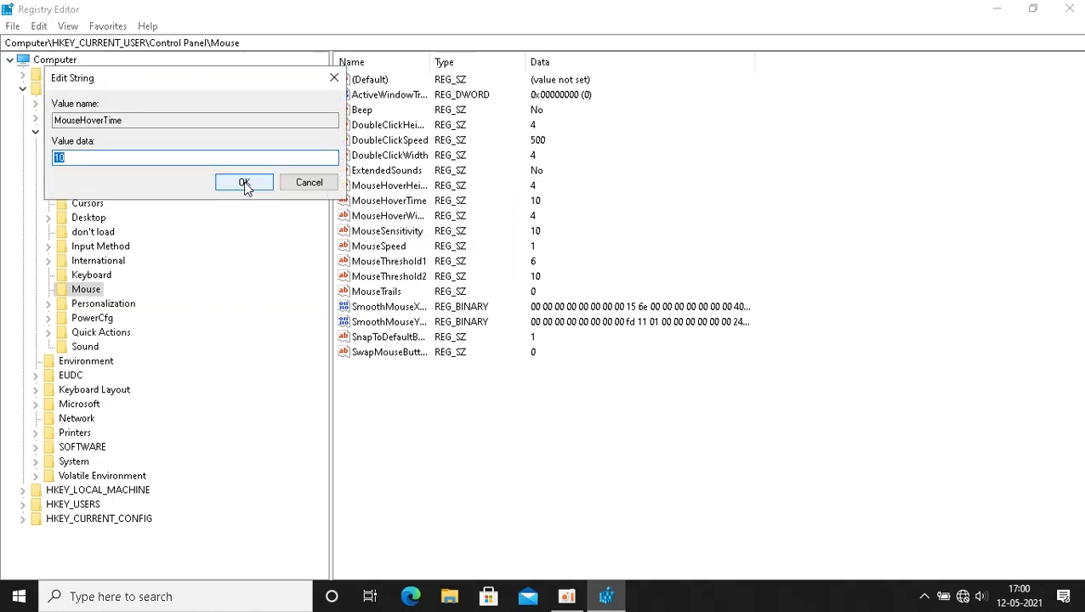
{"action": "type", "text": "10"}
{"action": "left_click", "coordinate": [247, 188]}
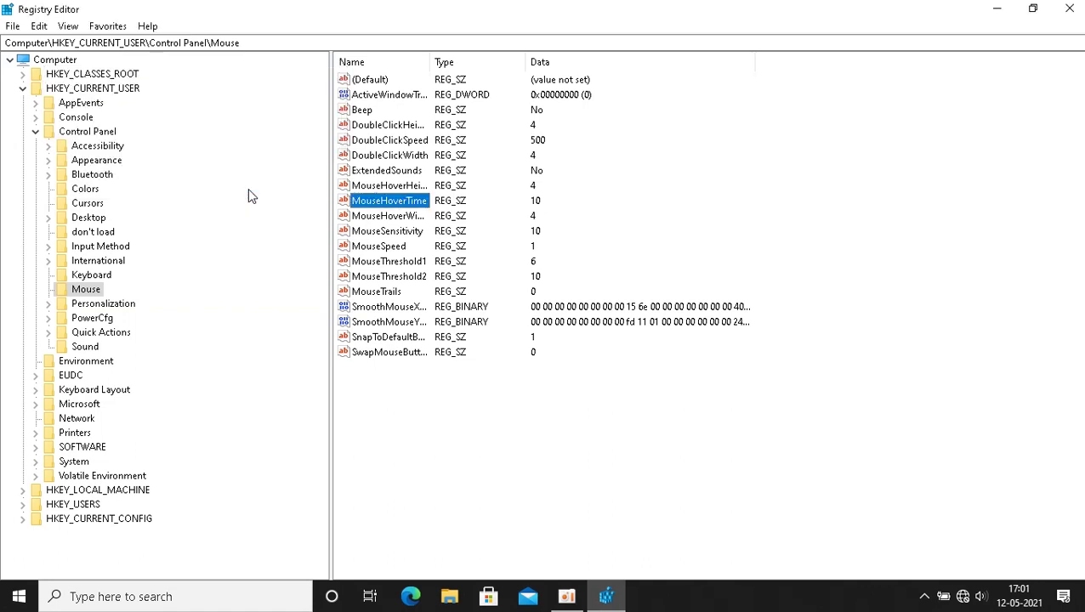
{"action": "left_click", "coordinate": [1069, 8]}
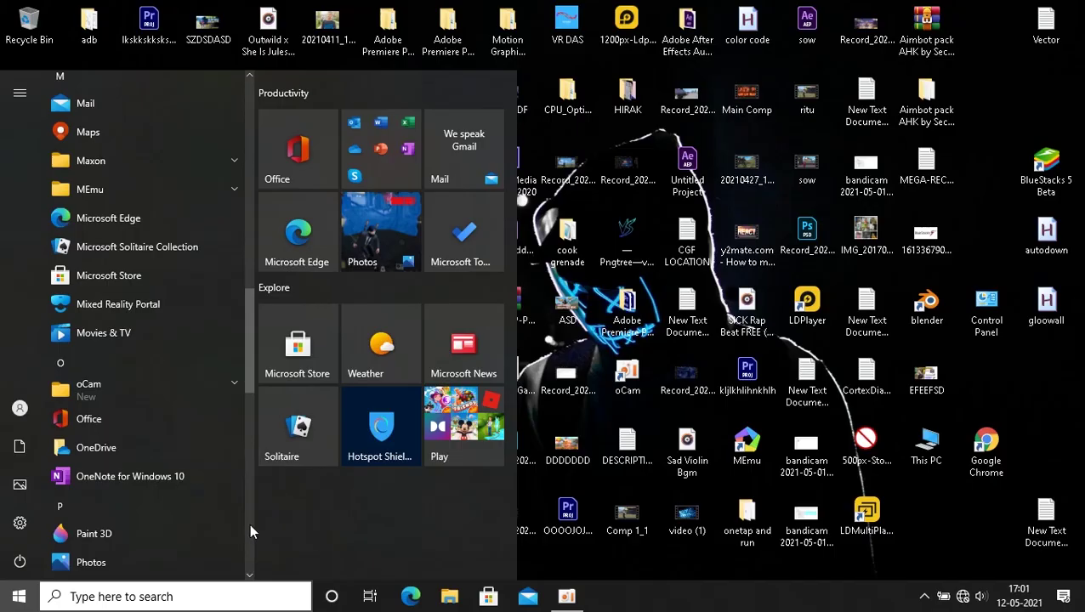
Open System Configuration by running msconfig from the Windows System Run dialog.
{"action": "scroll", "coordinate": [249, 527], "scroll_direction": "down", "scroll_amount": 10}
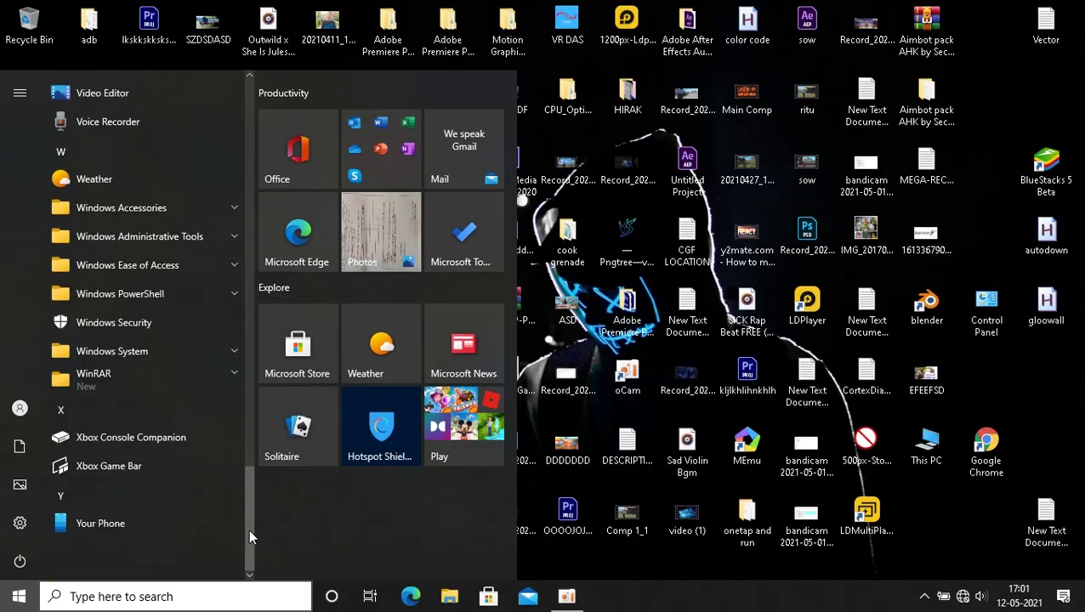
{"action": "left_click", "coordinate": [177, 350]}
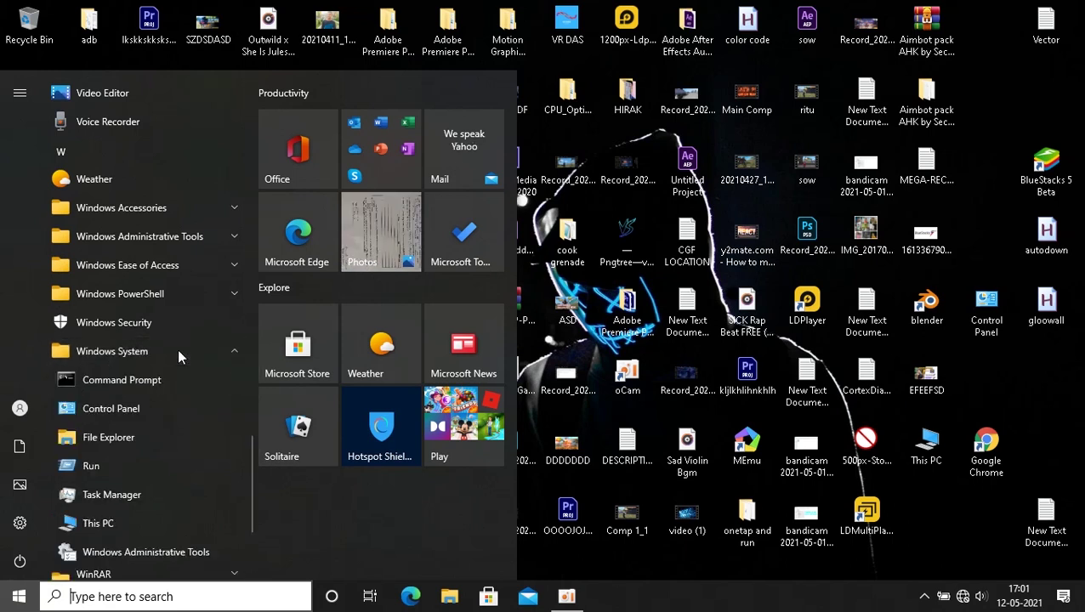
{"action": "left_click", "coordinate": [103, 467]}
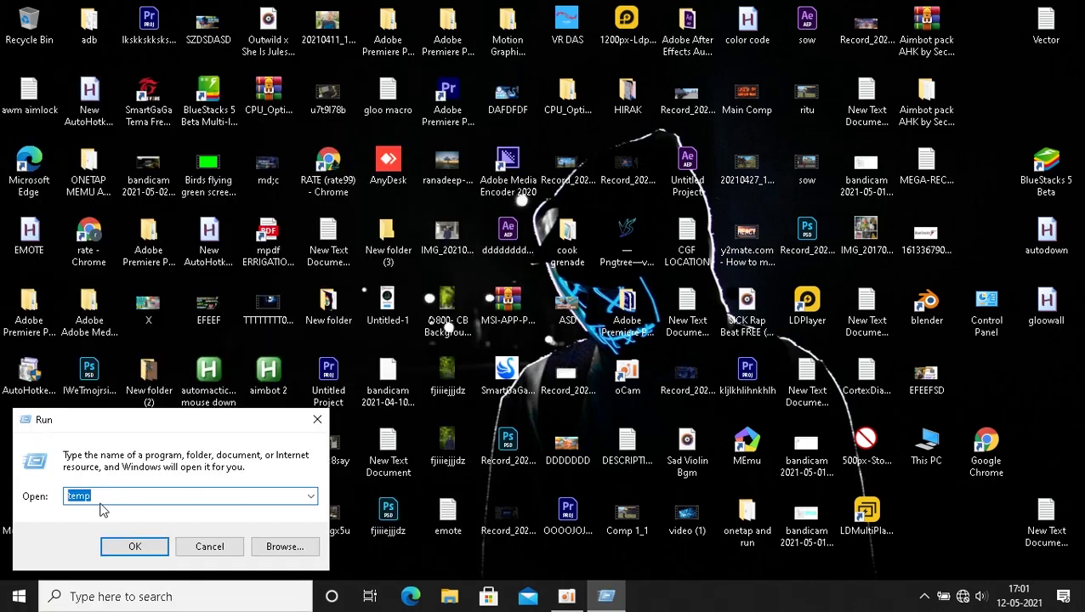
{"action": "type", "text": "ms"}
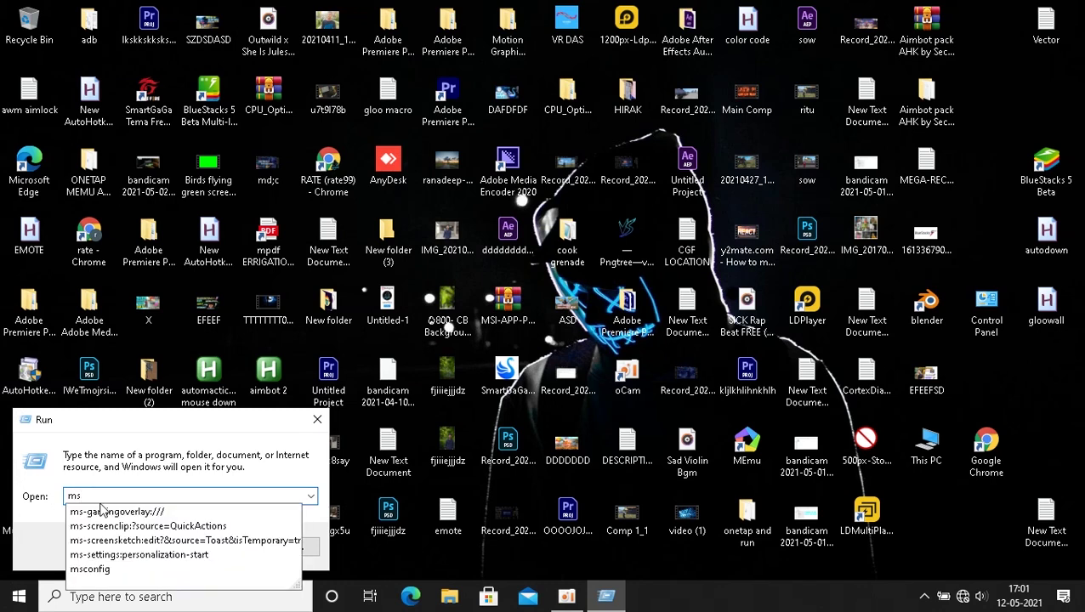
{"action": "type", "text": "c"}
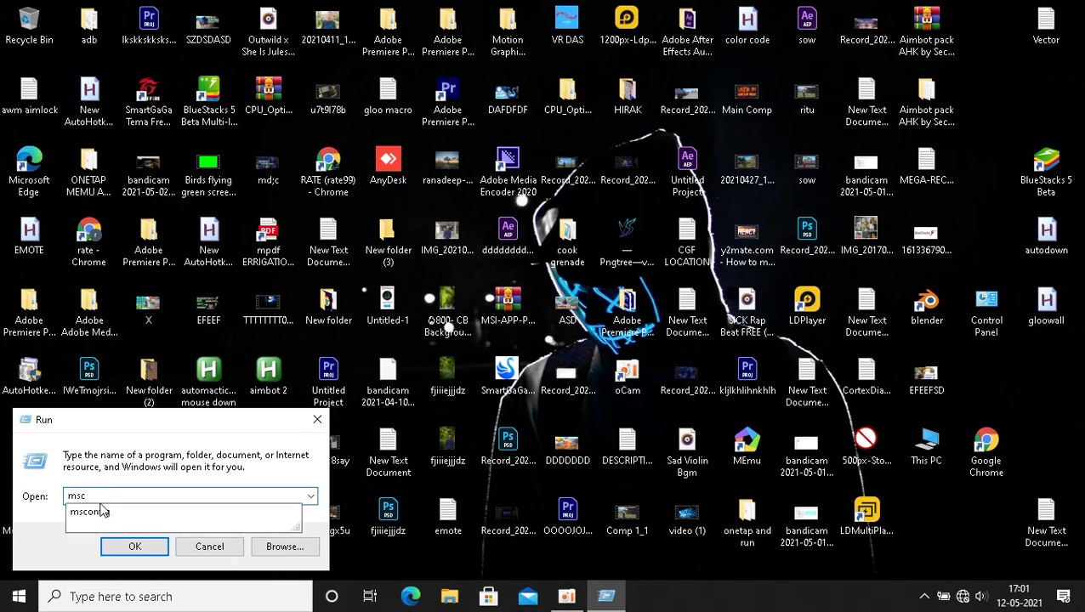
{"action": "type", "text": "onfig"}
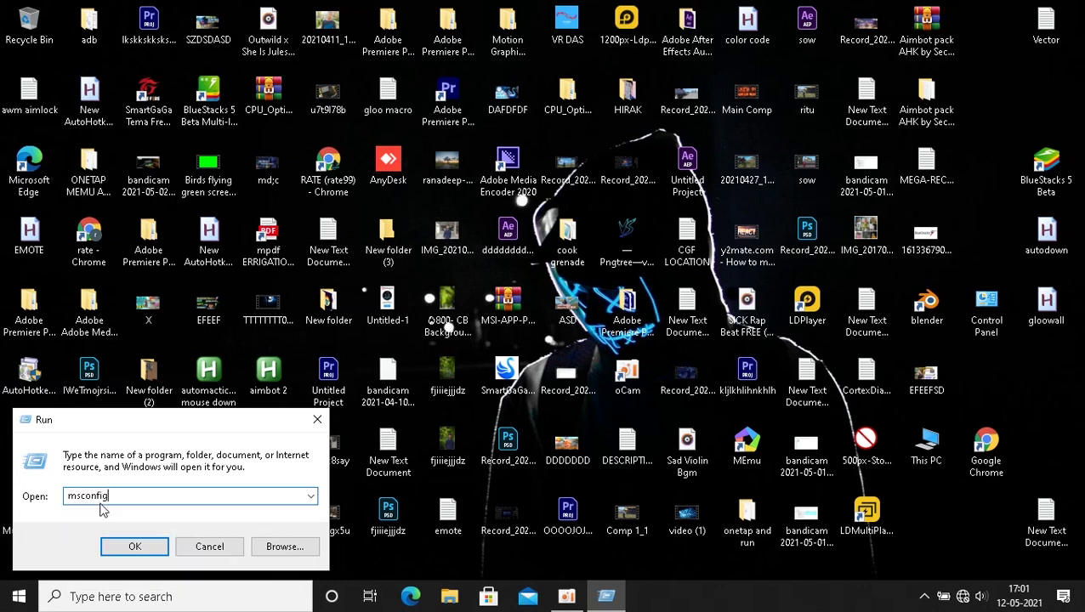
{"action": "key", "text": "ctrl+a"}
{"action": "left_click_drag", "start_coordinate": [113, 497], "coordinate": [68, 498]}
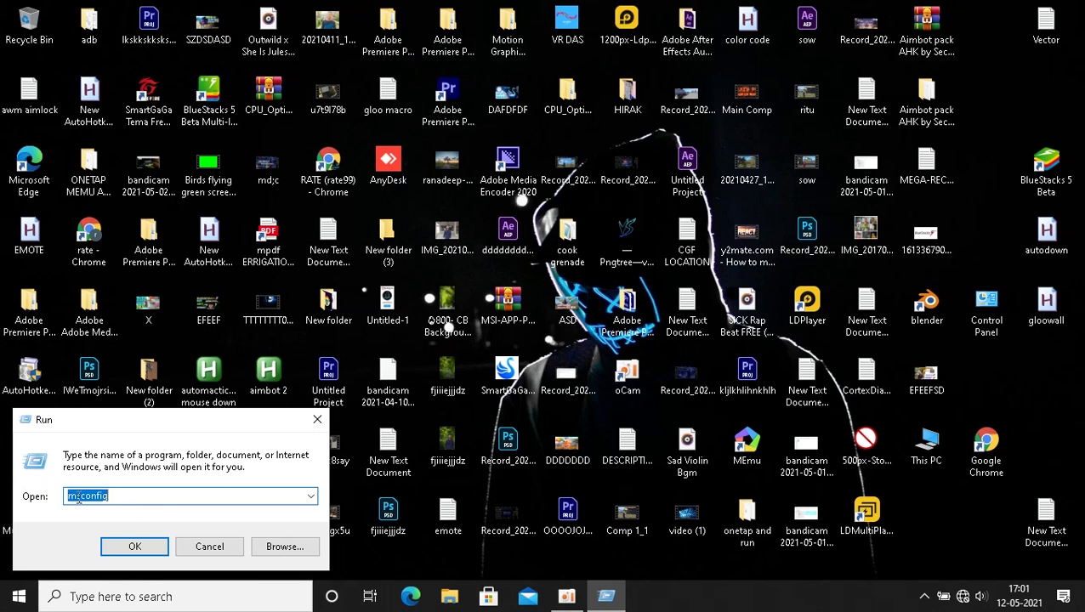
{"action": "left_click", "coordinate": [145, 551]}
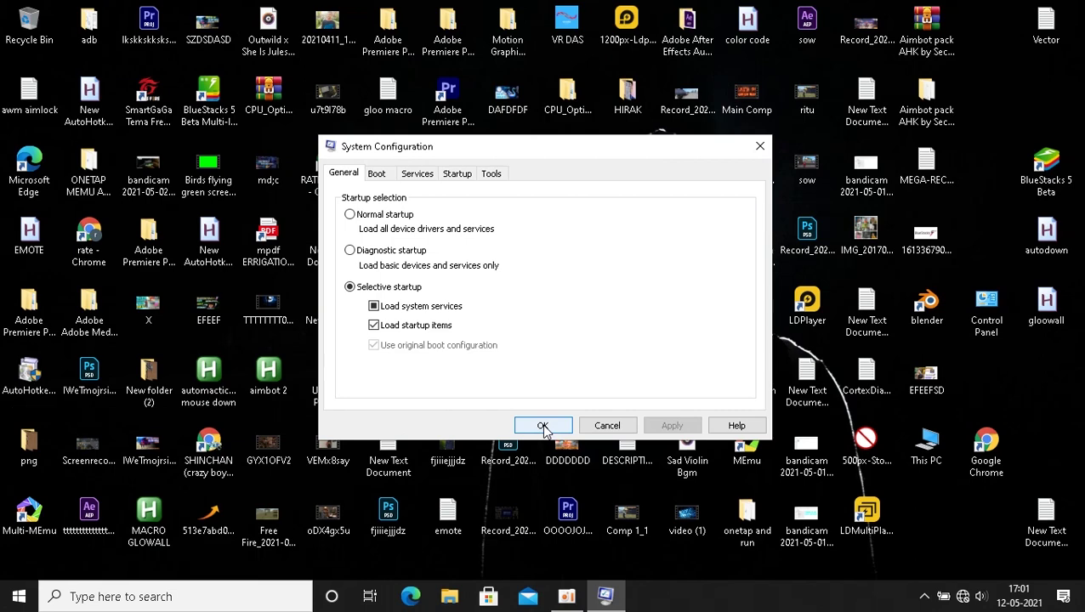
Show the services list in System Configuration with all Microsoft services hidden.
{"action": "left_click", "coordinate": [418, 179]}
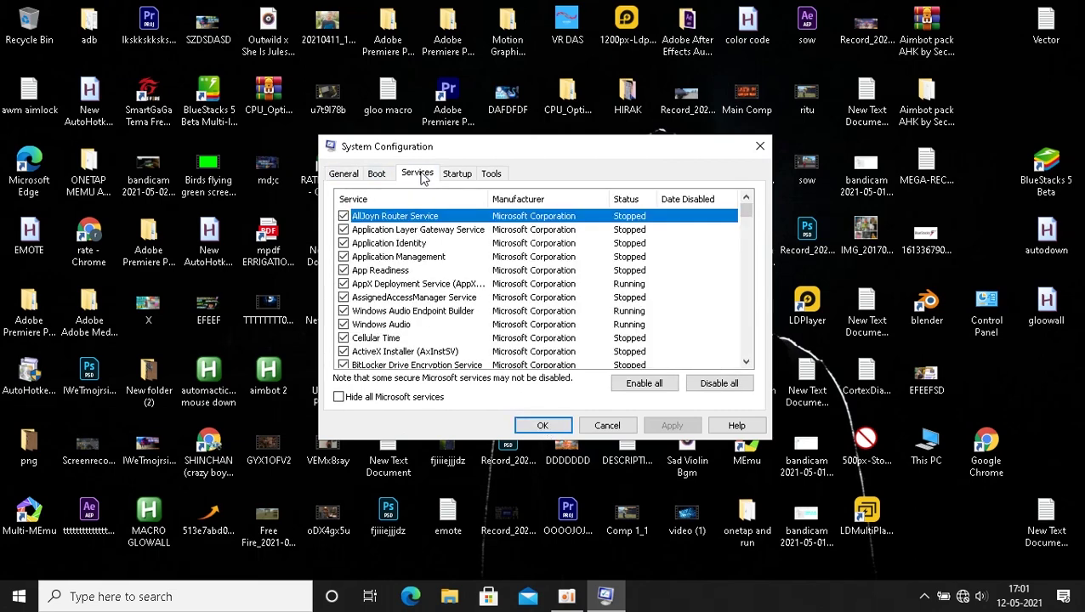
{"action": "left_click", "coordinate": [339, 397]}
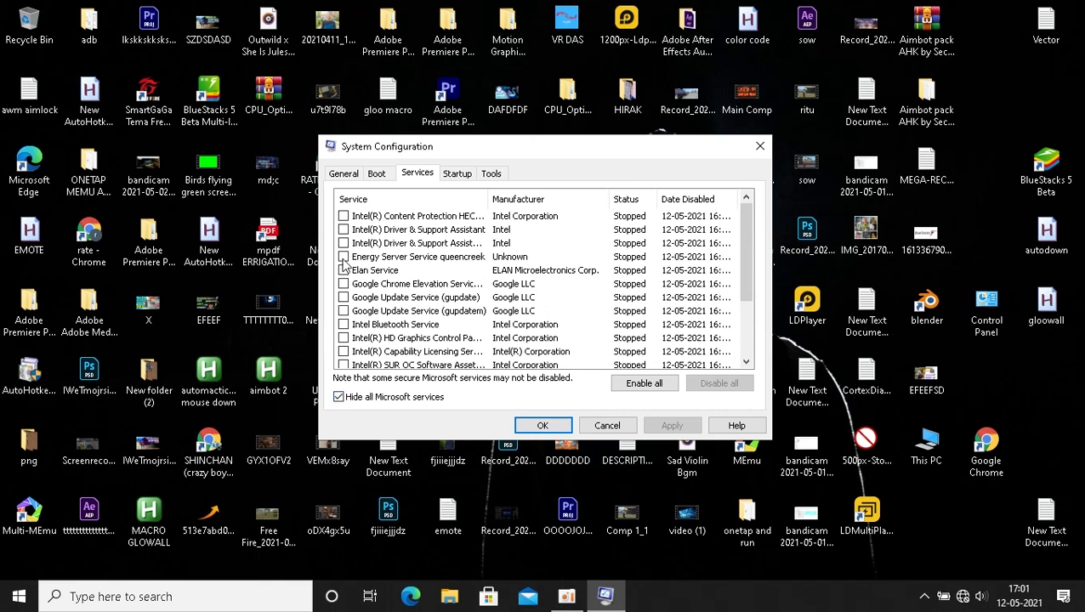
Enable every listed non-Microsoft service one by one, from Intel(R) Content Protection through User Energy Server Service queencreek.
{"action": "left_click", "coordinate": [343, 217]}
{"action": "left_click", "coordinate": [342, 230]}
{"action": "left_click", "coordinate": [343, 243]}
{"action": "left_click", "coordinate": [343, 257]}
{"action": "left_click", "coordinate": [343, 271]}
{"action": "left_click", "coordinate": [343, 284]}
{"action": "left_click", "coordinate": [343, 297]}
{"action": "left_click", "coordinate": [342, 311]}
{"action": "left_click", "coordinate": [344, 325]}
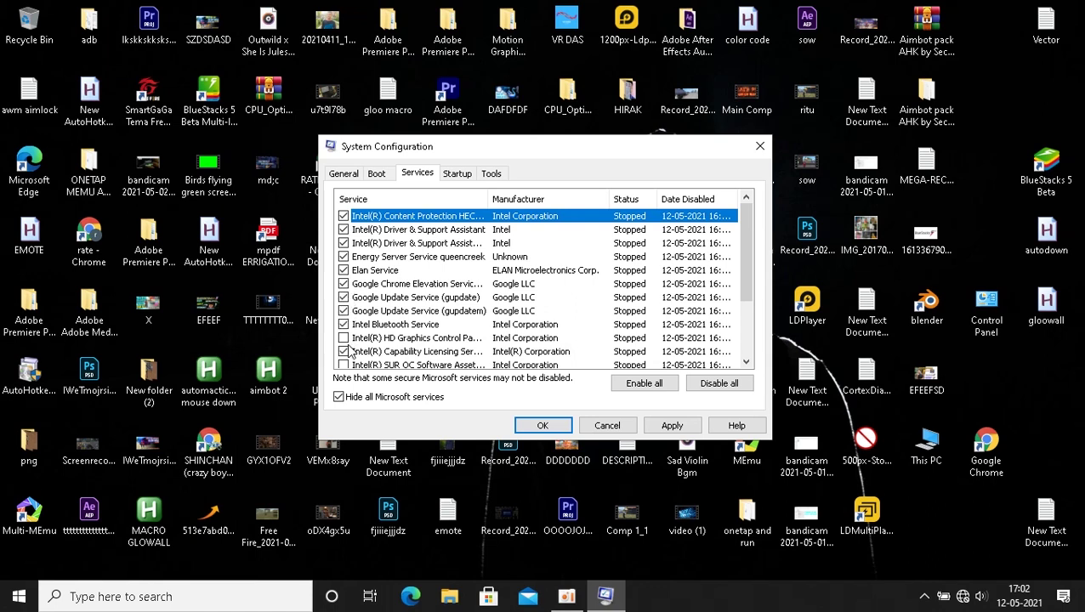
{"action": "left_click", "coordinate": [344, 339]}
{"action": "left_click", "coordinate": [344, 352]}
{"action": "left_click", "coordinate": [344, 365]}
{"action": "left_click_drag", "start_coordinate": [739, 268], "coordinate": [744, 304]}
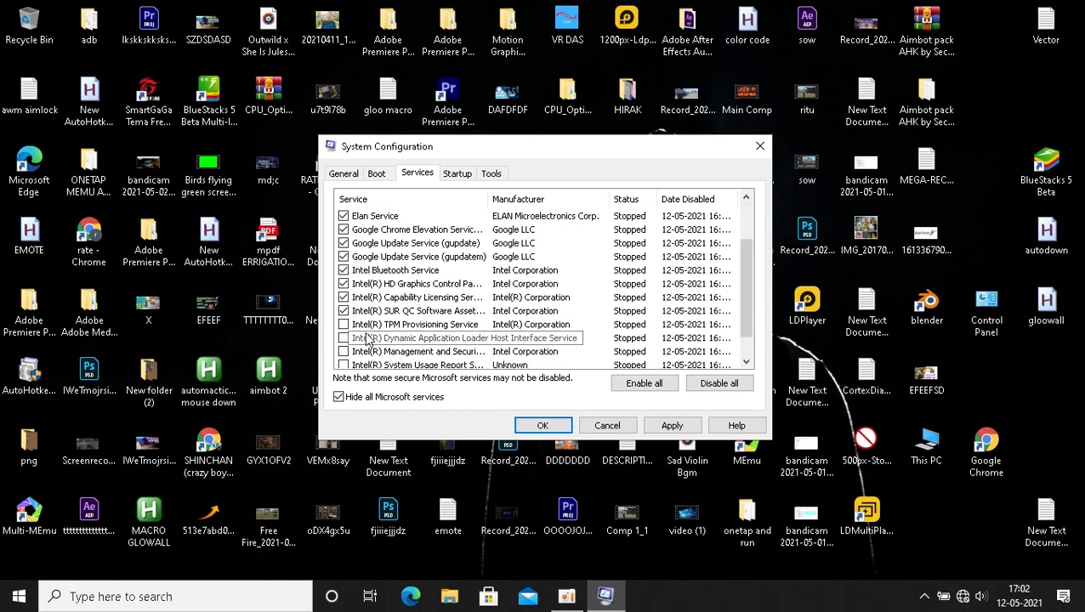
{"action": "left_click", "coordinate": [344, 327]}
{"action": "left_click", "coordinate": [344, 338]}
{"action": "left_click", "coordinate": [344, 352]}
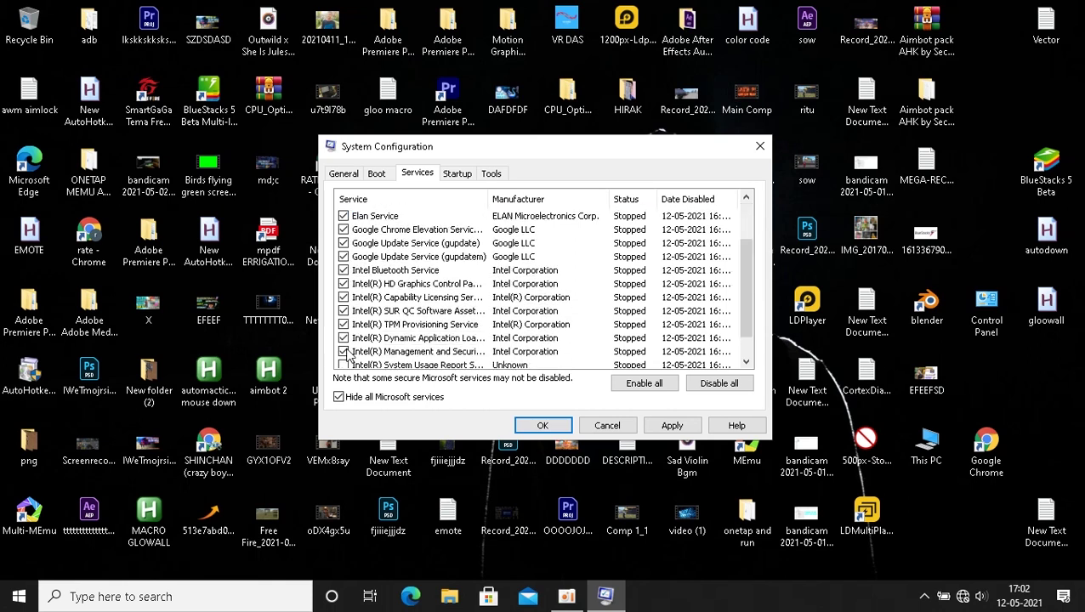
{"action": "left_click_drag", "start_coordinate": [746, 321], "coordinate": [746, 342]}
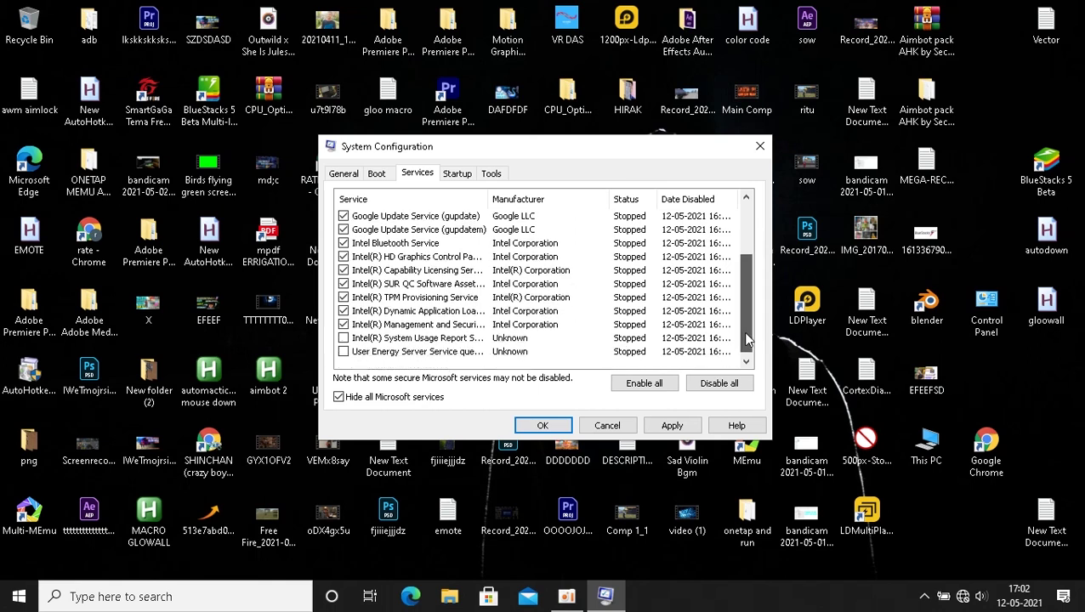
{"action": "left_click", "coordinate": [339, 340]}
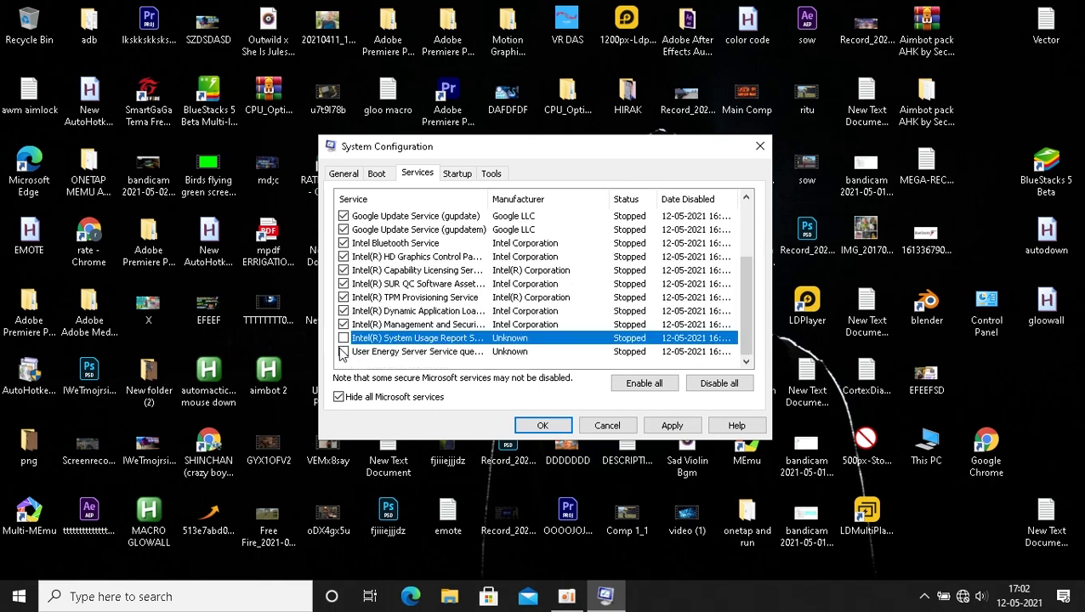
{"action": "left_click", "coordinate": [344, 339]}
{"action": "left_click", "coordinate": [344, 352]}
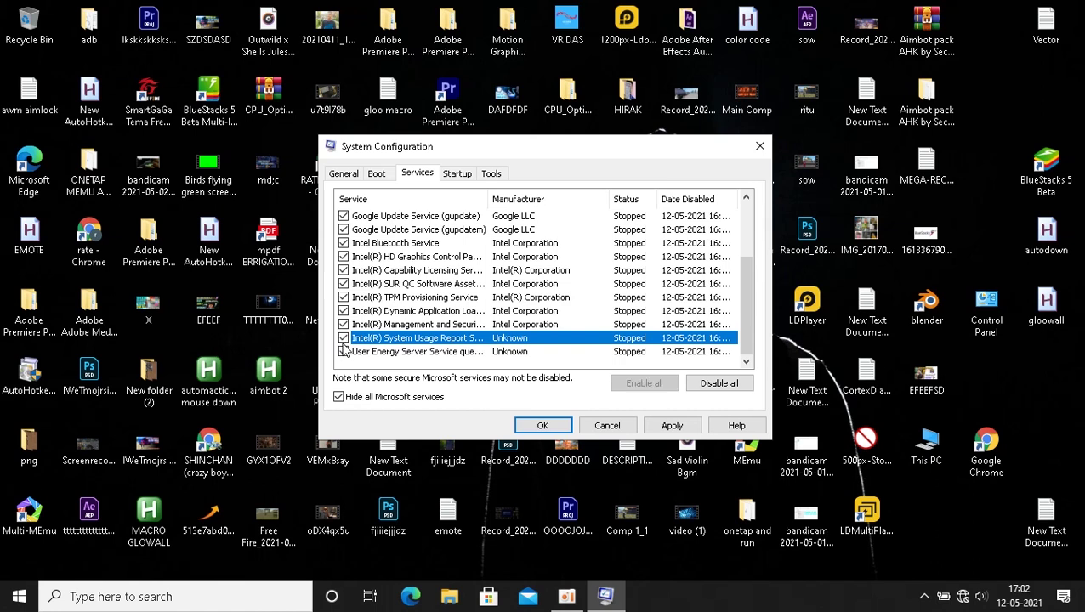
Disable all the listed non-Microsoft services and confirm the System Configuration changes.
{"action": "left_click", "coordinate": [722, 384]}
{"action": "left_click", "coordinate": [551, 426]}
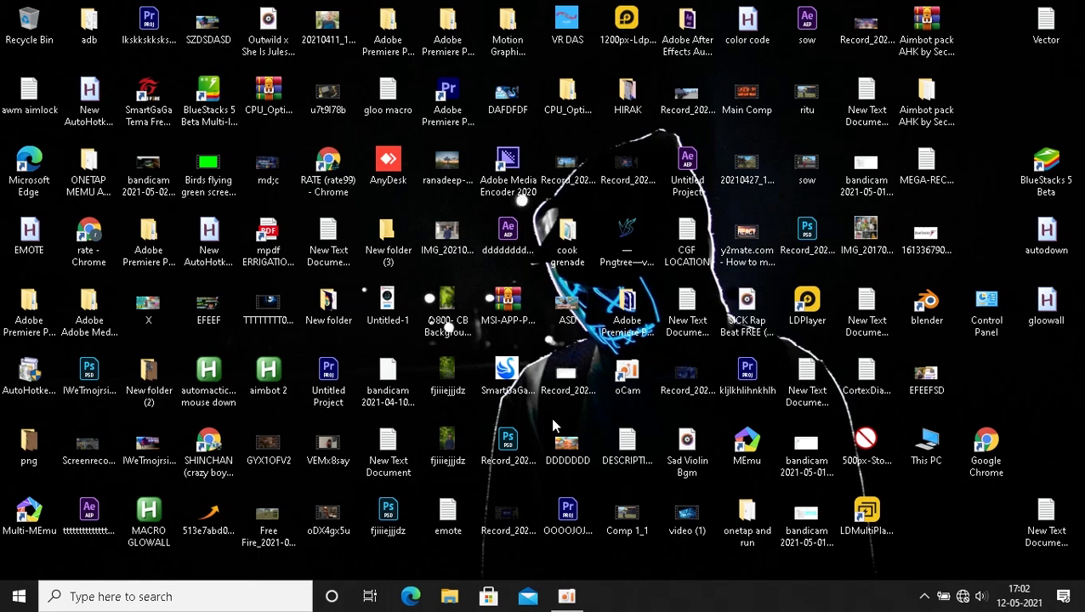
Open the user's local Temp folder by running %temp% from the Windows Run dialog.
{"action": "key", "text": "super+r"}
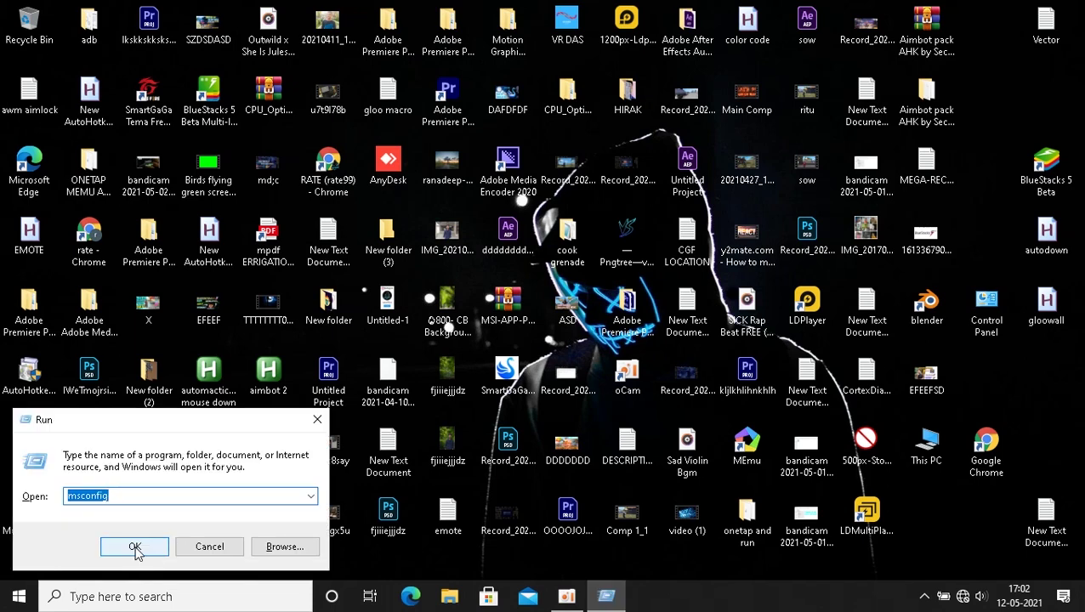
{"action": "type", "text": "%"}
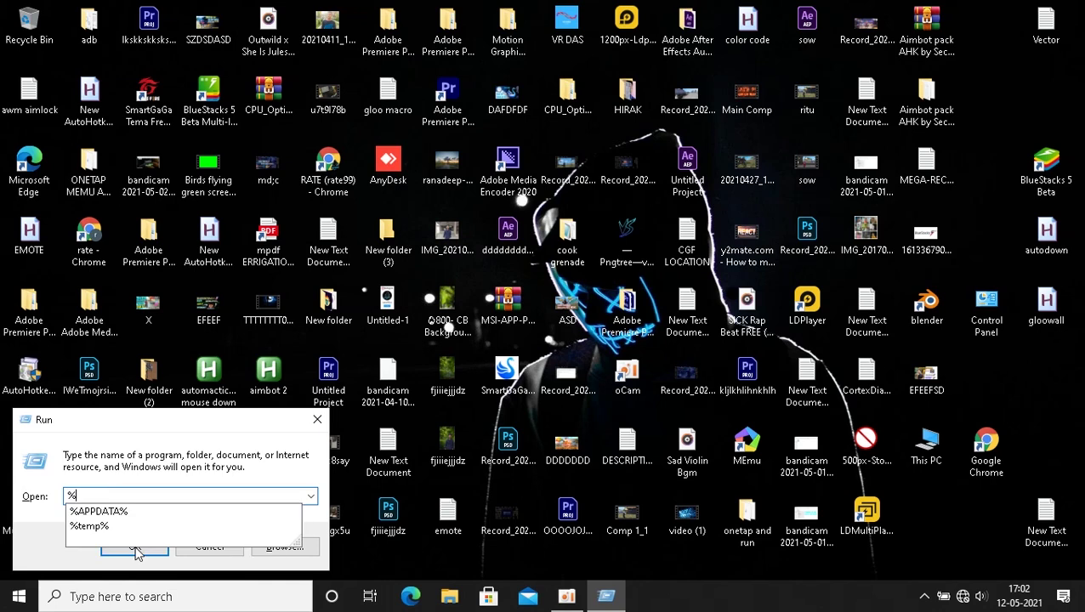
{"action": "type", "text": "tem"}
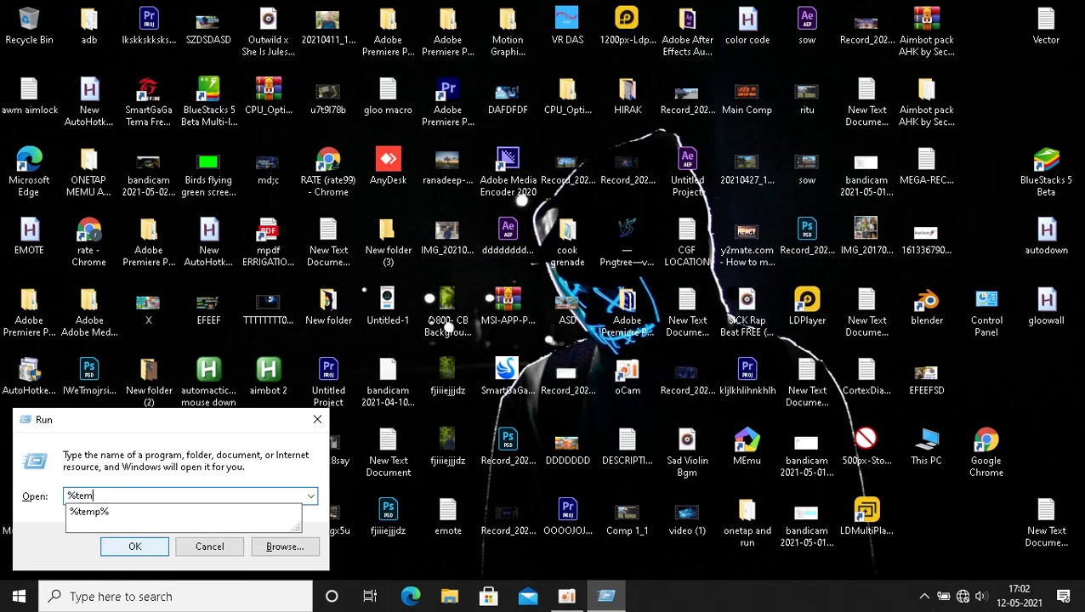
{"action": "type", "text": "p%"}
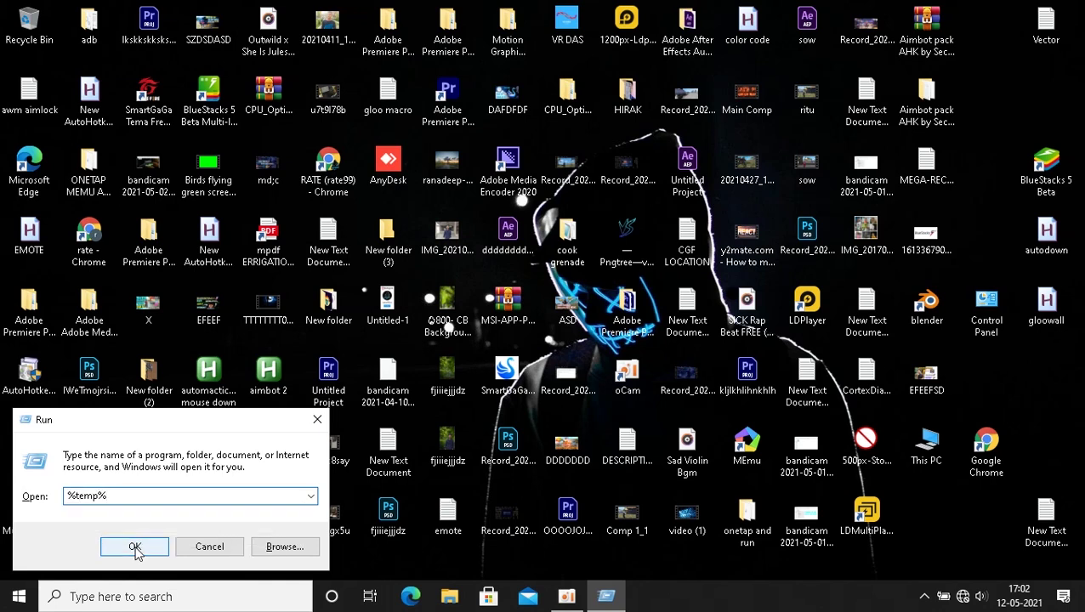
{"action": "left_click", "coordinate": [134, 547]}
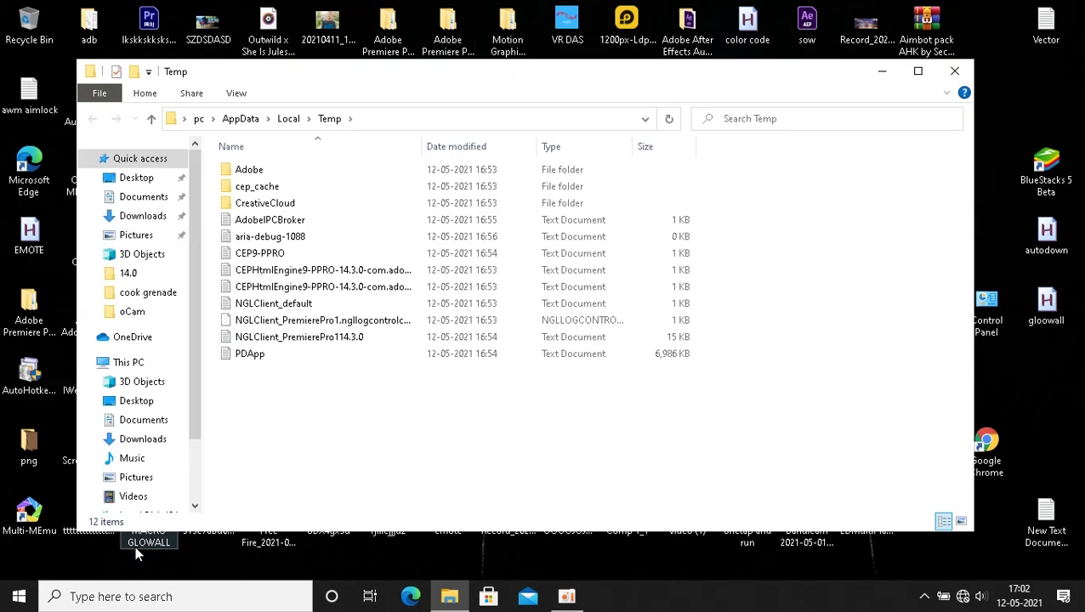
Delete all items in the user's Temp folder, skipping files in use, and close the folder.
{"action": "key", "text": "ctrl+a"}
{"action": "key", "text": "Delete"}
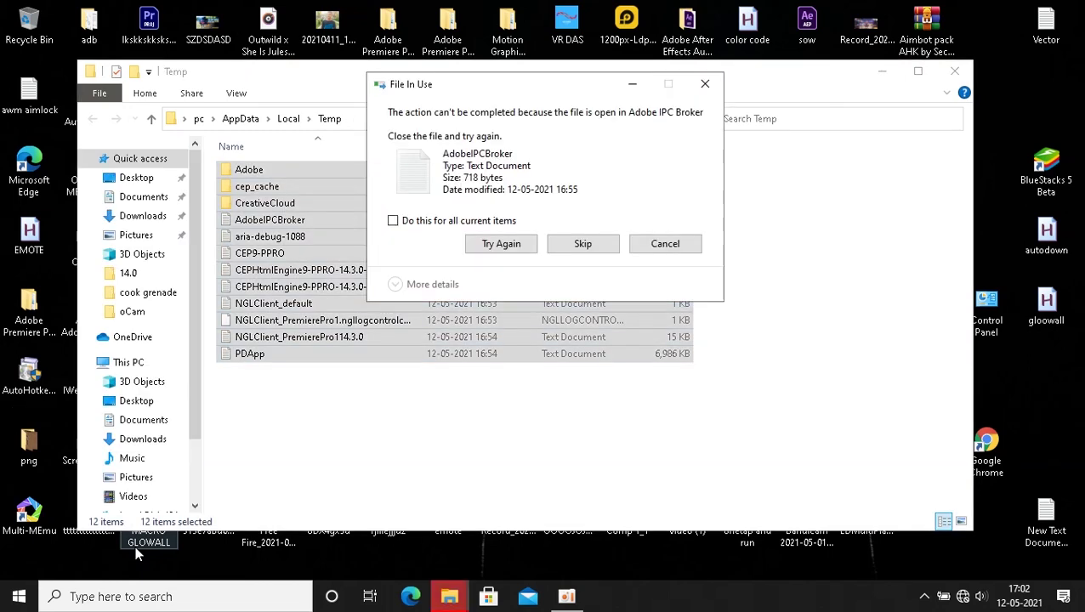
{"action": "key", "text": "Return"}
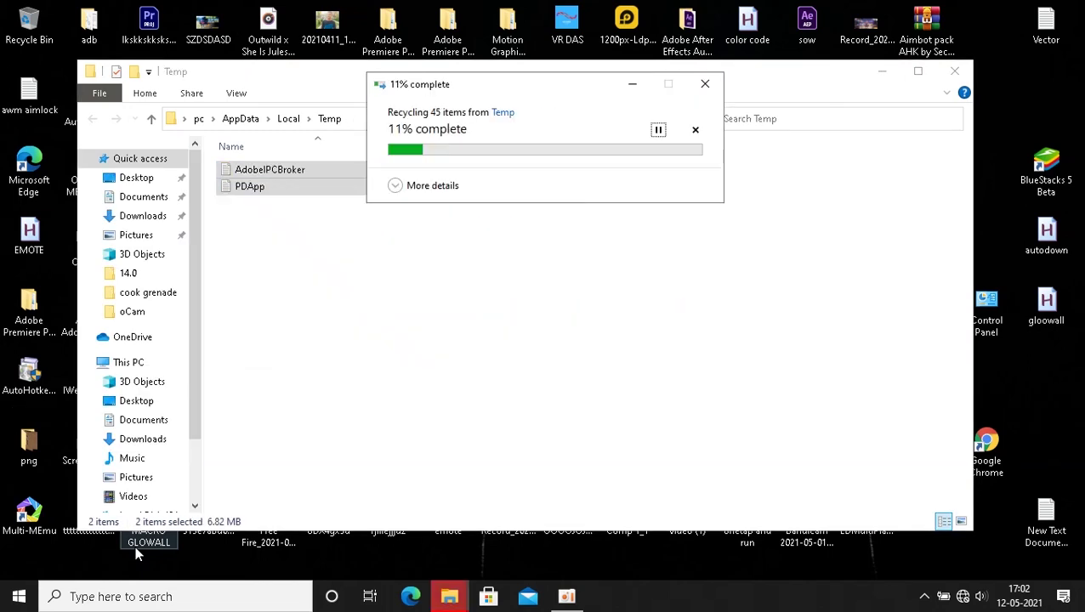
{"action": "key", "text": "Tab"}
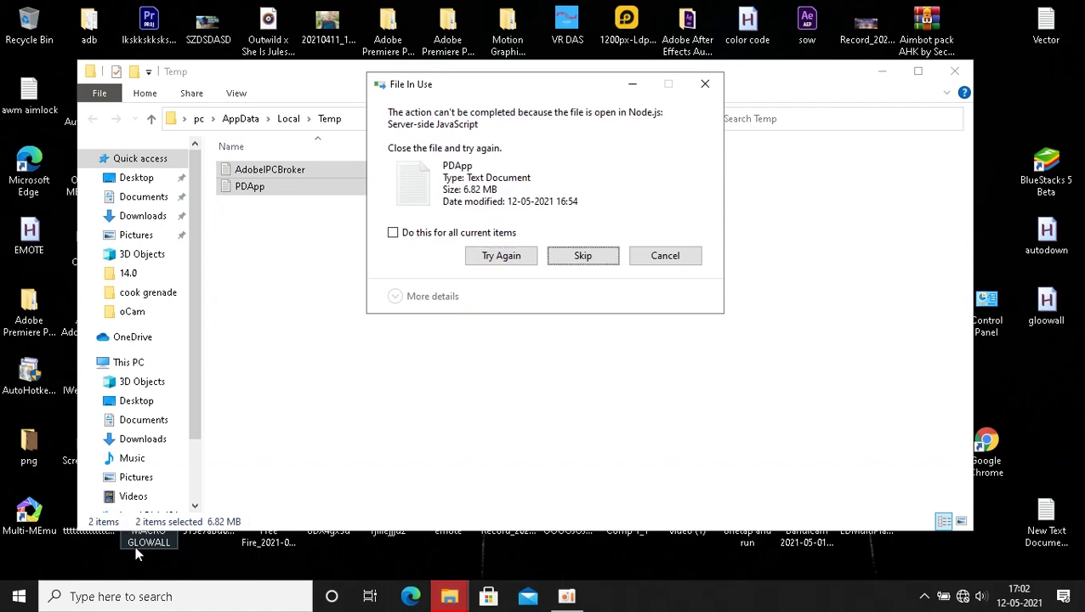
{"action": "key", "text": "Return"}
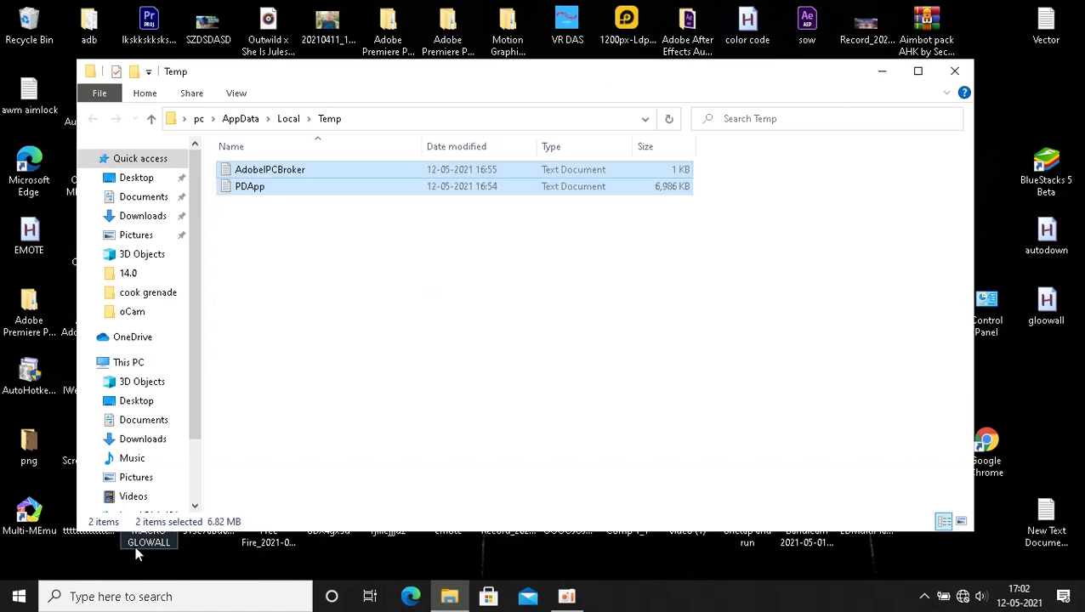
{"action": "key", "text": "alt+F4"}
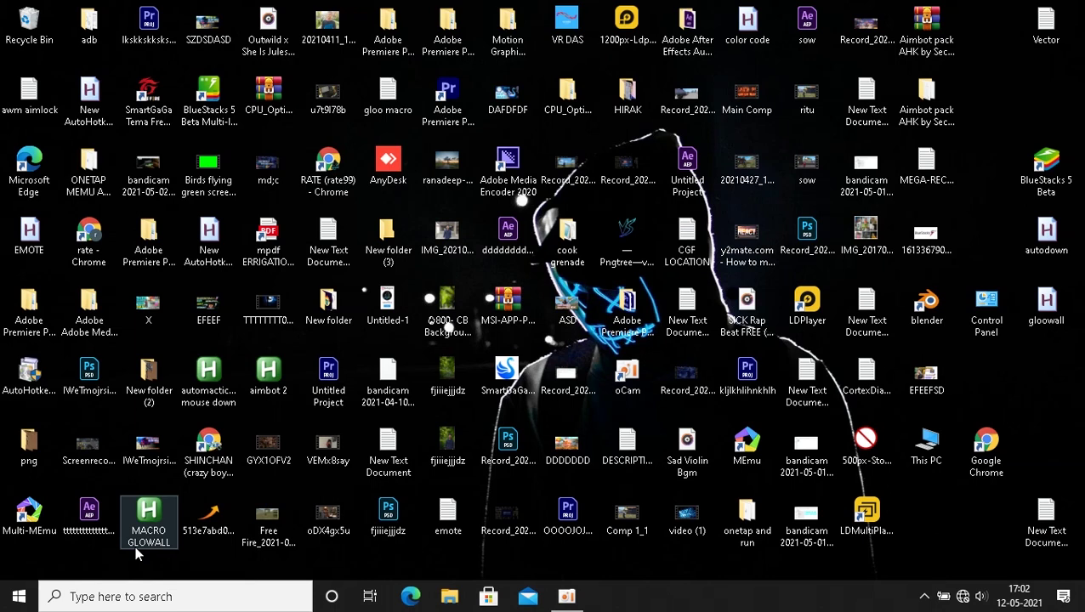
Open the Windows Temp folder by running temp, delete all its contents and close the folder.
{"action": "key", "text": "super+r"}
{"action": "type", "text": "temp"}
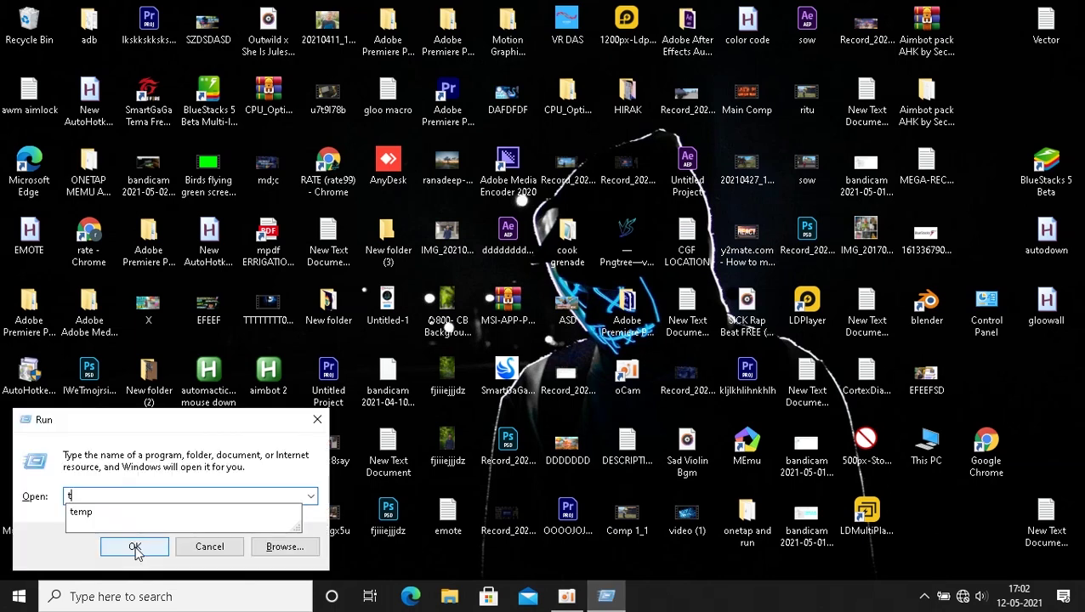
{"action": "left_click", "coordinate": [136, 549]}
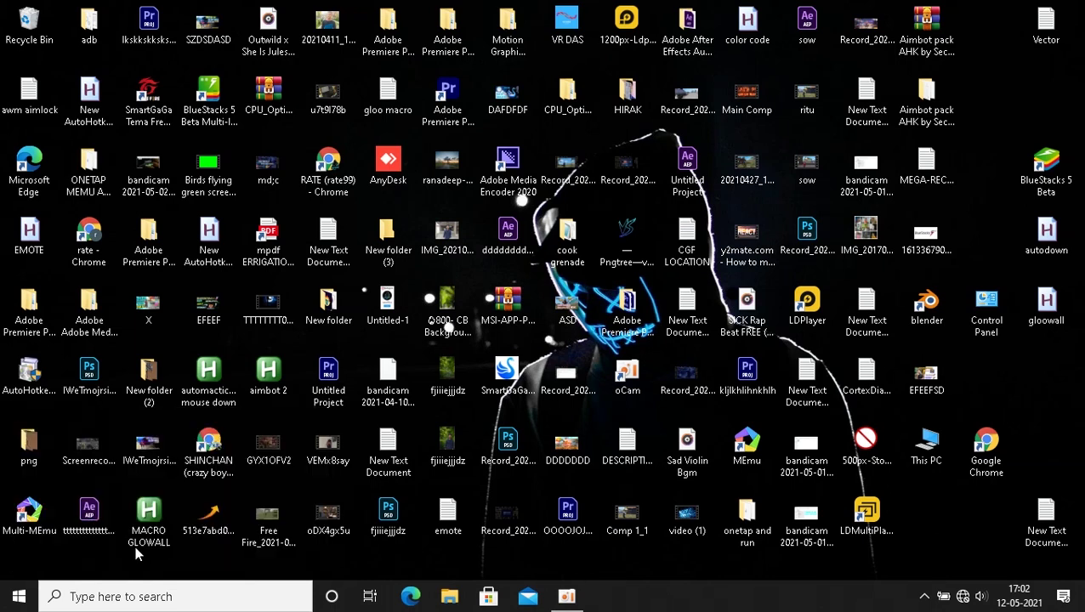
{"action": "key", "text": "ctrl+a"}
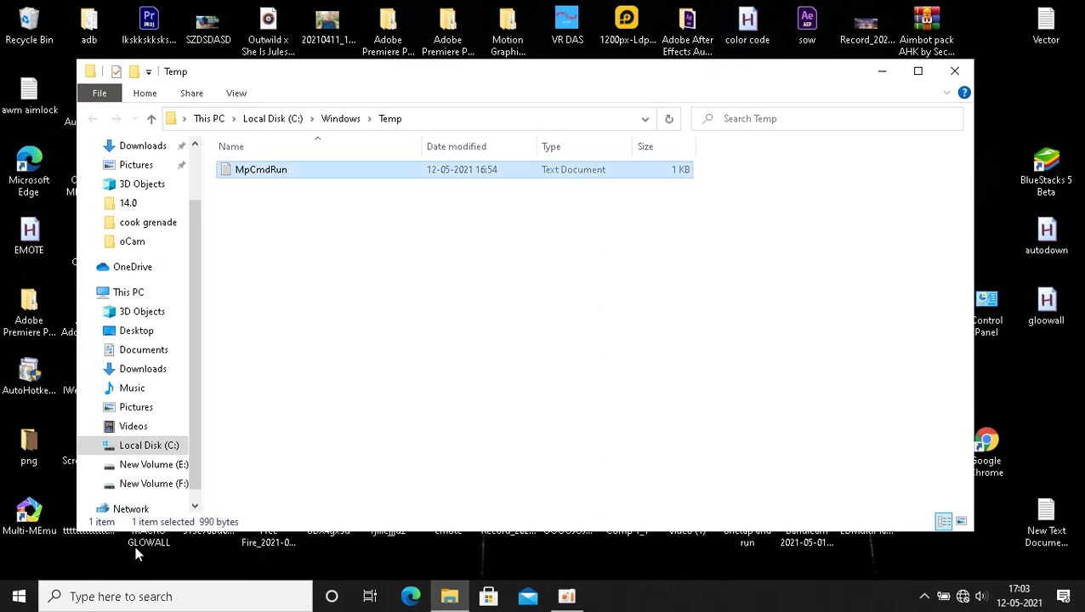
{"action": "key", "text": "Delete"}
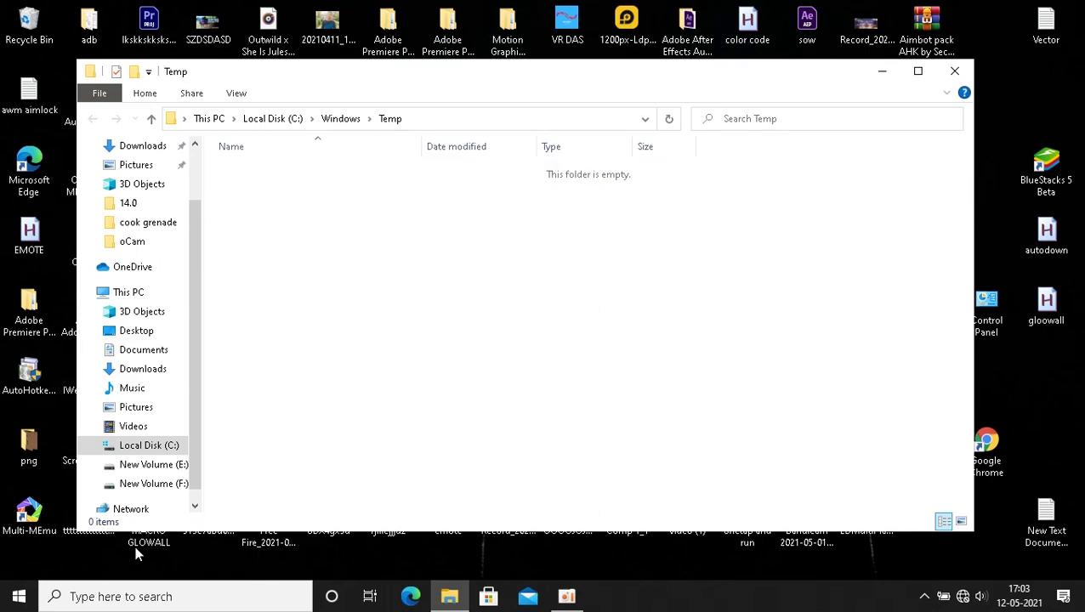
{"action": "key", "text": "alt+F4"}
Open the Windows prefetch folder by running prefetch from the Run dialog.
{"action": "key", "text": "super+r"}
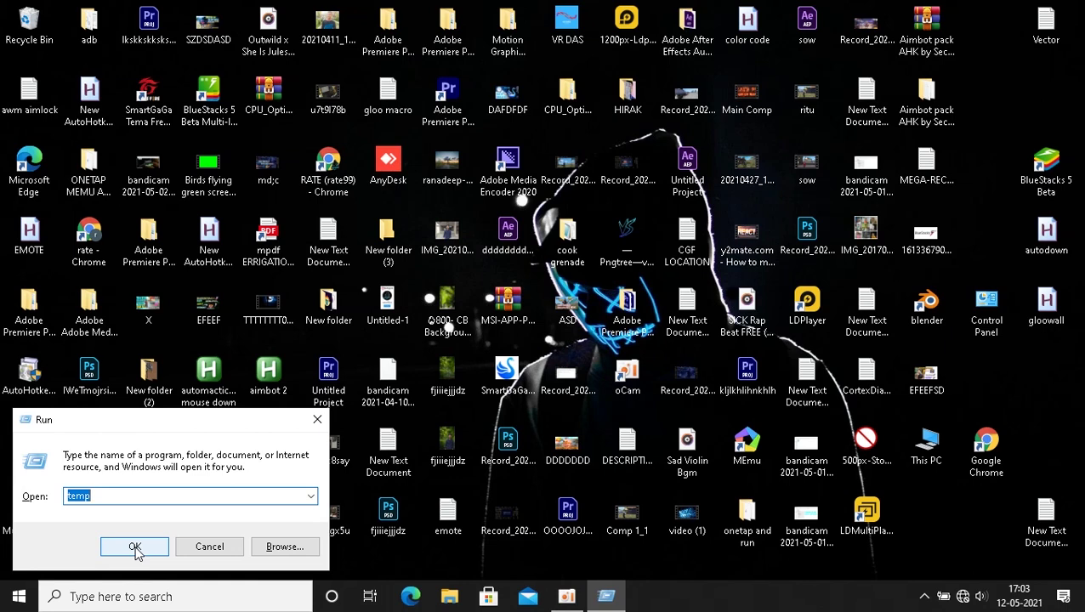
{"action": "type", "text": "pre"}
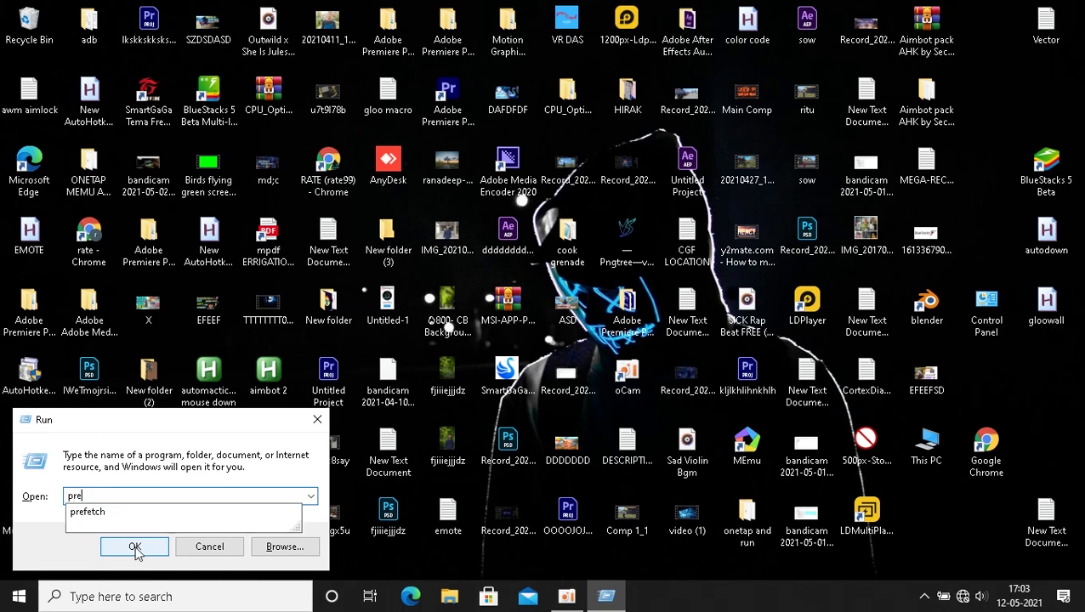
{"action": "type", "text": "fetch"}
{"action": "left_click", "coordinate": [134, 547]}
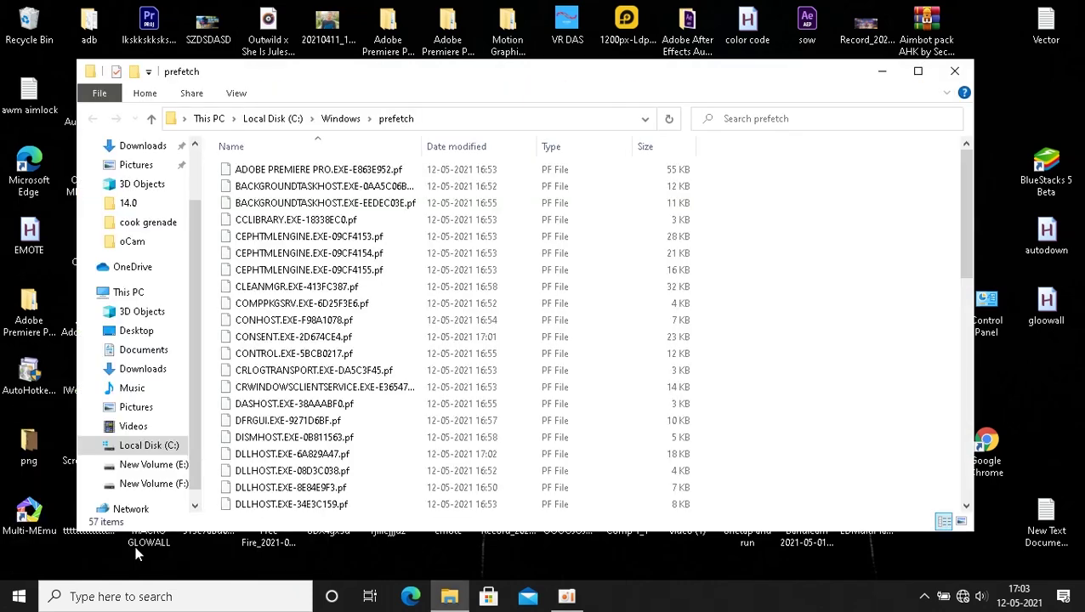
Delete all files in the prefetch folder, skipping the file in use.
{"action": "key", "text": "ctrl+a"}
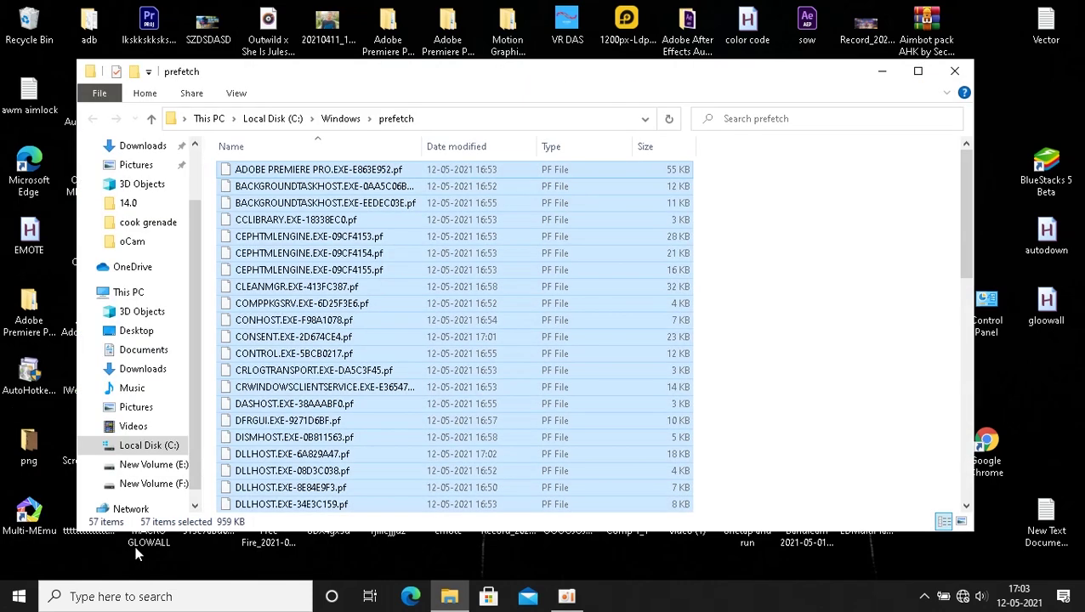
{"action": "key", "text": "Delete"}
{"action": "key", "text": "Tab"}
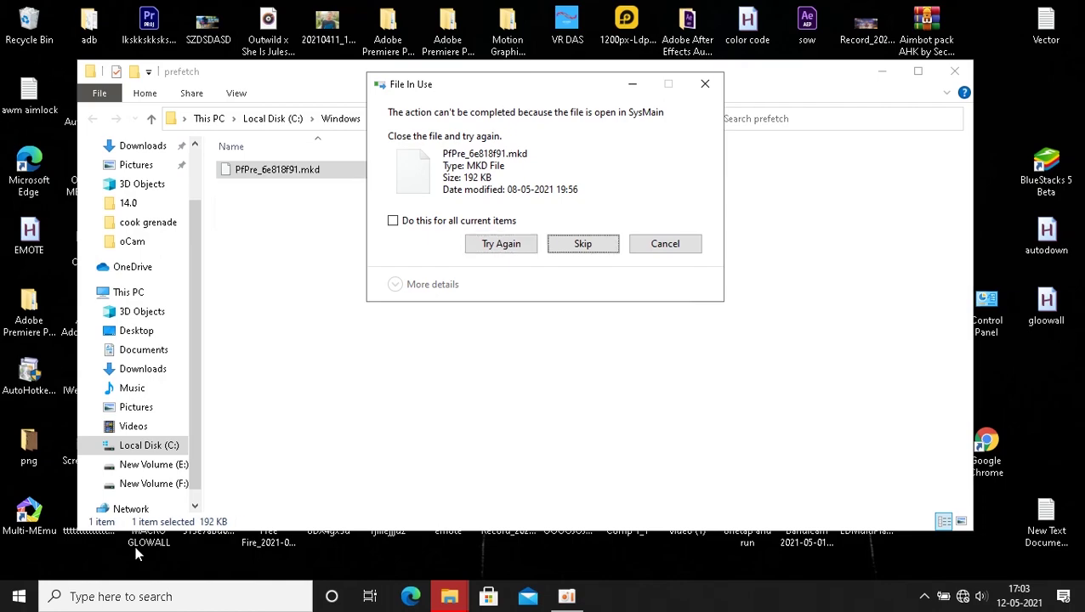
{"action": "key", "text": "Return"}
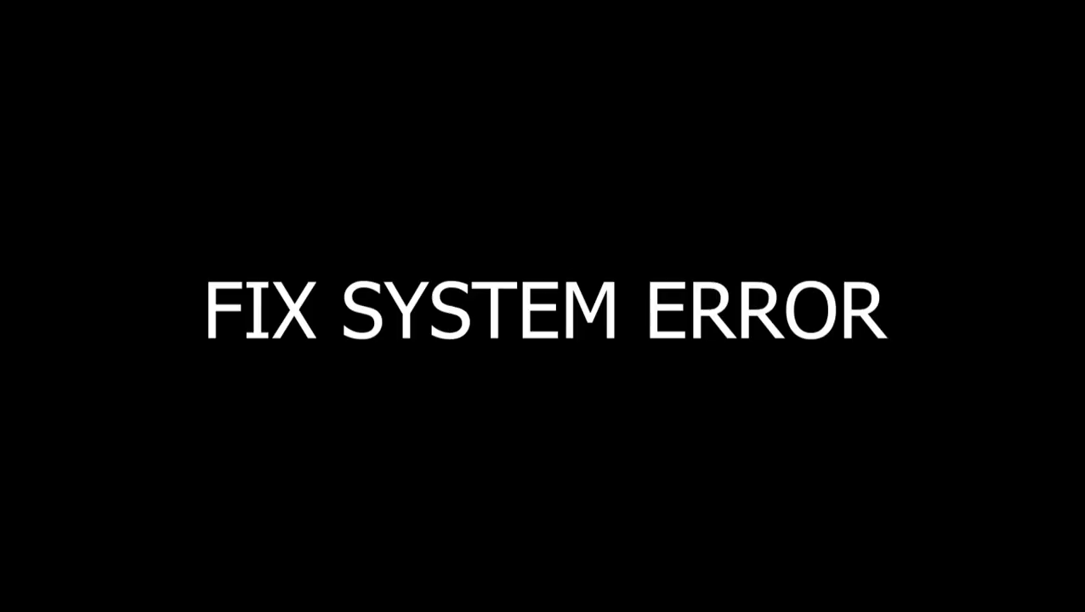
Search Windows for cmd and open Command Prompt as administrator.
{"action": "left_click", "coordinate": [151, 600]}
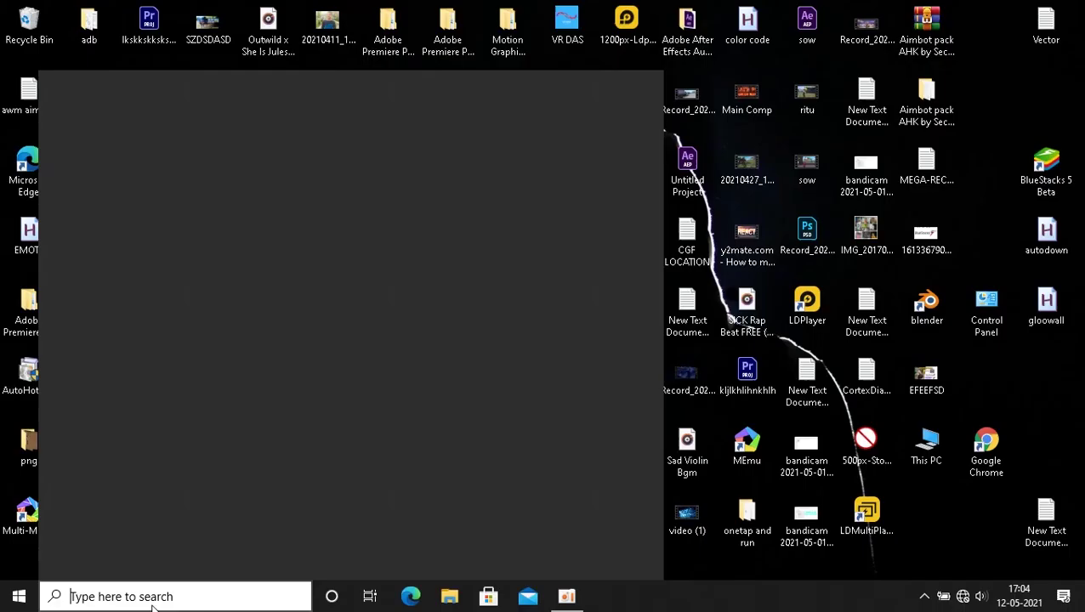
{"action": "type", "text": "cmd"}
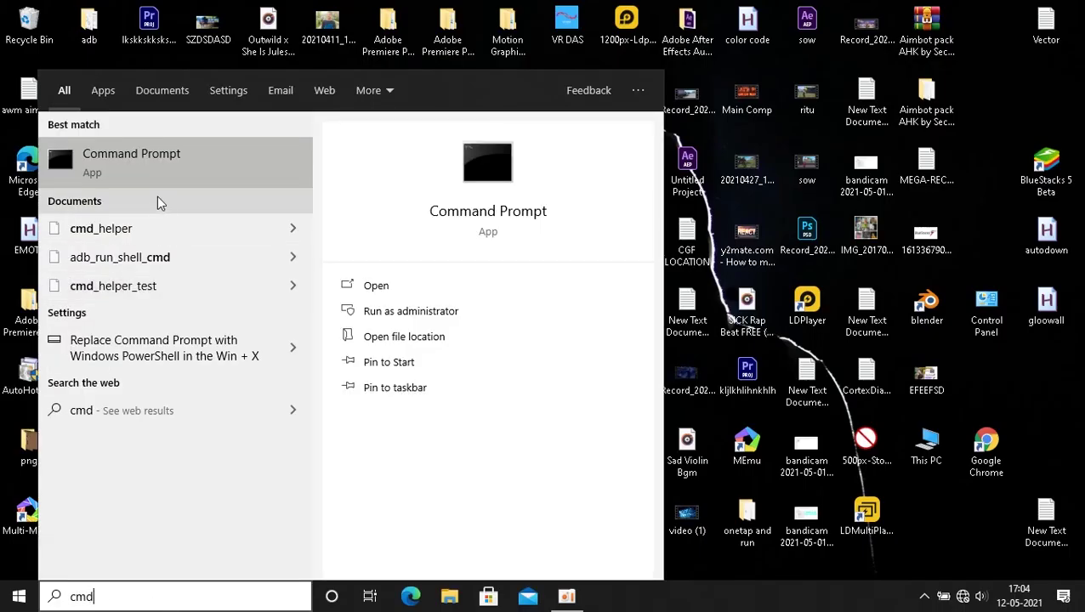
{"action": "right_click", "coordinate": [157, 187]}
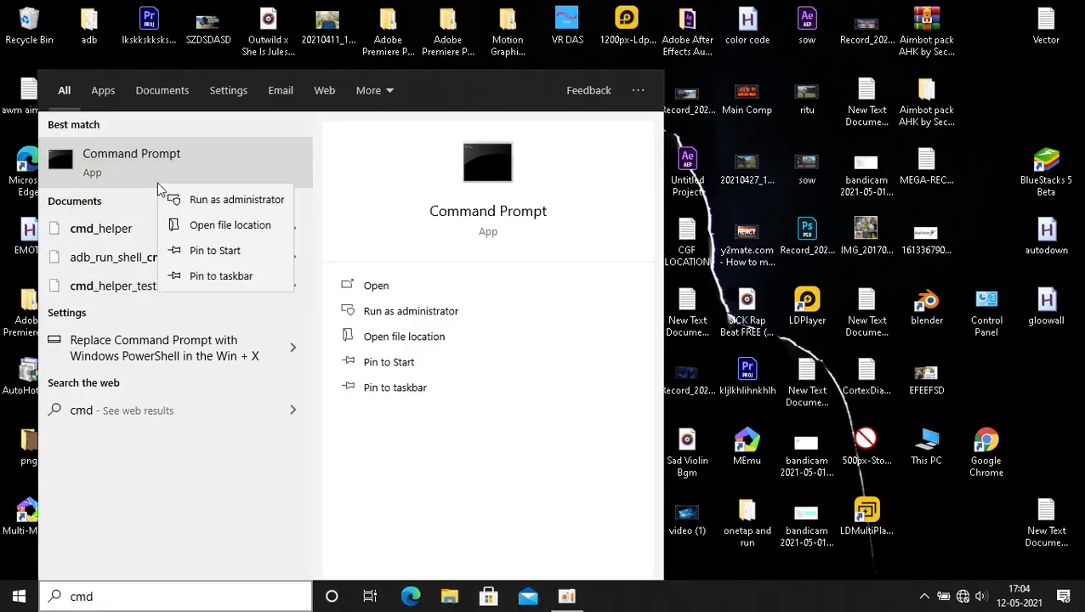
{"action": "left_click", "coordinate": [218, 201]}
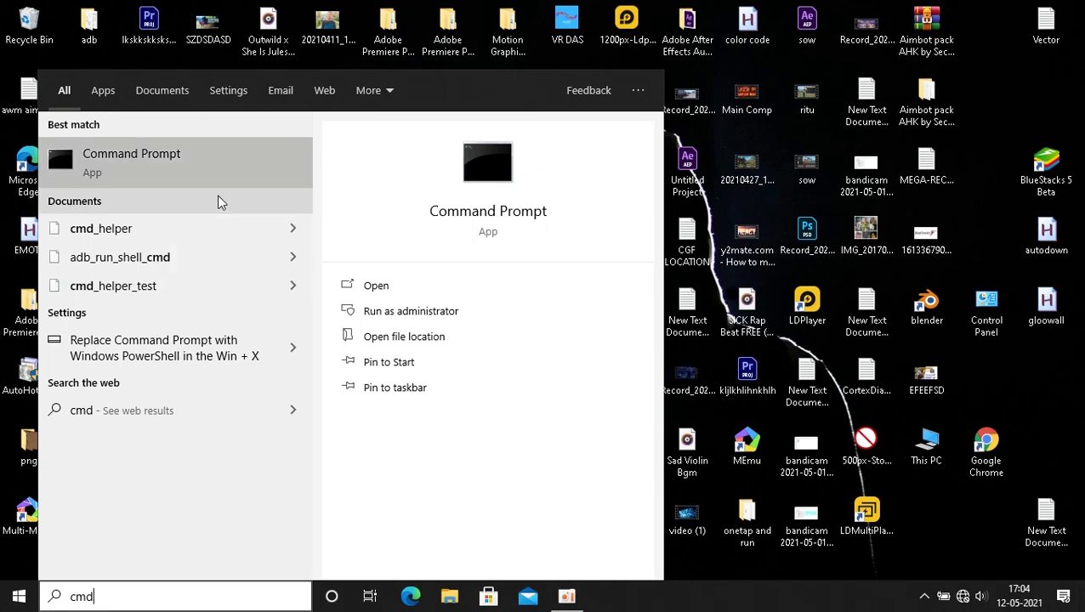
{"action": "left_click", "coordinate": [723, 313]}
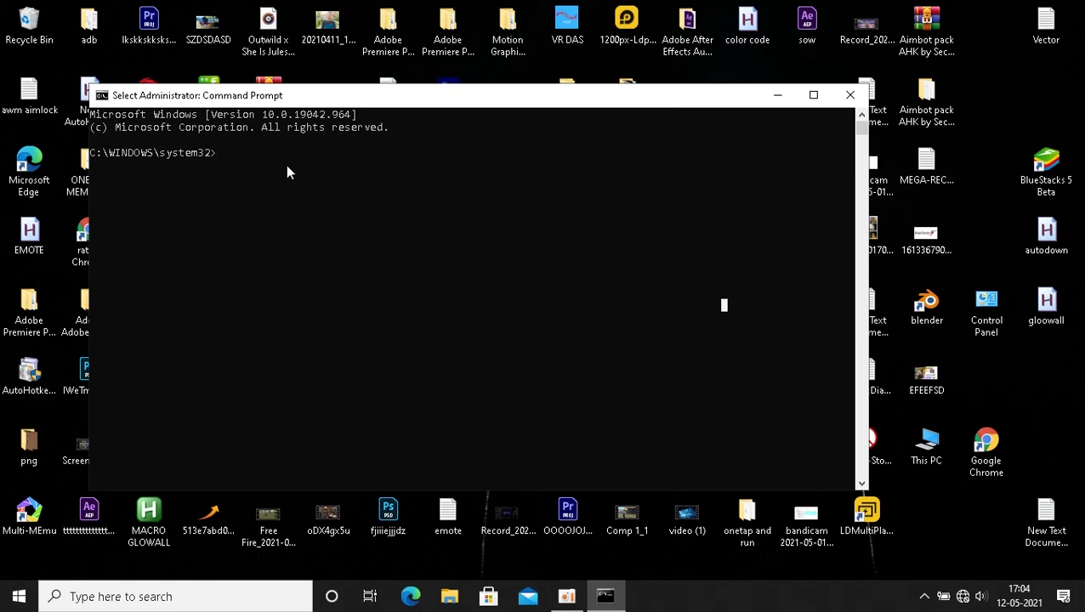
Scan the system files with sfc/scannow, review the integrity result and close Command Prompt.
{"action": "type", "text": "sfc"}
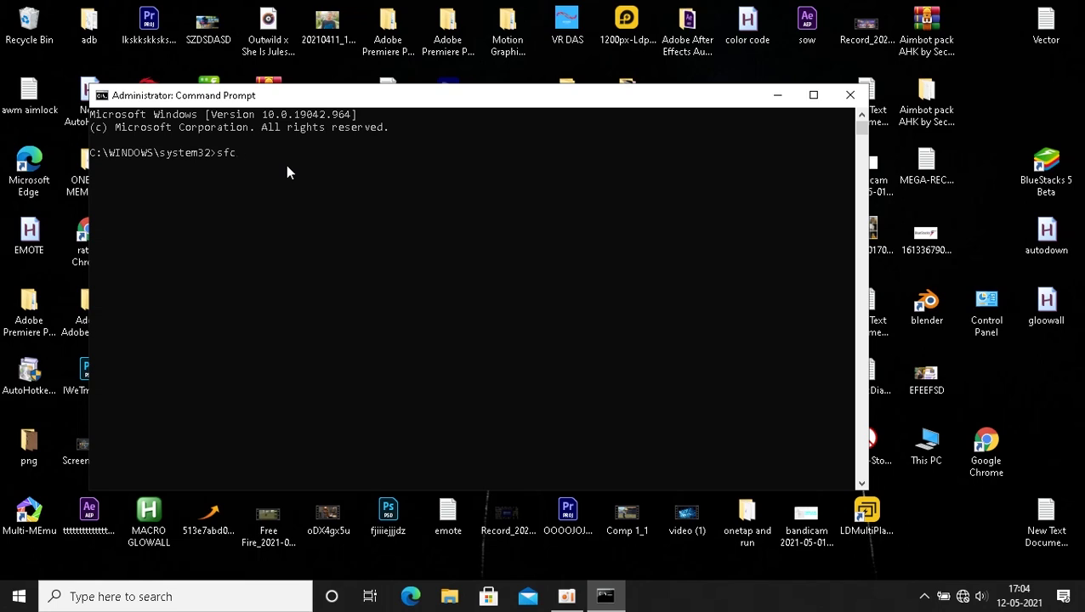
{"action": "type", "text": "/scannow"}
{"action": "key", "text": "Return"}
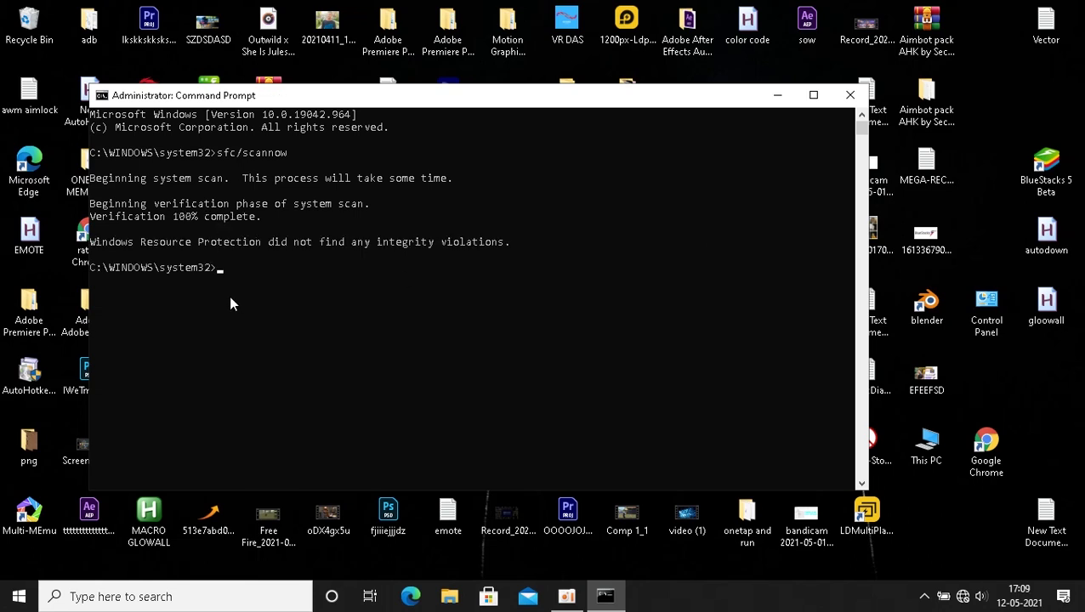
{"action": "left_click_drag", "start_coordinate": [116, 241], "coordinate": [519, 245]}
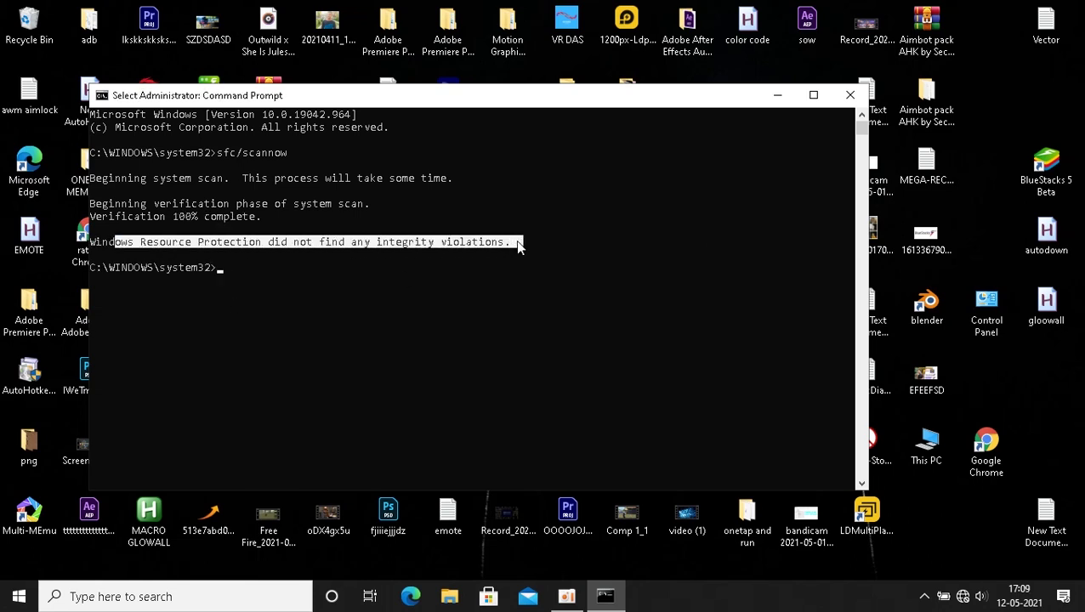
{"action": "left_click", "coordinate": [519, 245]}
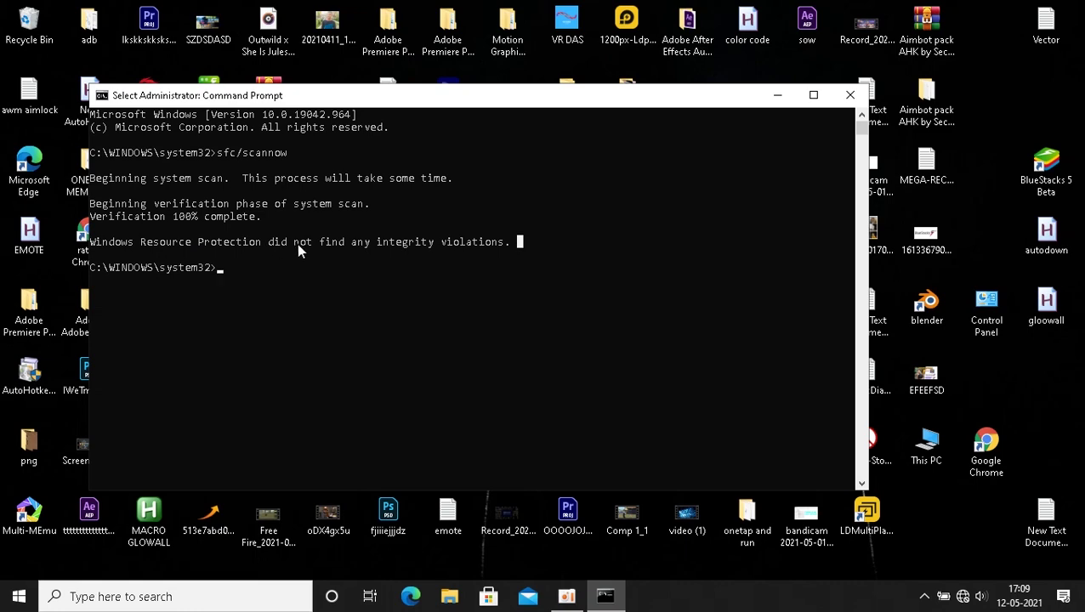
{"action": "left_click_drag", "start_coordinate": [392, 245], "coordinate": [526, 245]}
{"action": "left_click", "coordinate": [532, 244]}
{"action": "left_click", "coordinate": [842, 100]}
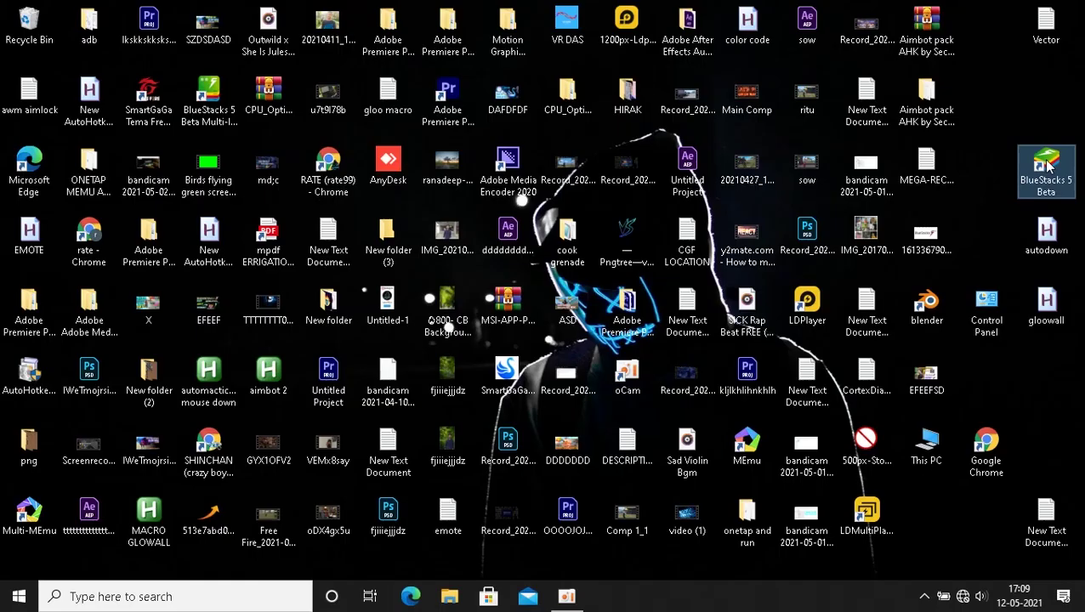
Launch the BlueStacks 5 Beta emulator and open Task Manager while it starts.
{"action": "double_click", "coordinate": [1048, 167]}
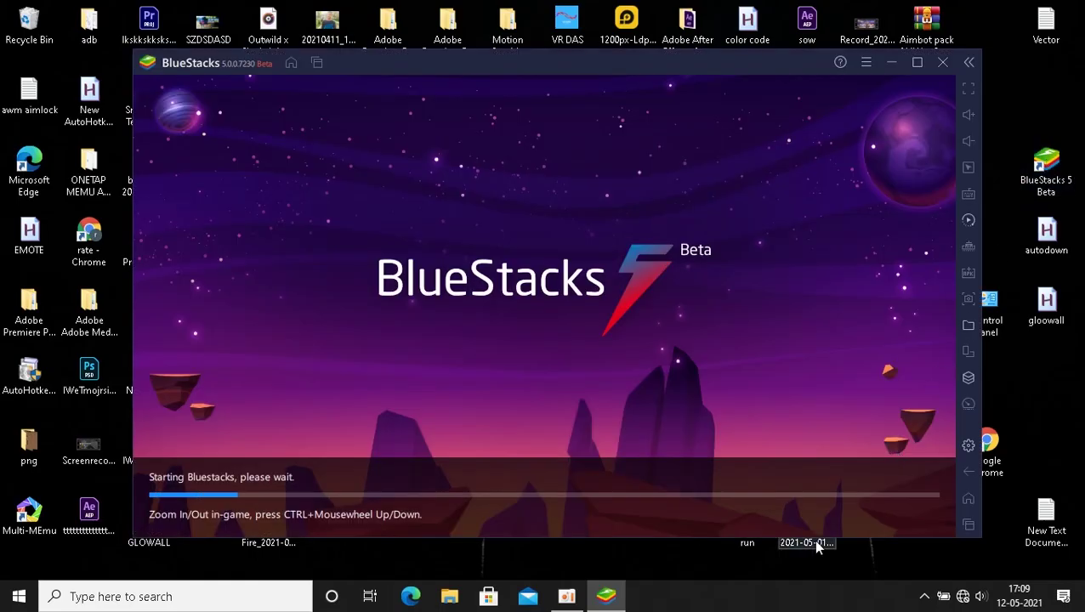
{"action": "right_click", "coordinate": [783, 602]}
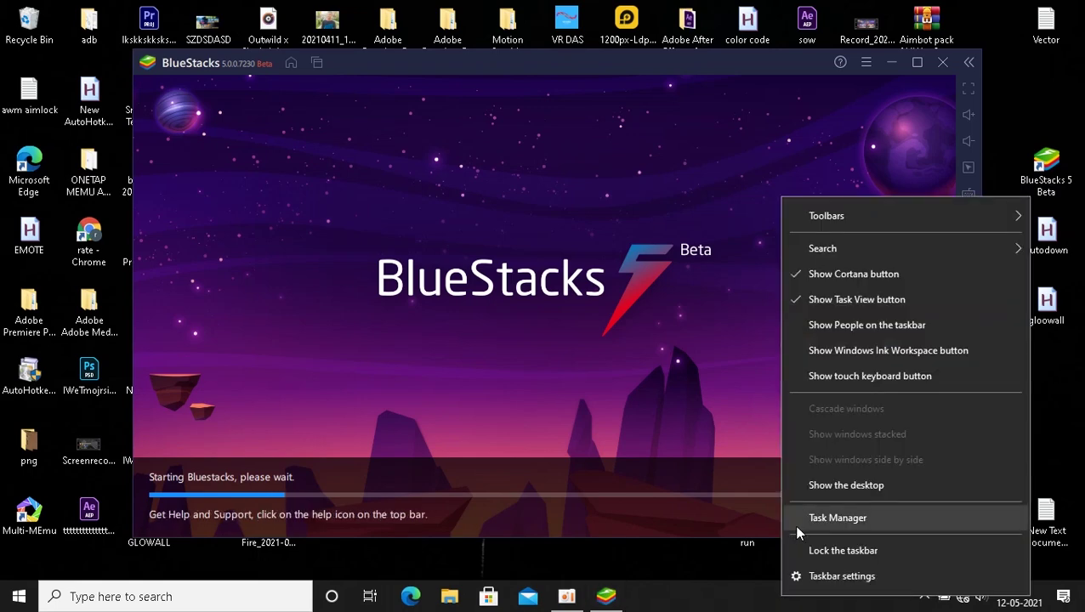
{"action": "left_click", "coordinate": [795, 519]}
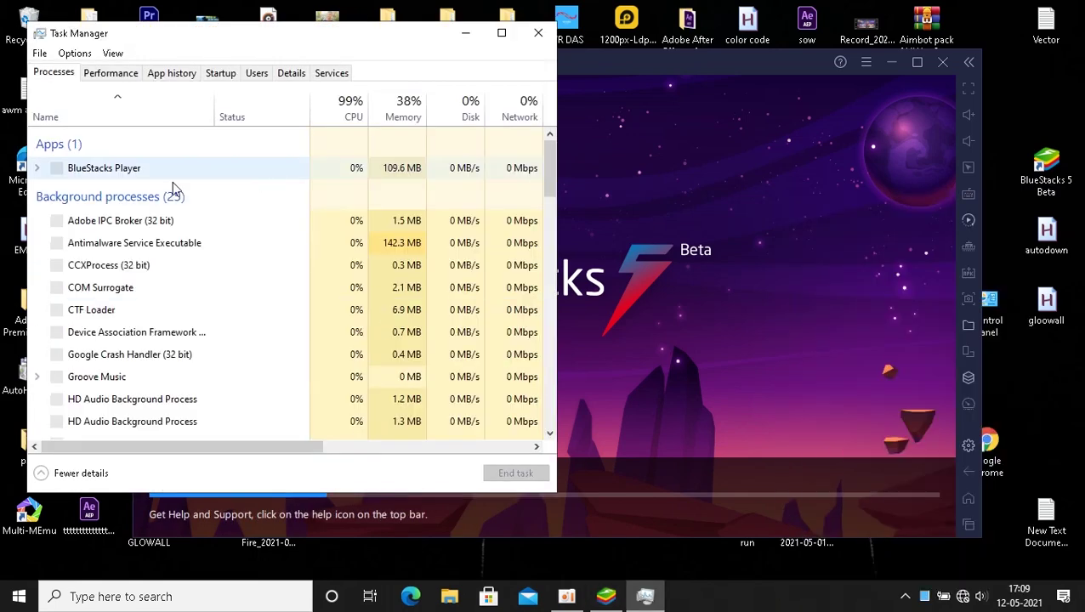
Go to the details of the BlueStacks Player process and change the priority of HD-Player.exe, confirming the change.
{"action": "right_click", "coordinate": [146, 175]}
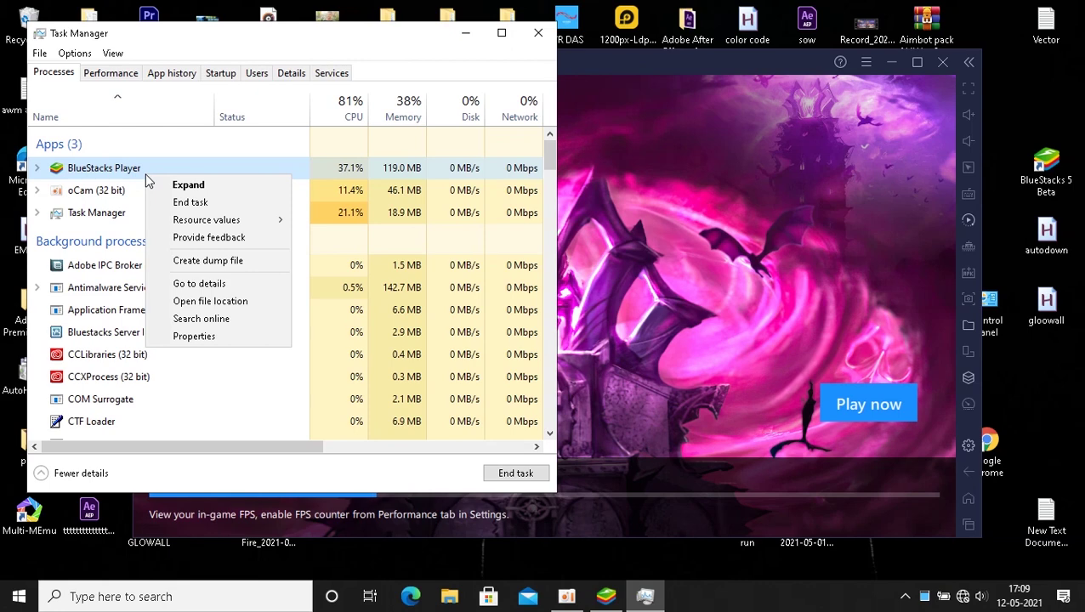
{"action": "left_click", "coordinate": [206, 283]}
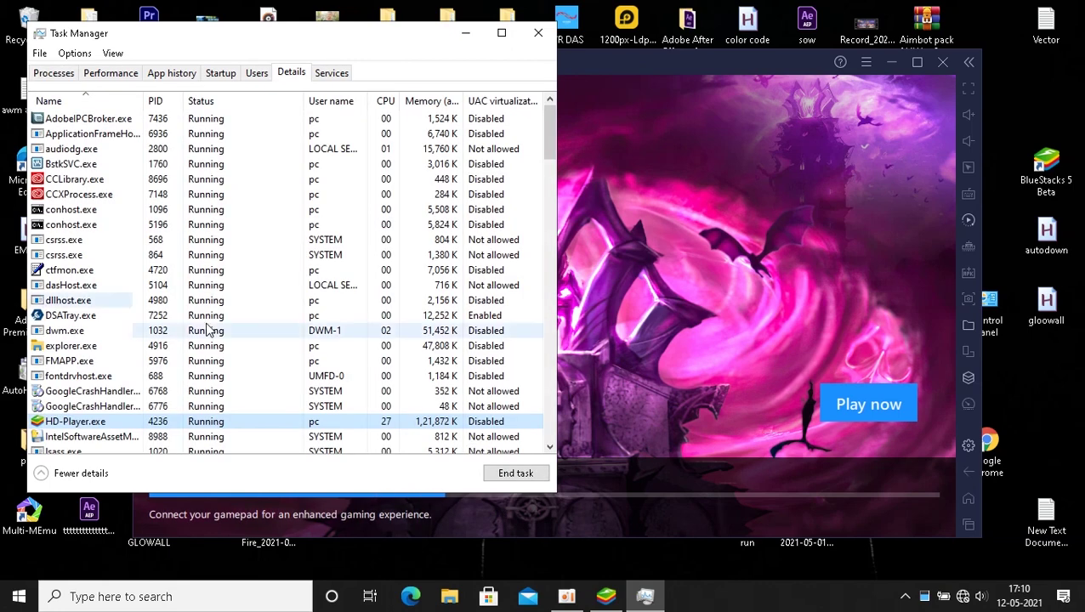
{"action": "right_click", "coordinate": [222, 422]}
{"action": "mouse_move", "coordinate": [361, 255]}
{"action": "left_click", "coordinate": [402, 272]}
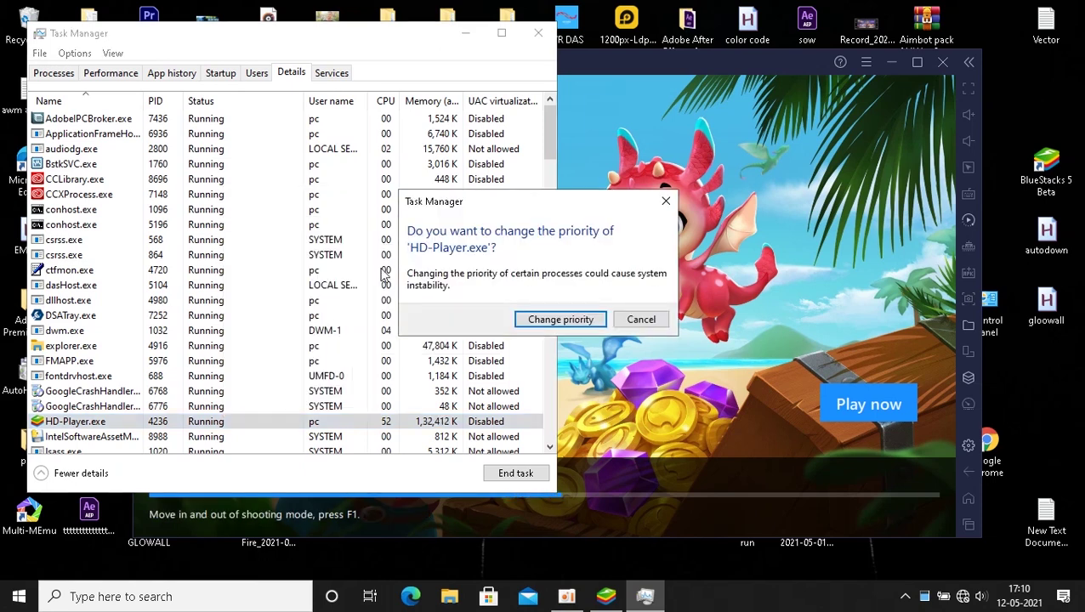
{"action": "left_click", "coordinate": [534, 319]}
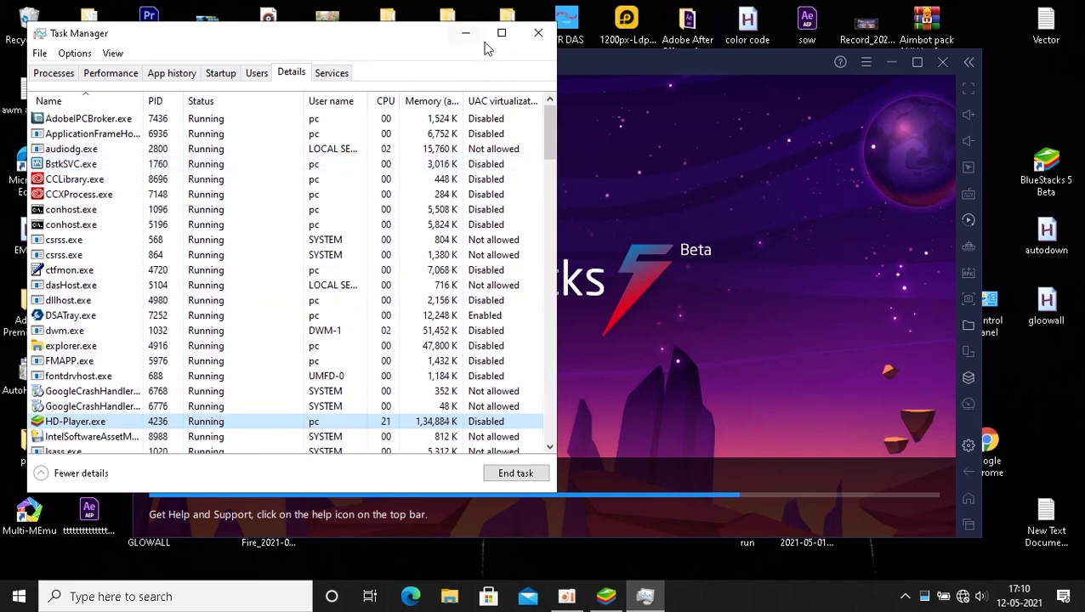
Examine which startup apps are enabled or disabled, from CCXProcess to Windows Security notification, and close Task Manager.
{"action": "left_click", "coordinate": [223, 75]}
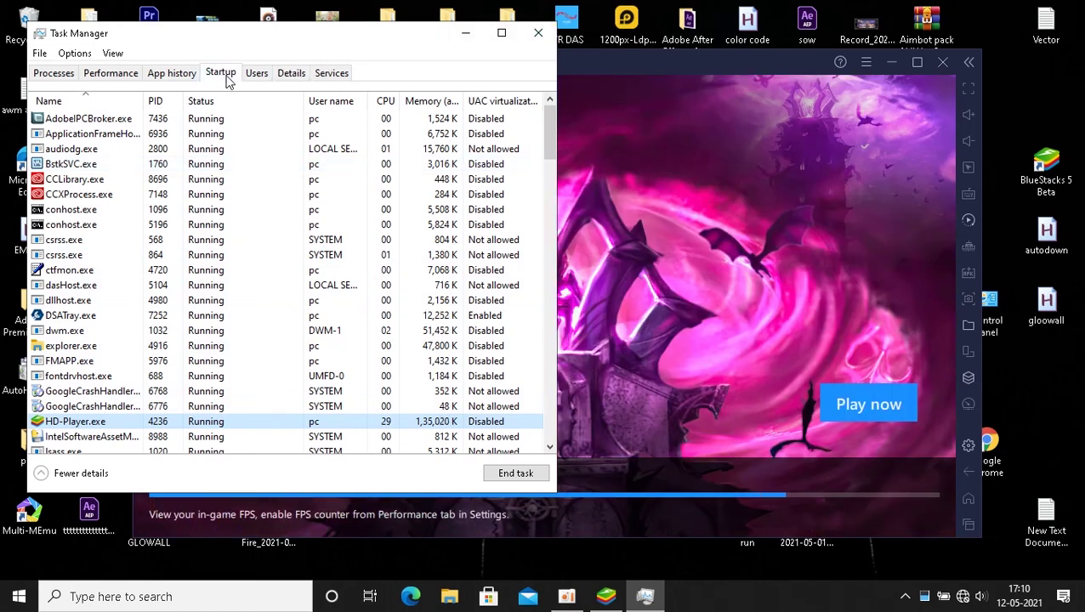
{"action": "left_click", "coordinate": [311, 164]}
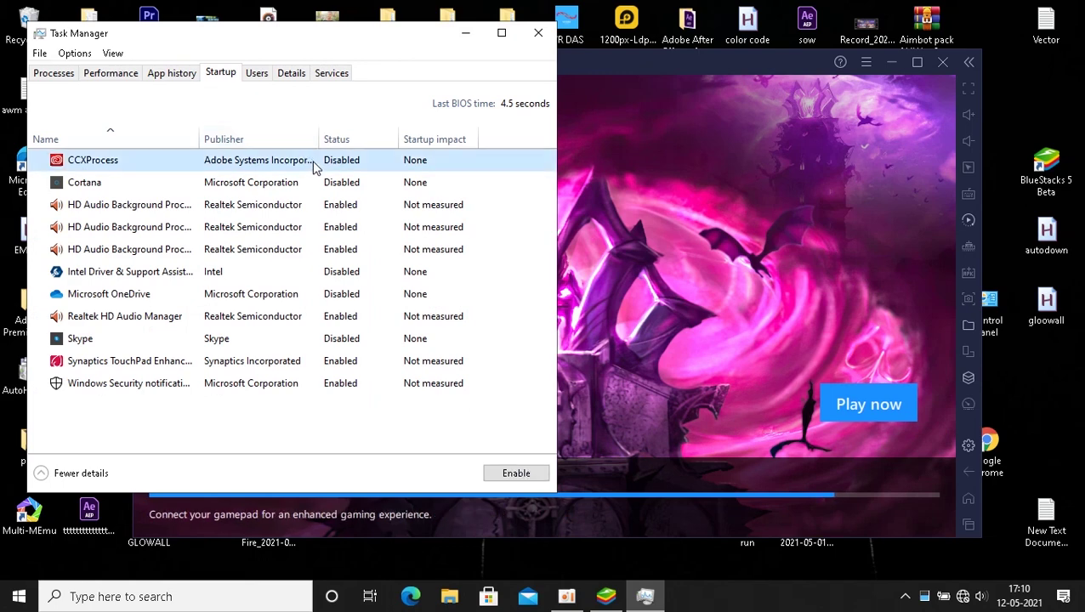
{"action": "right_click", "coordinate": [330, 167]}
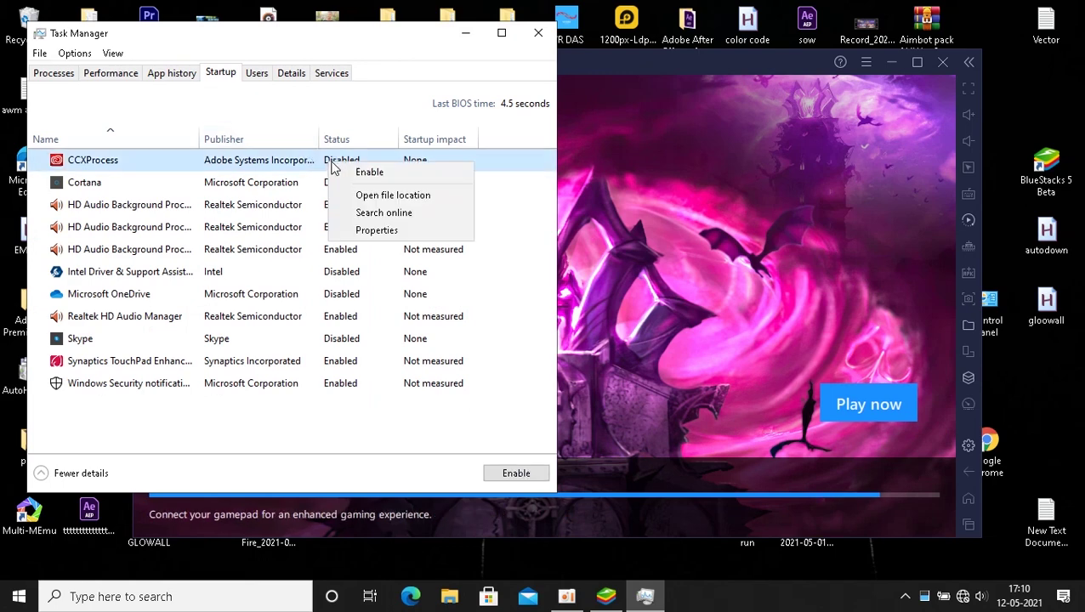
{"action": "left_click", "coordinate": [332, 165]}
{"action": "right_click", "coordinate": [327, 188]}
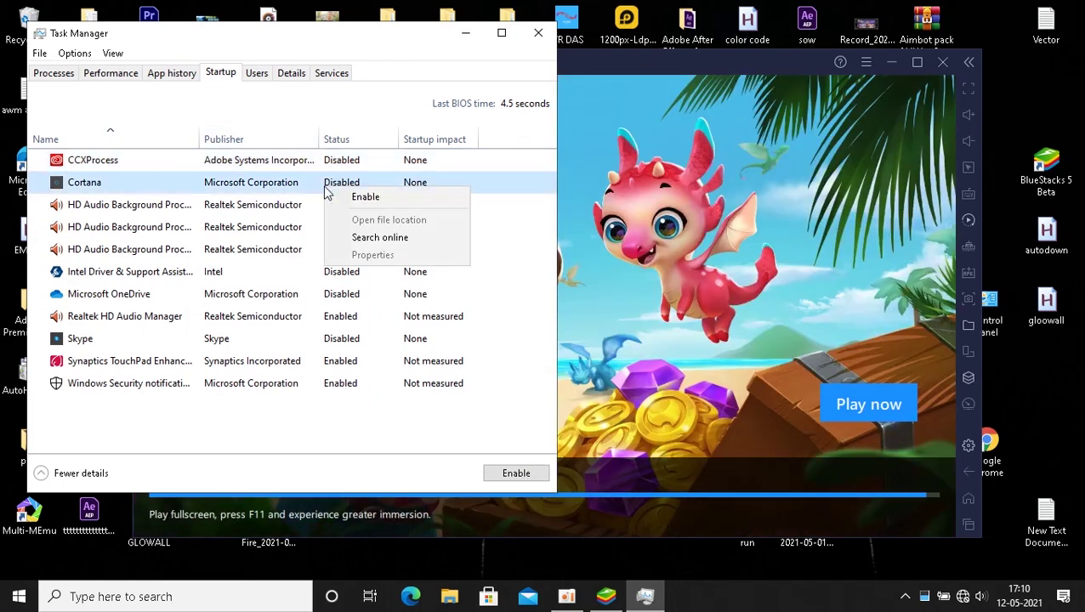
{"action": "left_click", "coordinate": [318, 190]}
{"action": "left_click", "coordinate": [318, 207]}
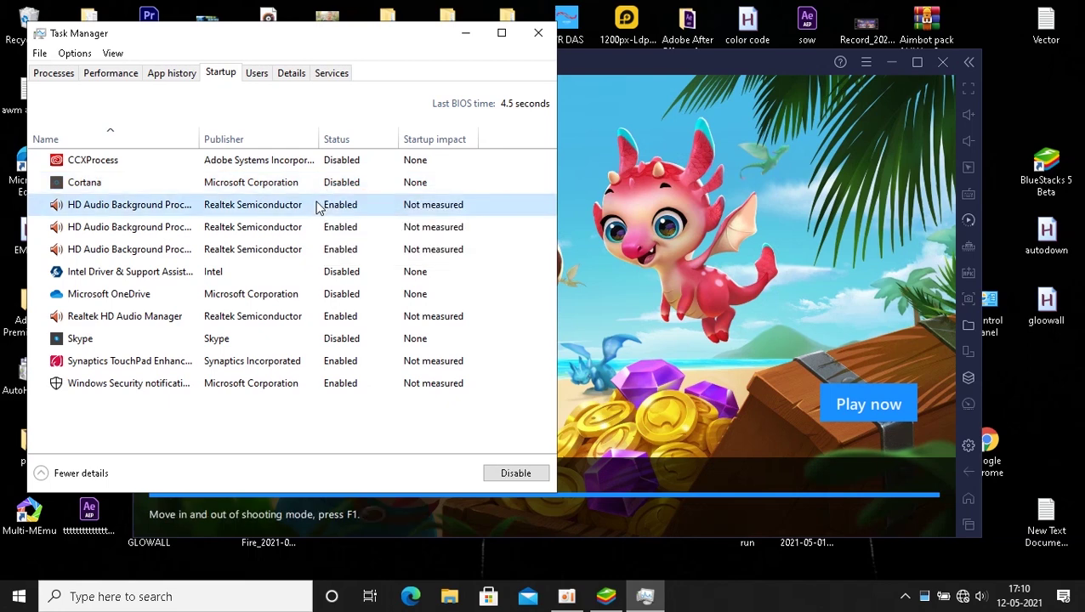
{"action": "right_click", "coordinate": [318, 207]}
{"action": "left_click", "coordinate": [311, 234]}
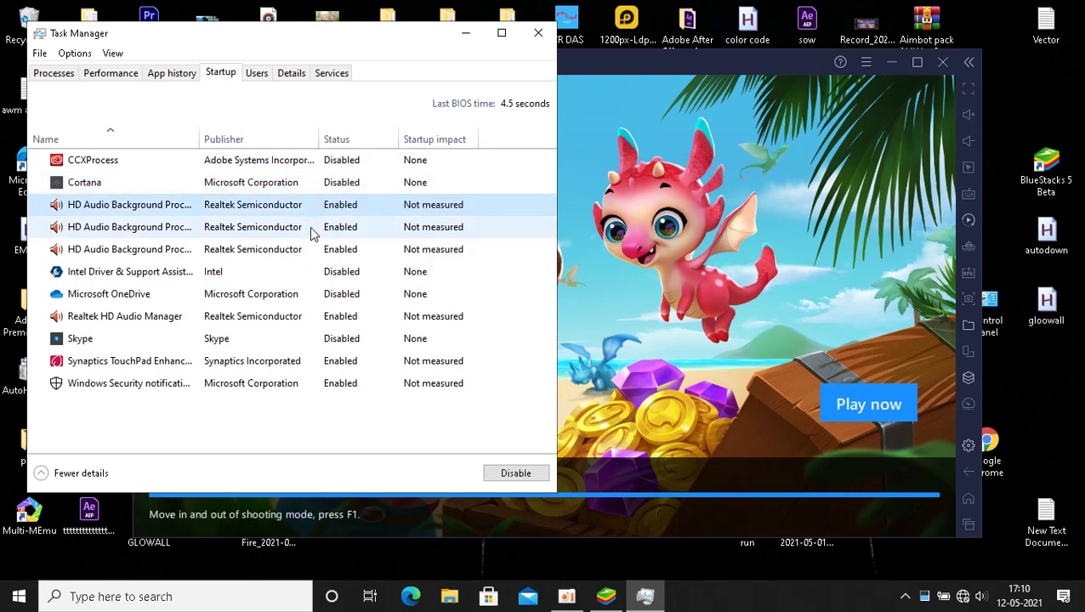
{"action": "left_click", "coordinate": [312, 272]}
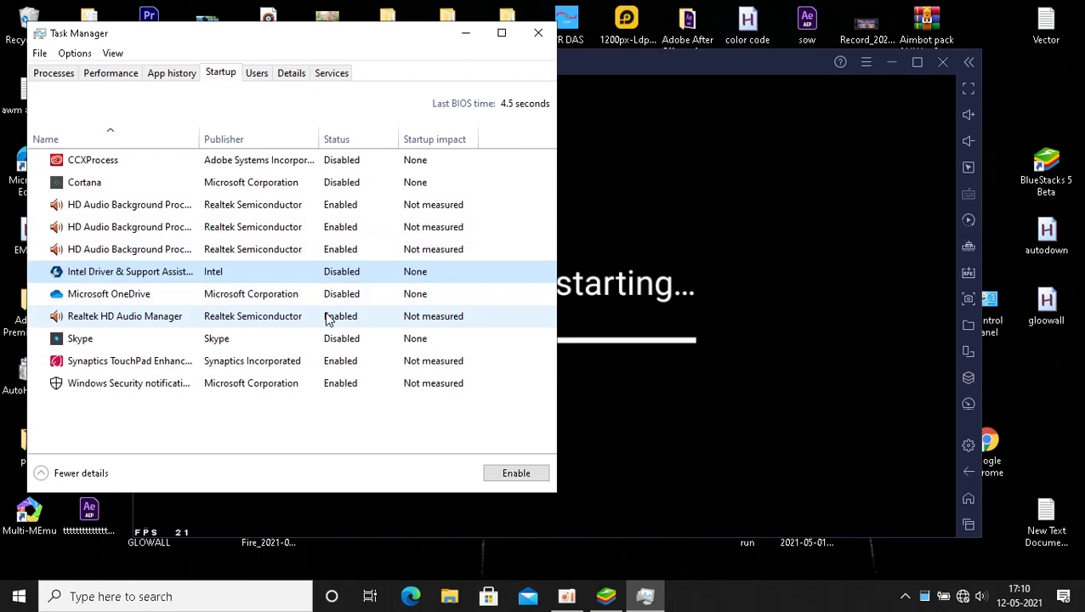
{"action": "left_click", "coordinate": [338, 388]}
{"action": "right_click", "coordinate": [336, 387]}
{"action": "left_click", "coordinate": [317, 387]}
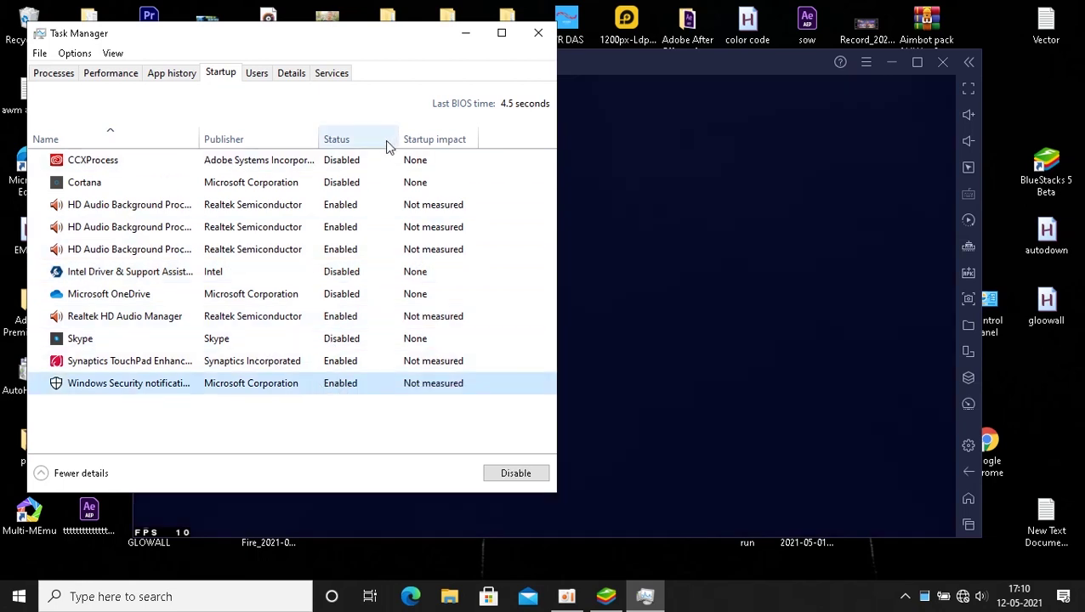
{"action": "left_click", "coordinate": [539, 32]}
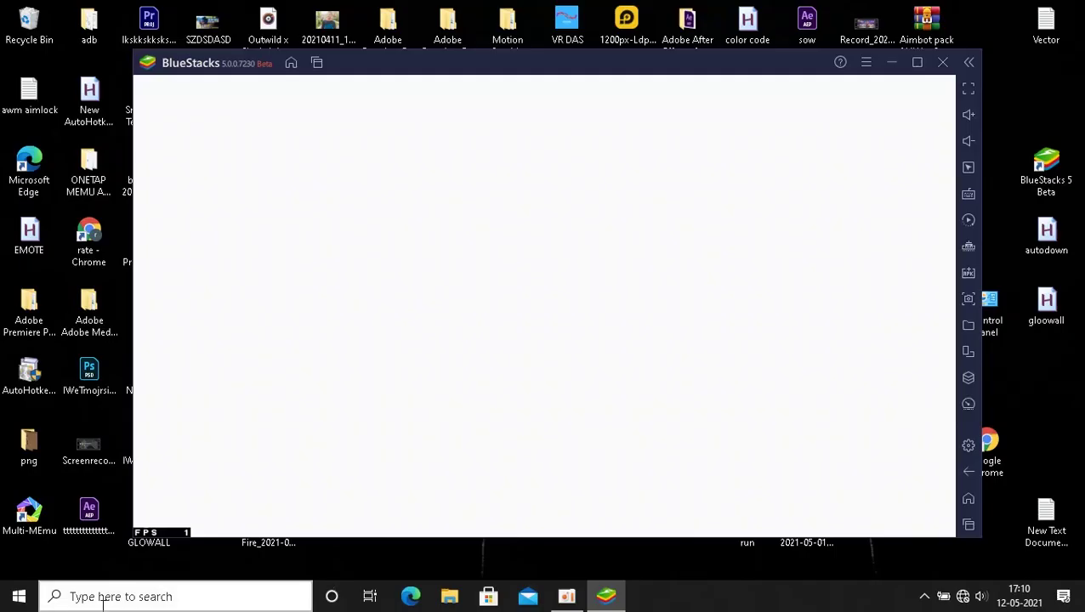
Search Windows for power, open Power & sleep settings and go to the additional power settings.
{"action": "left_click", "coordinate": [103, 599]}
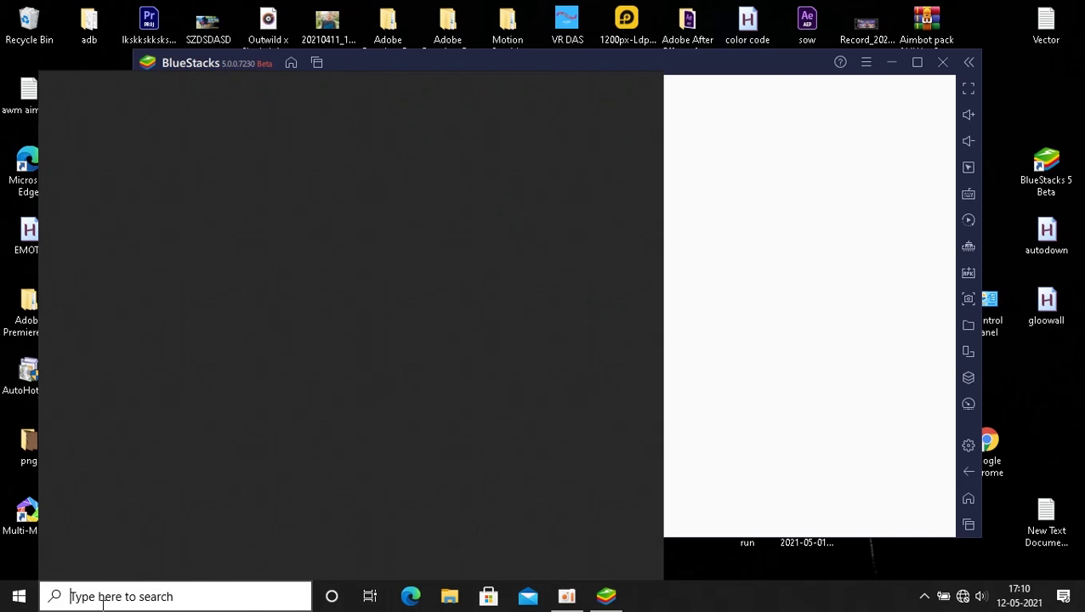
{"action": "type", "text": "power"}
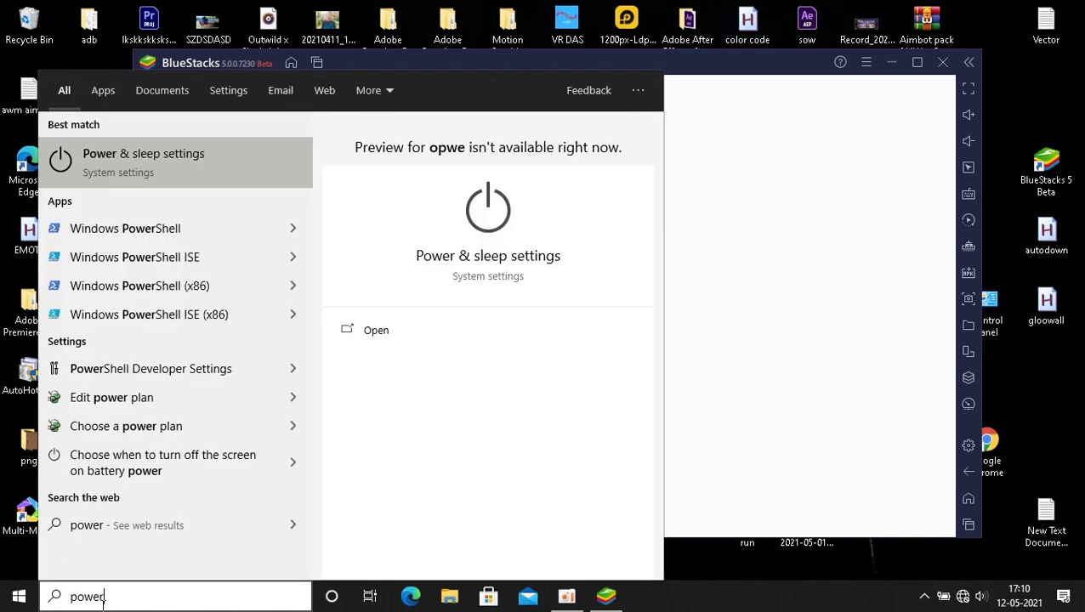
{"action": "left_click", "coordinate": [158, 166]}
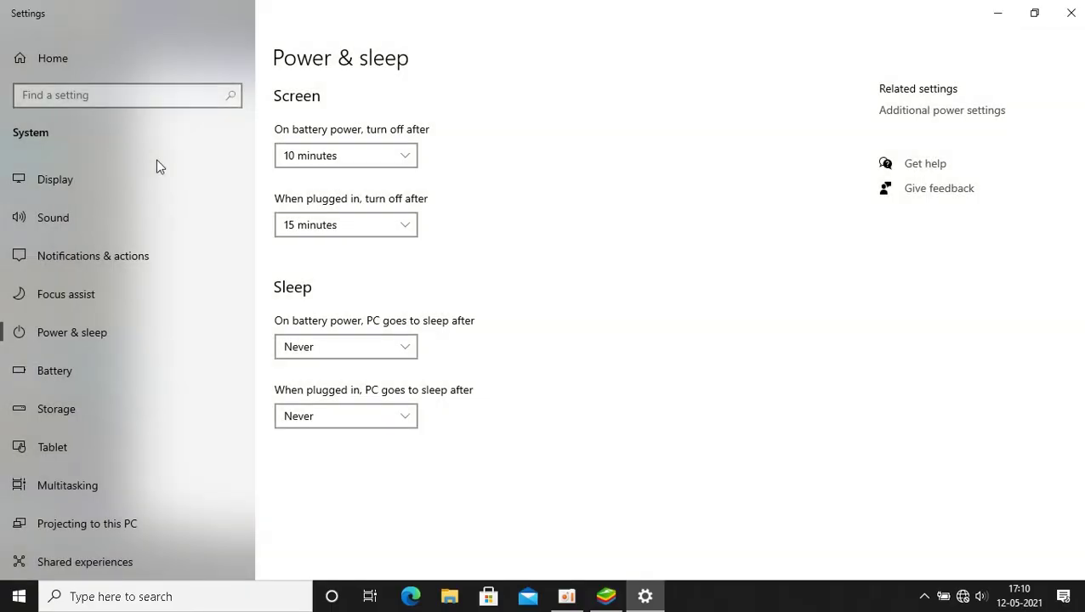
{"action": "left_click", "coordinate": [933, 112]}
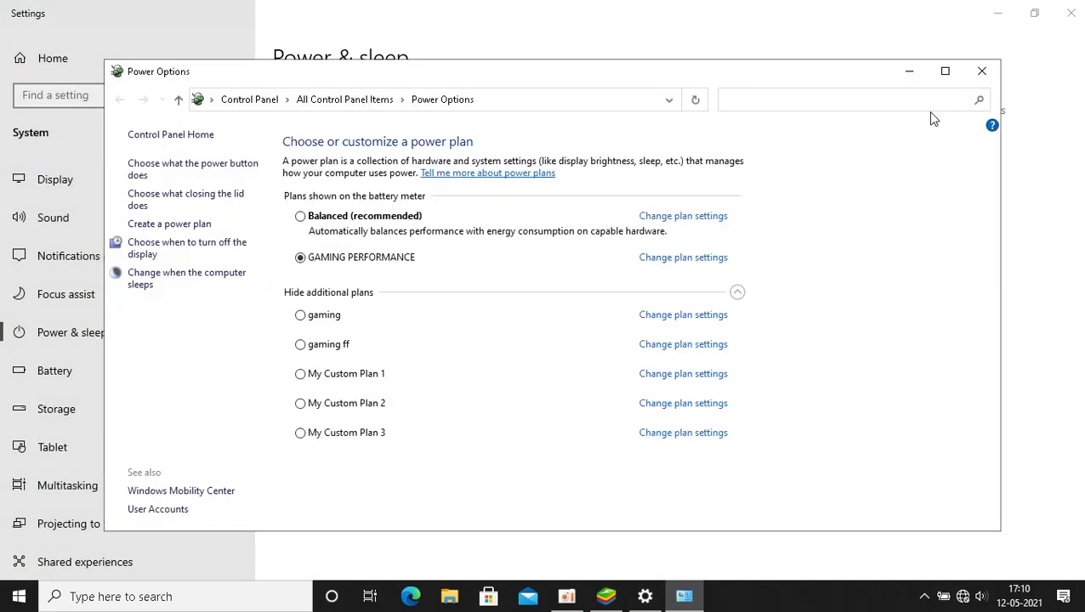
Start a new power plan based on High performance, name it gaming free fire and continue to its settings.
{"action": "left_click", "coordinate": [178, 227]}
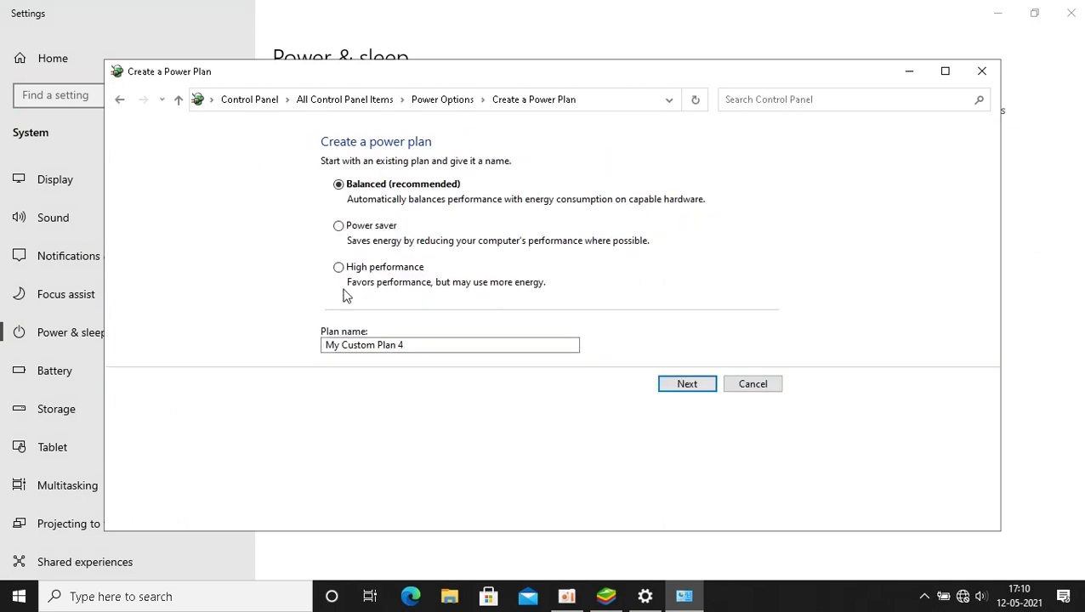
{"action": "left_click_drag", "start_coordinate": [327, 344], "coordinate": [409, 347]}
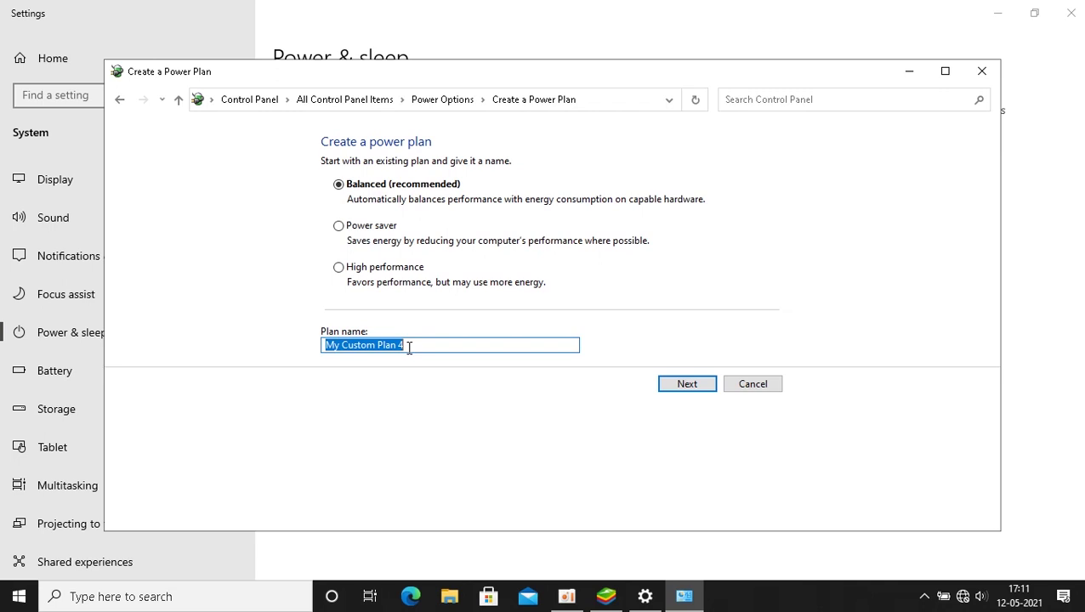
{"action": "type", "text": "ga"}
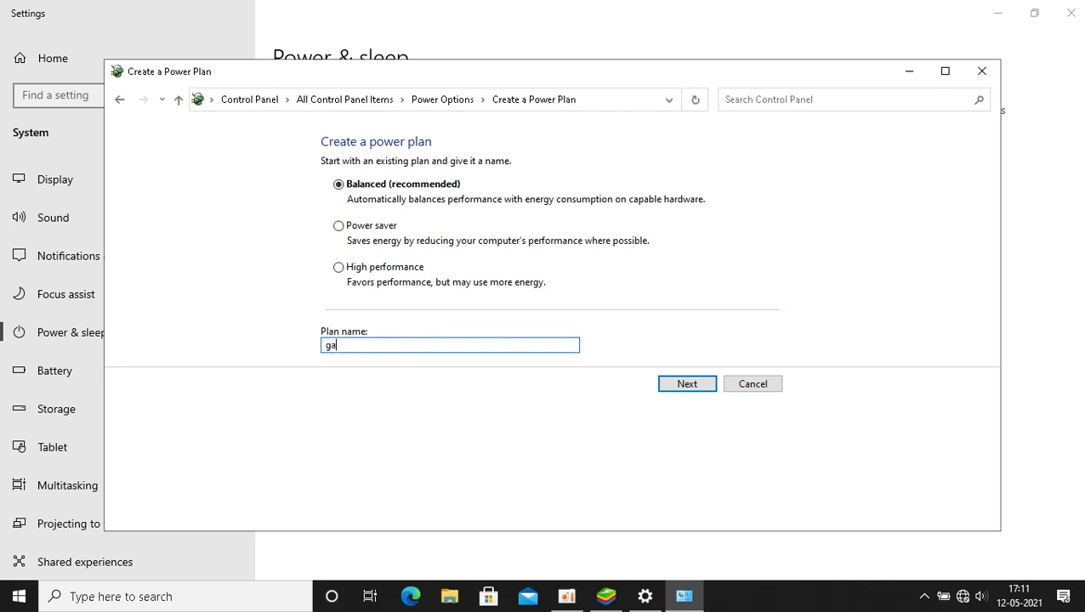
{"action": "type", "text": "mong"}
{"action": "key", "text": "BackSpace"}
{"action": "key", "text": "BackSpace"}
{"action": "left_click", "coordinate": [371, 268]}
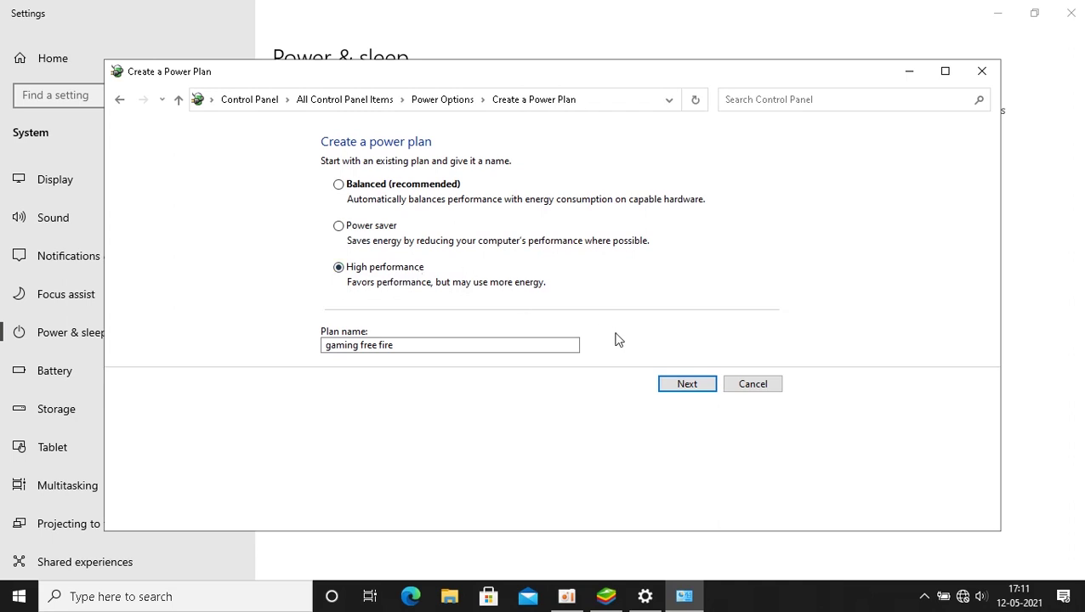
{"action": "left_click", "coordinate": [680, 391]}
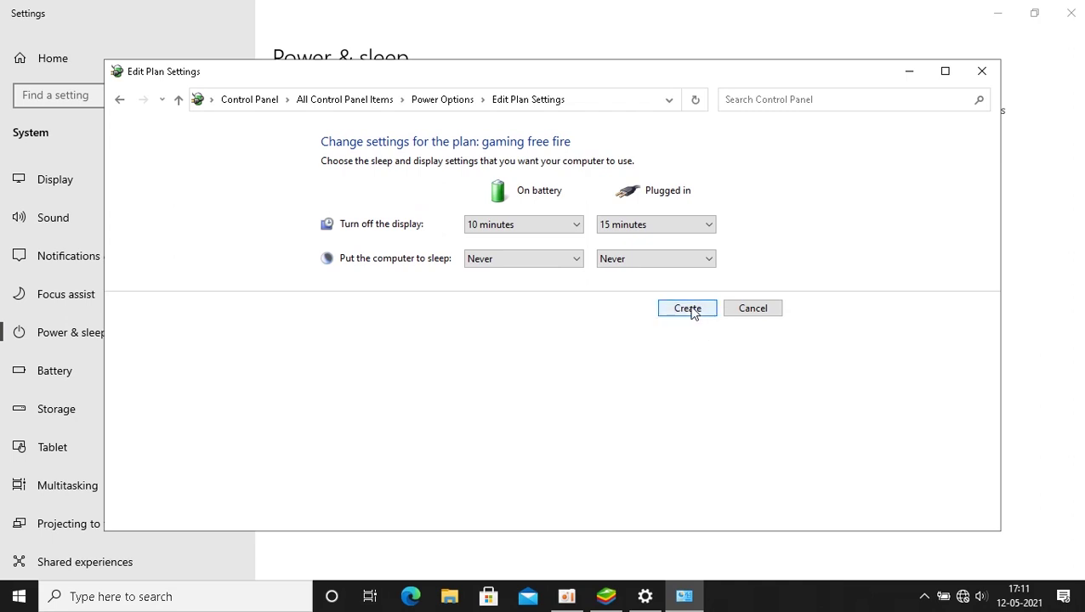
Keep the display turn-off times at 10 minutes on battery and 15 minutes plugged in, and create the plan.
{"action": "left_click", "coordinate": [572, 228]}
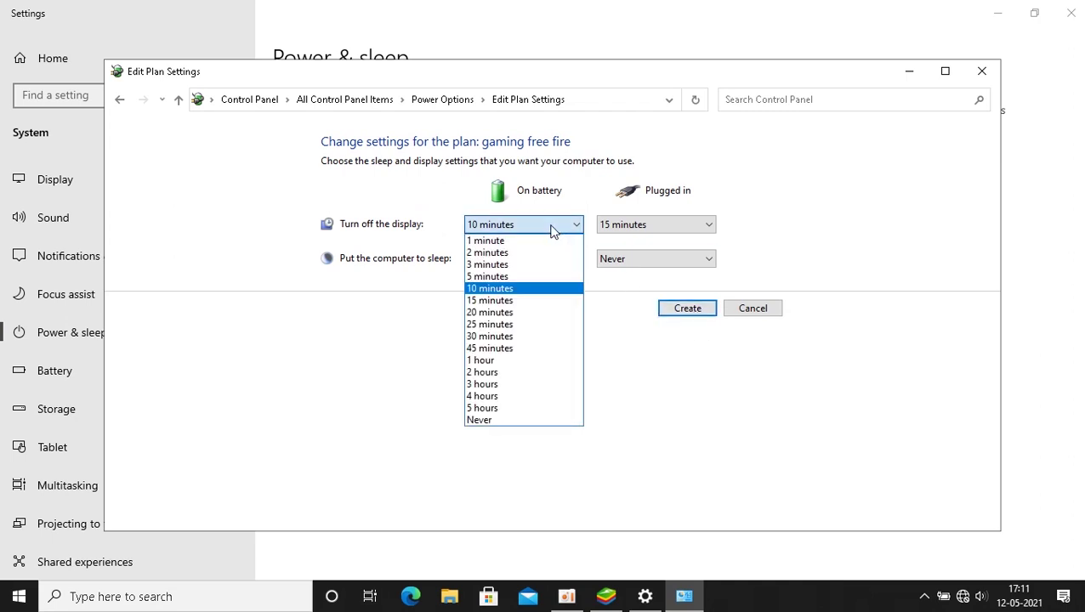
{"action": "left_click", "coordinate": [553, 227]}
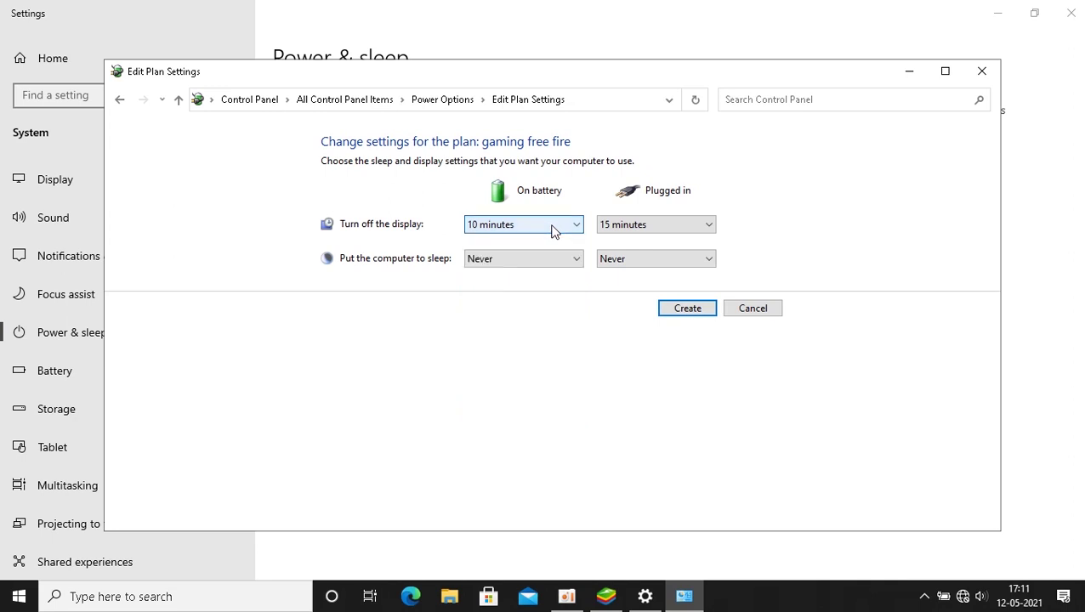
{"action": "left_click", "coordinate": [660, 227]}
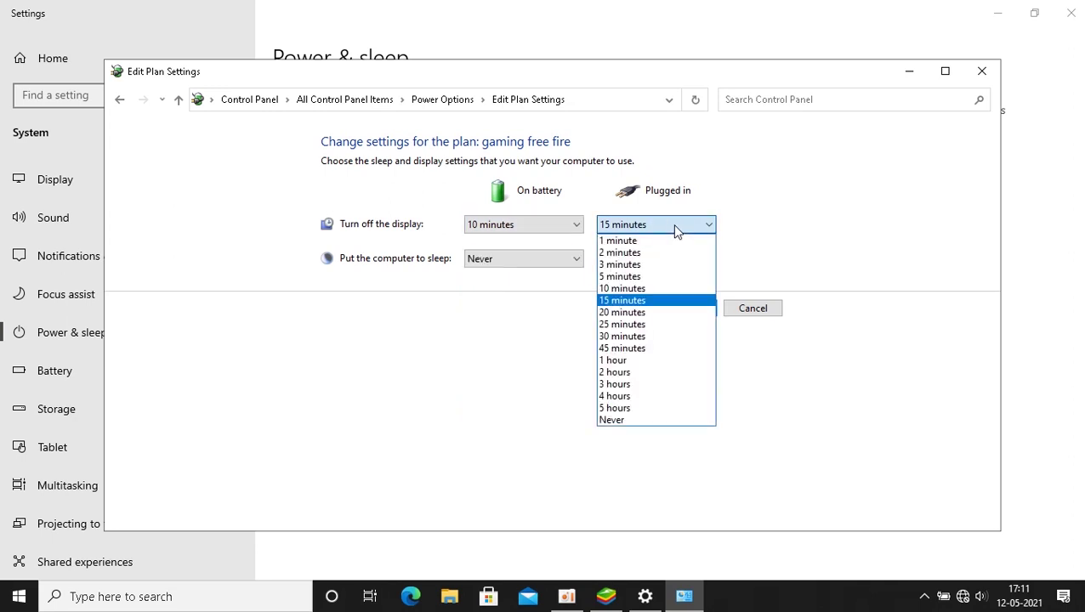
{"action": "left_click", "coordinate": [676, 228]}
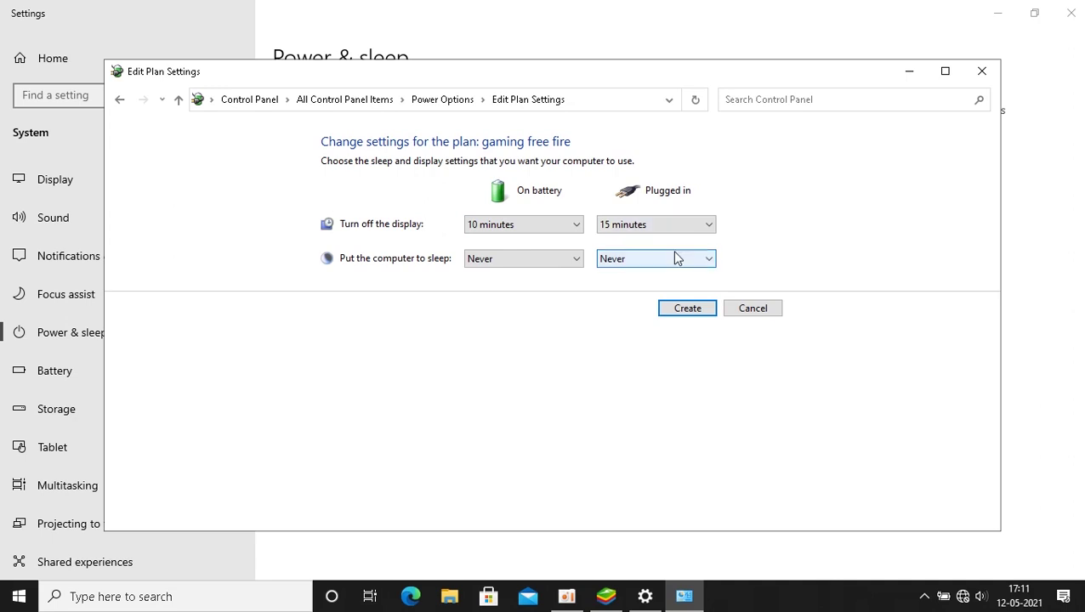
{"action": "left_click", "coordinate": [685, 309]}
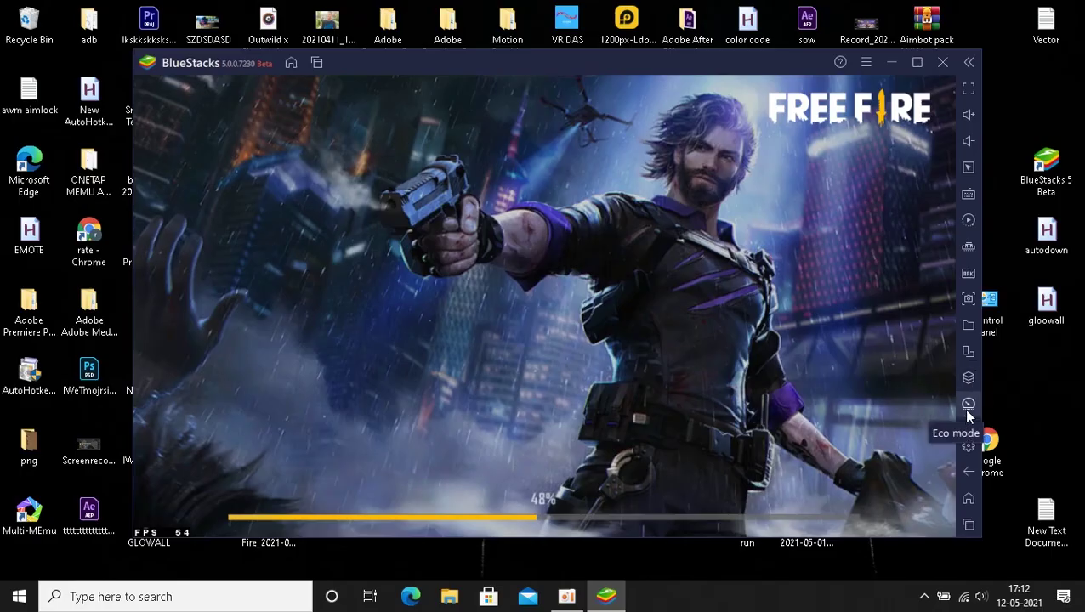
Turn on the emulator's Eco mode, leaving Eco FPS at 30 and sound off, and close its options.
{"action": "left_click", "coordinate": [970, 406]}
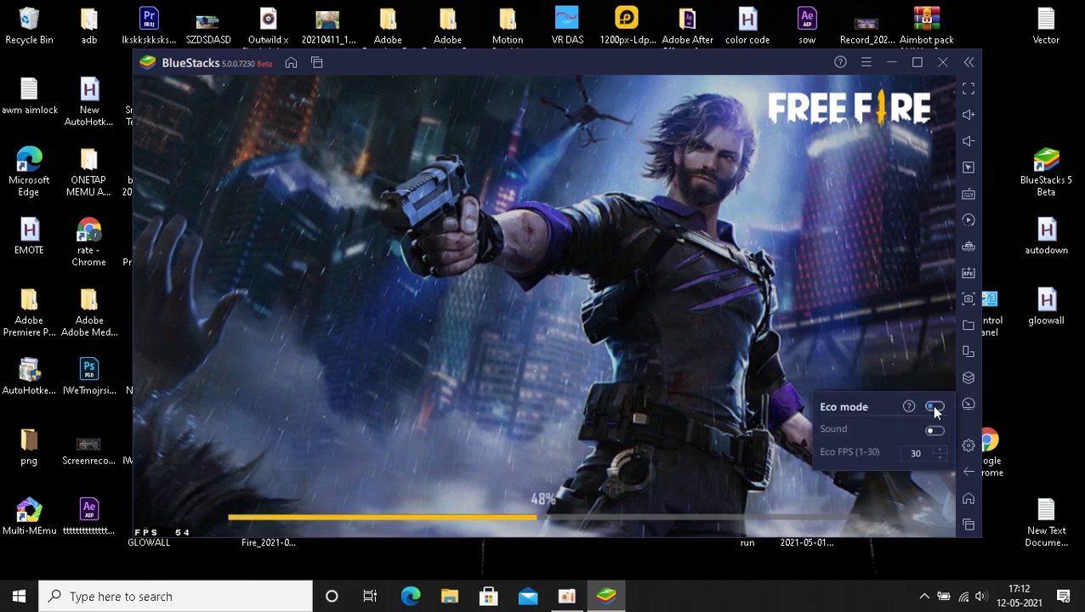
{"action": "left_click", "coordinate": [933, 407]}
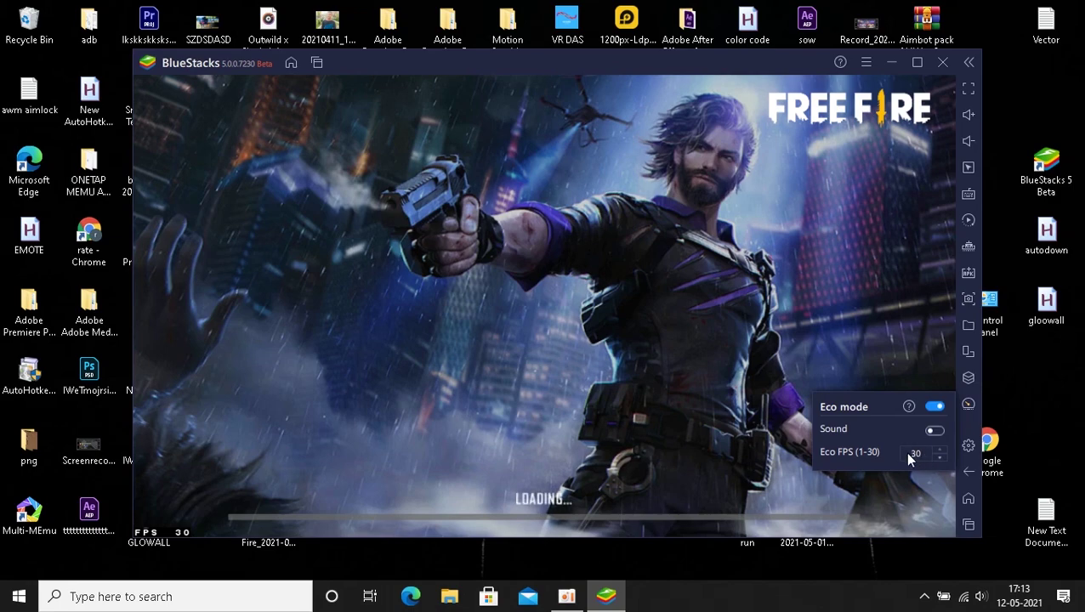
{"action": "left_click", "coordinate": [887, 368]}
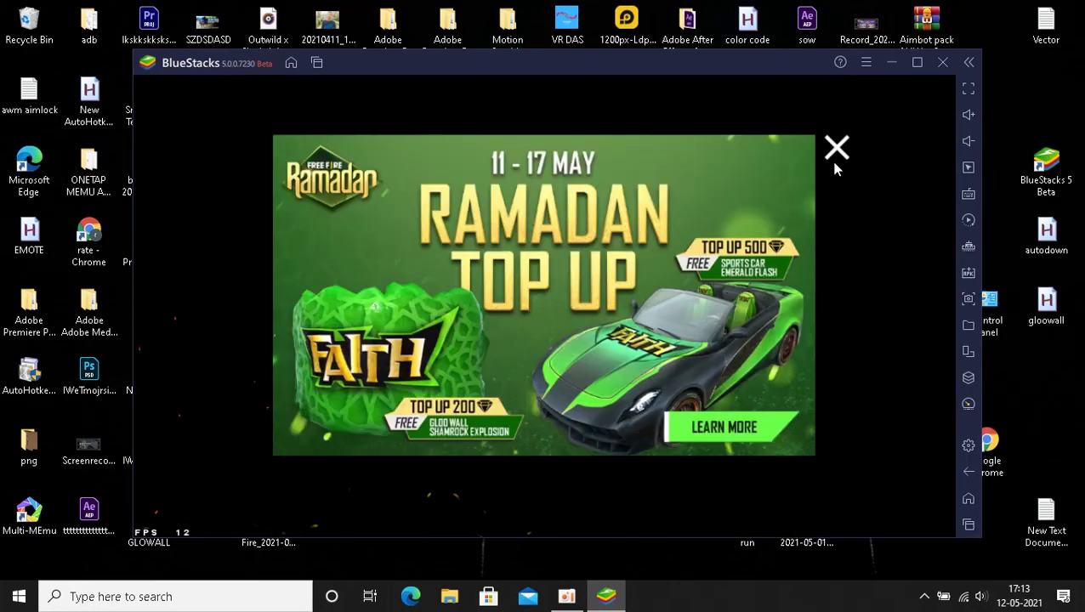
Dismiss the game's two promotional pop-ups, review the emulator's Performance and Display settings, and close them without changes.
{"action": "left_click", "coordinate": [835, 150]}
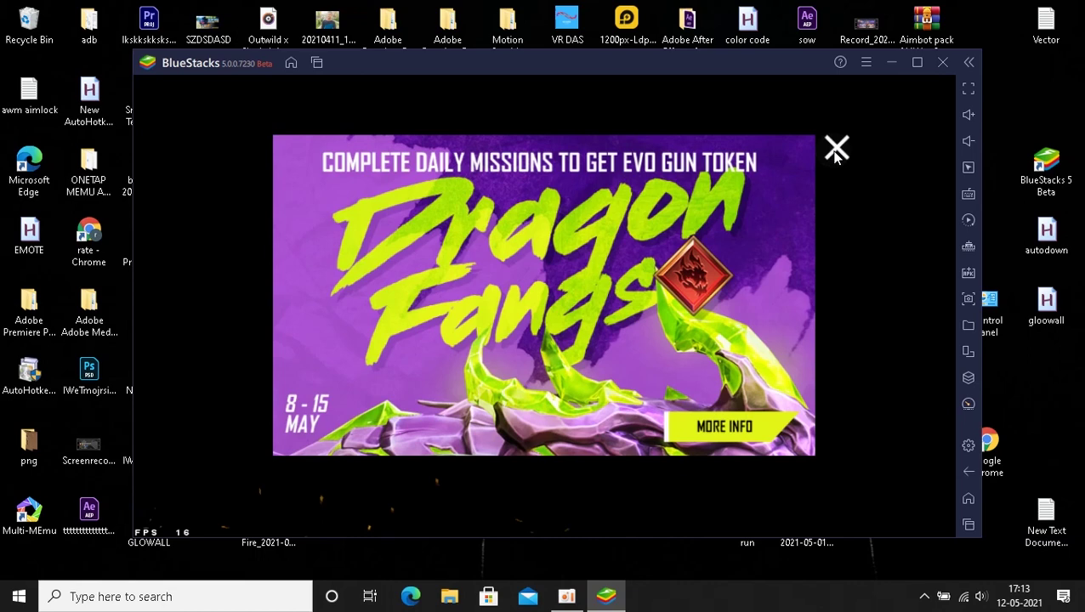
{"action": "left_click", "coordinate": [837, 150]}
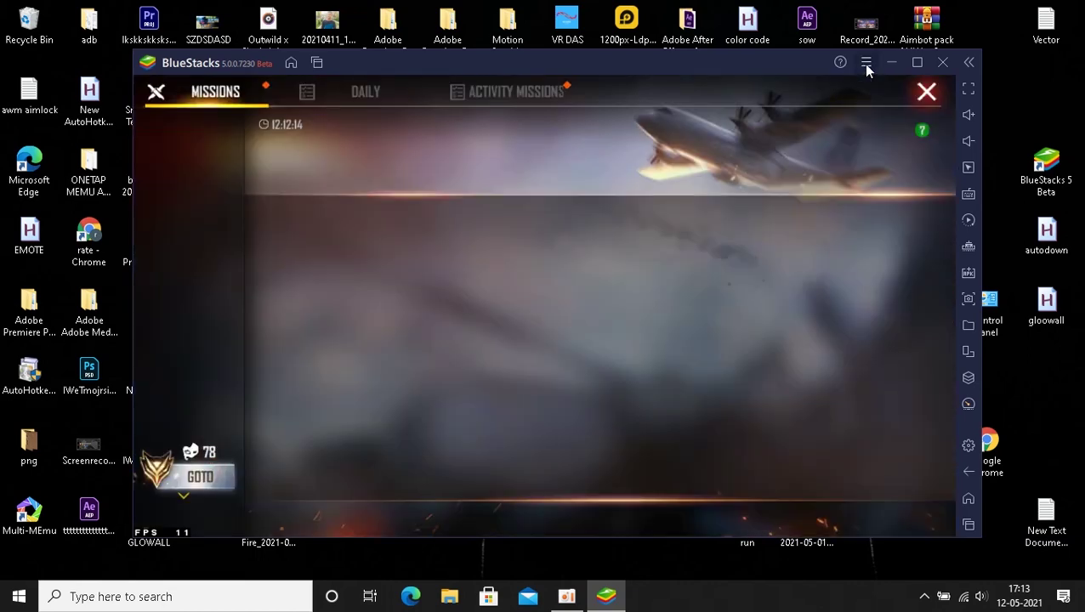
{"action": "left_click", "coordinate": [865, 63]}
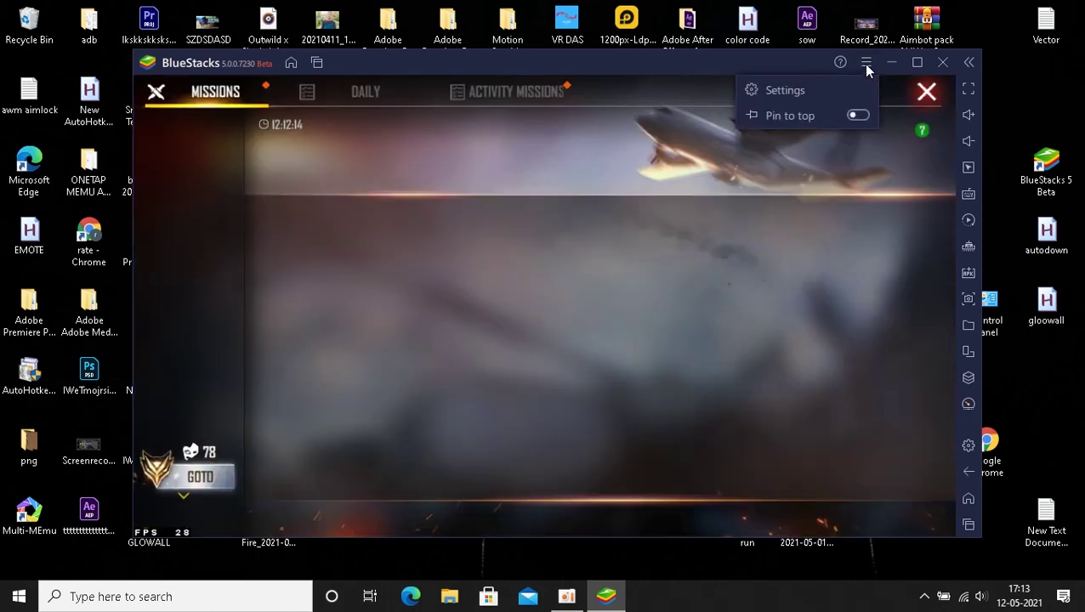
{"action": "left_click", "coordinate": [805, 90]}
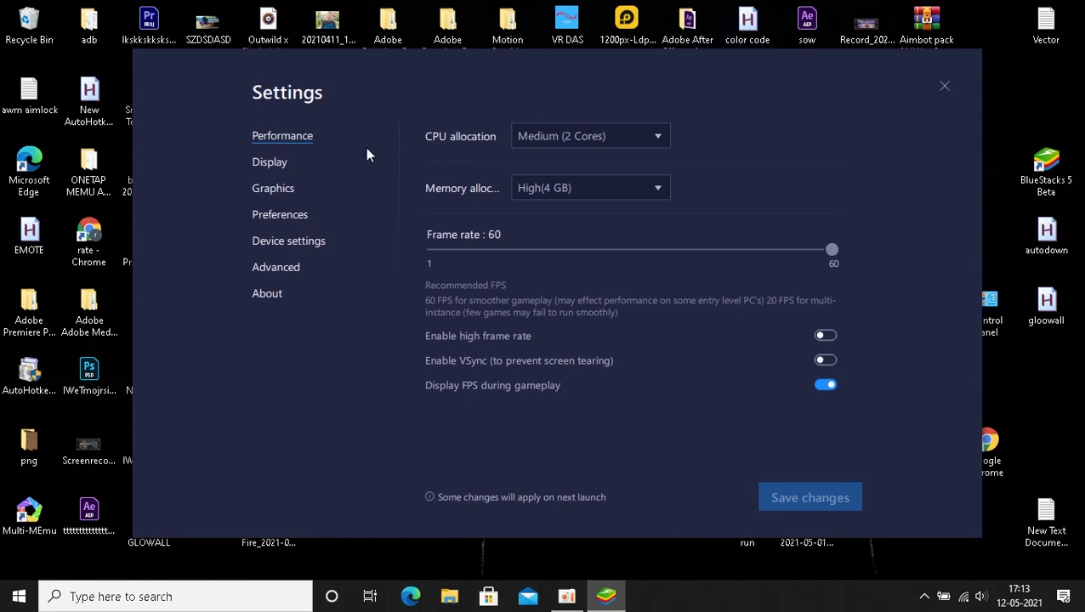
{"action": "left_click", "coordinate": [316, 169]}
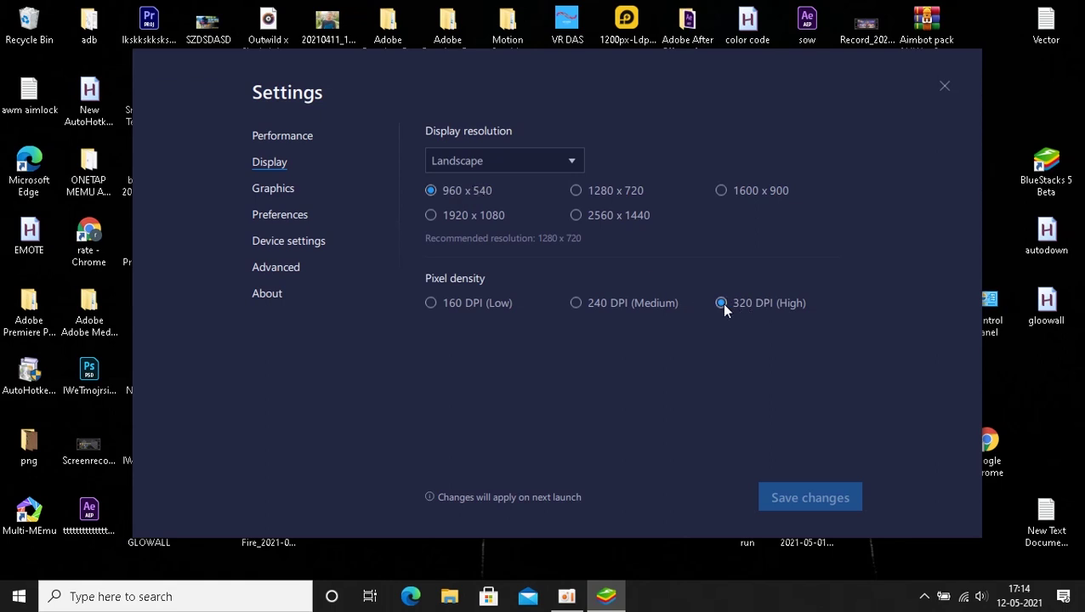
{"action": "left_click", "coordinate": [945, 84]}
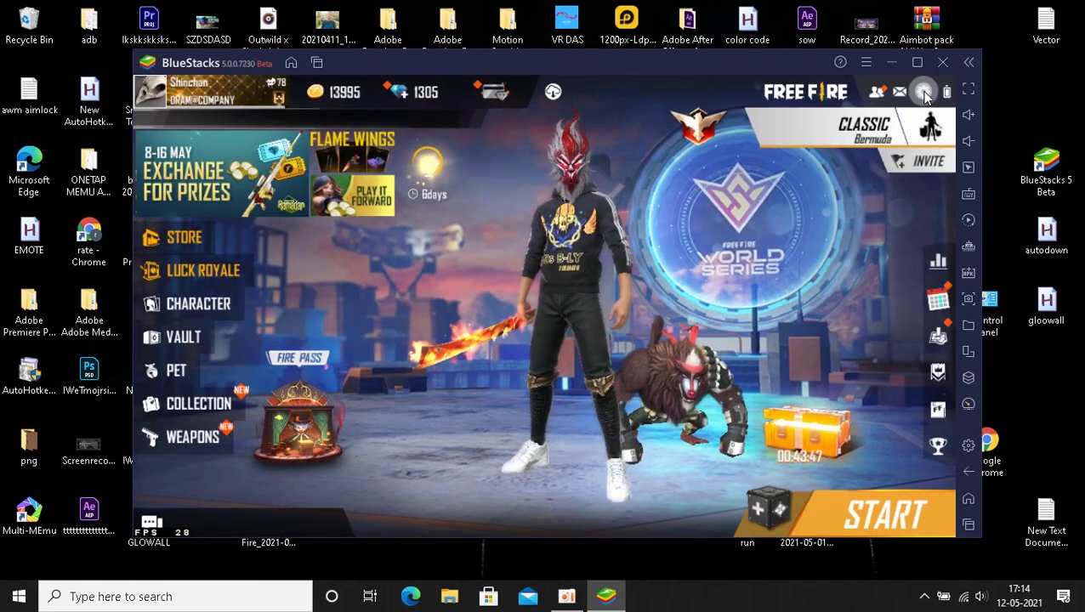
Set High FPS to Normal in Free Fire's graphics settings, keep Graphics on Smooth, and return to the lobby.
{"action": "left_click", "coordinate": [925, 93]}
{"action": "left_click", "coordinate": [207, 299]}
{"action": "left_click", "coordinate": [512, 360]}
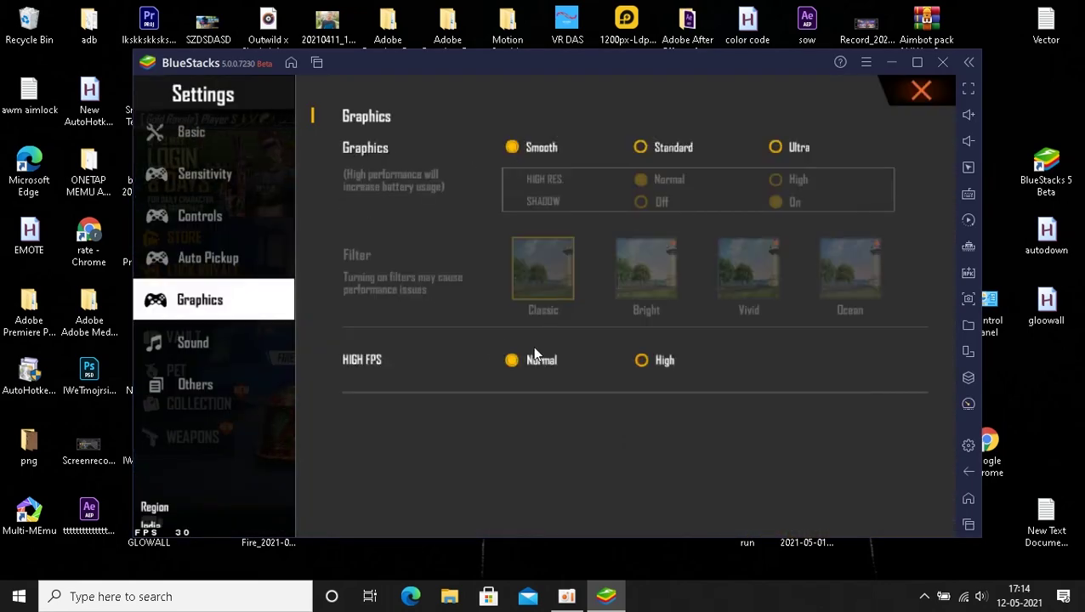
{"action": "key", "text": "Escape"}
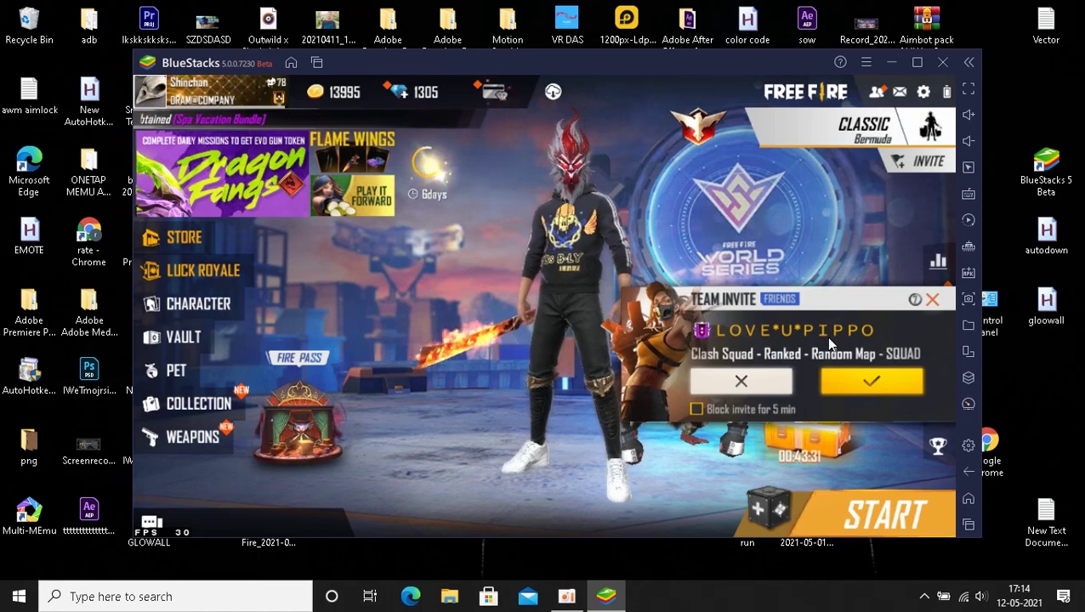
Change the game mode from Classic to Ranked Game and start a match.
{"action": "left_click", "coordinate": [843, 141]}
{"action": "left_click", "coordinate": [313, 299]}
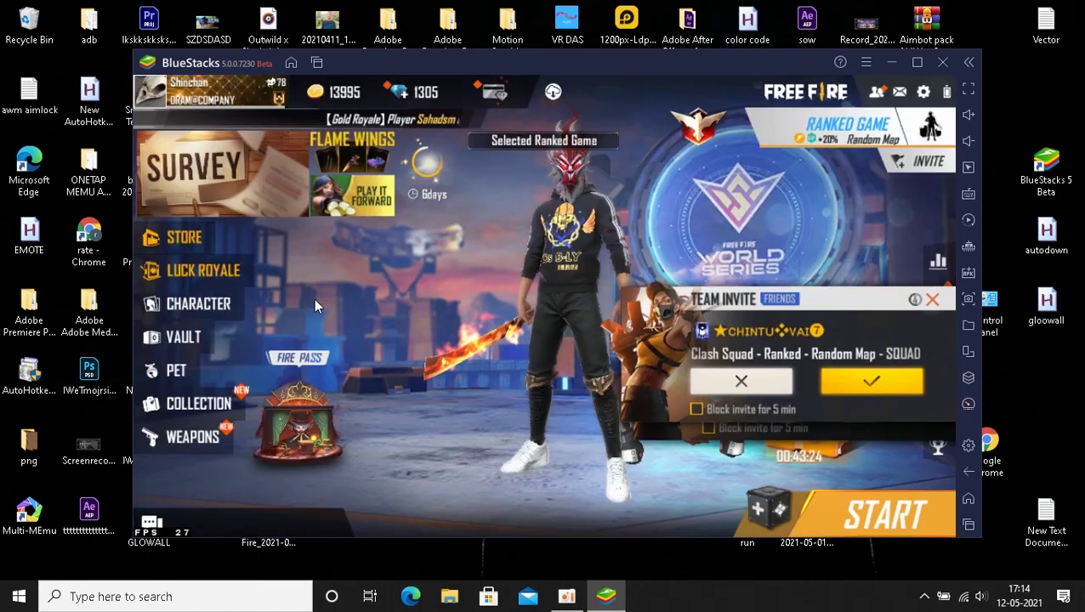
{"action": "left_click", "coordinate": [876, 514]}
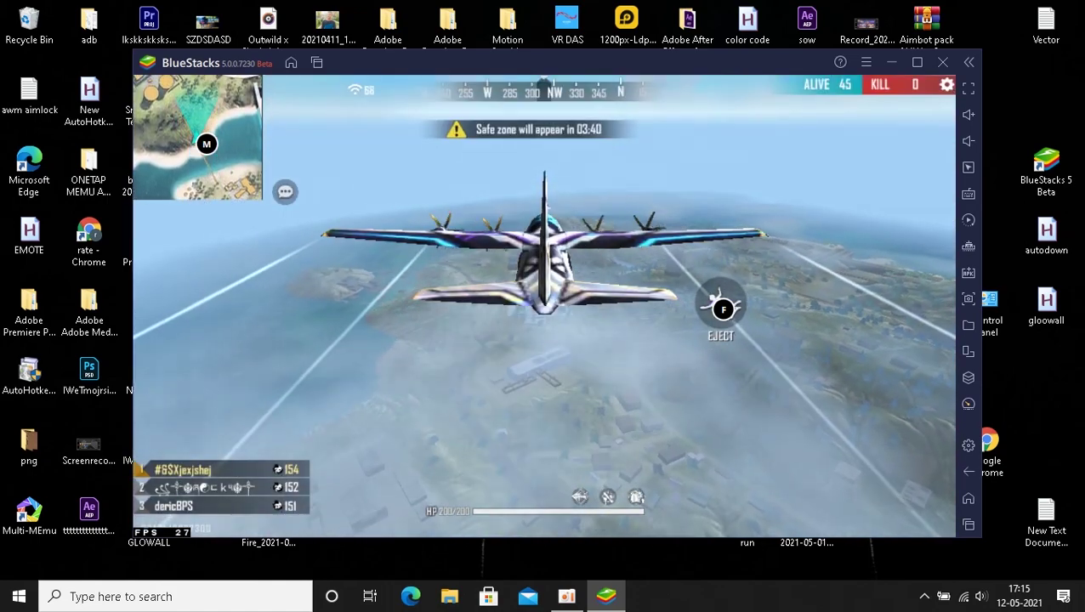
Open the full island map while still on the plane.
{"action": "key", "text": "m"}
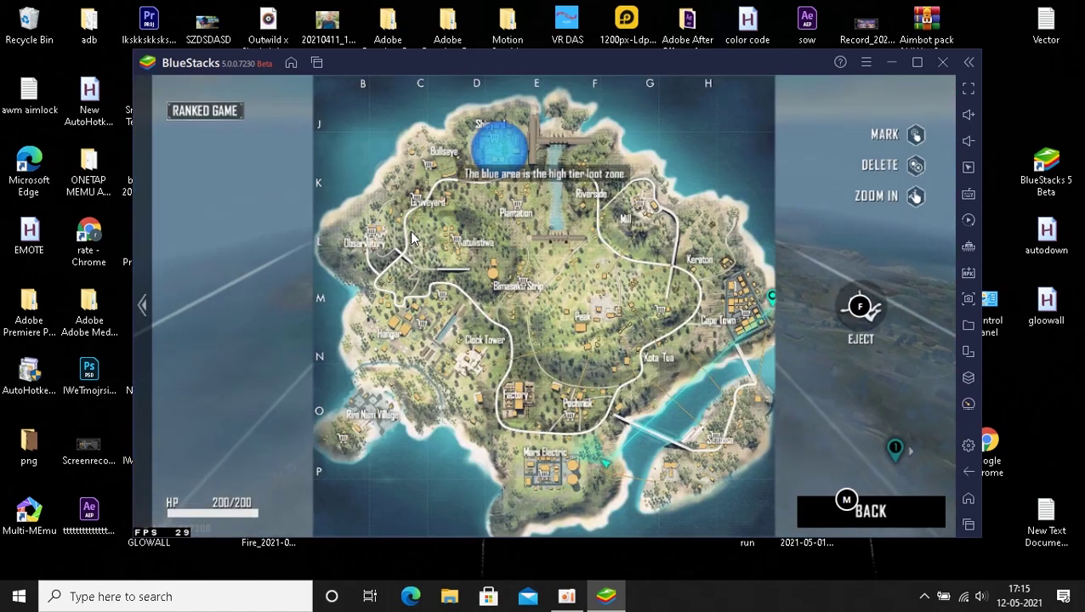